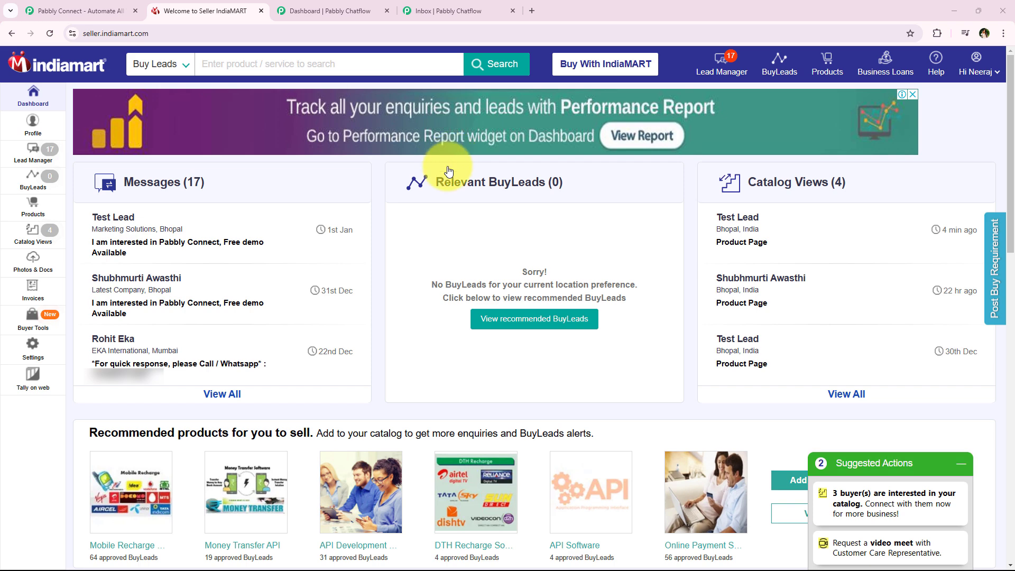
- Switch between the Pabbly Chatflow and IndiaMART tabs, ending on the Chatflow dashboard
click(380, 6)
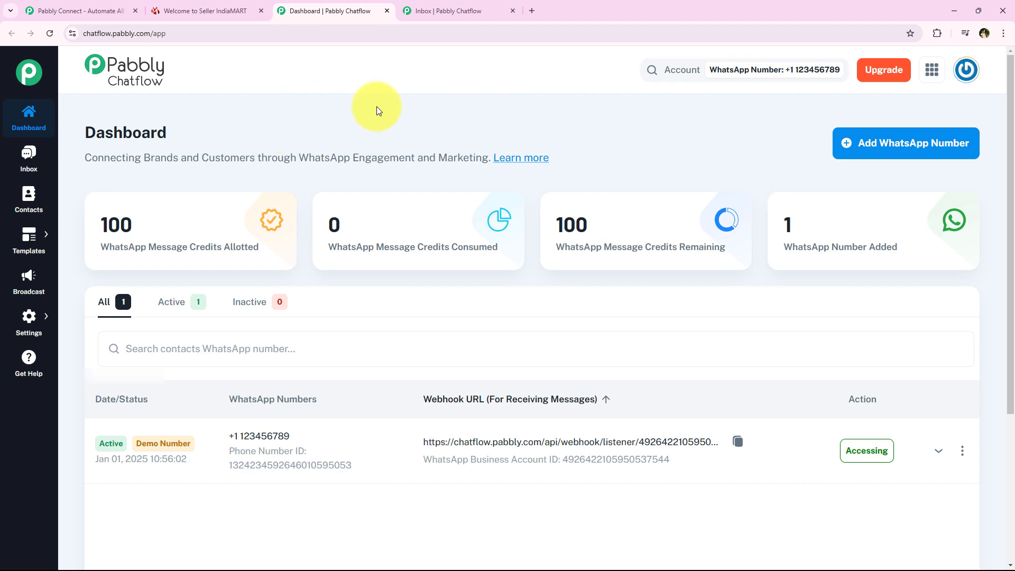
click(206, 10)
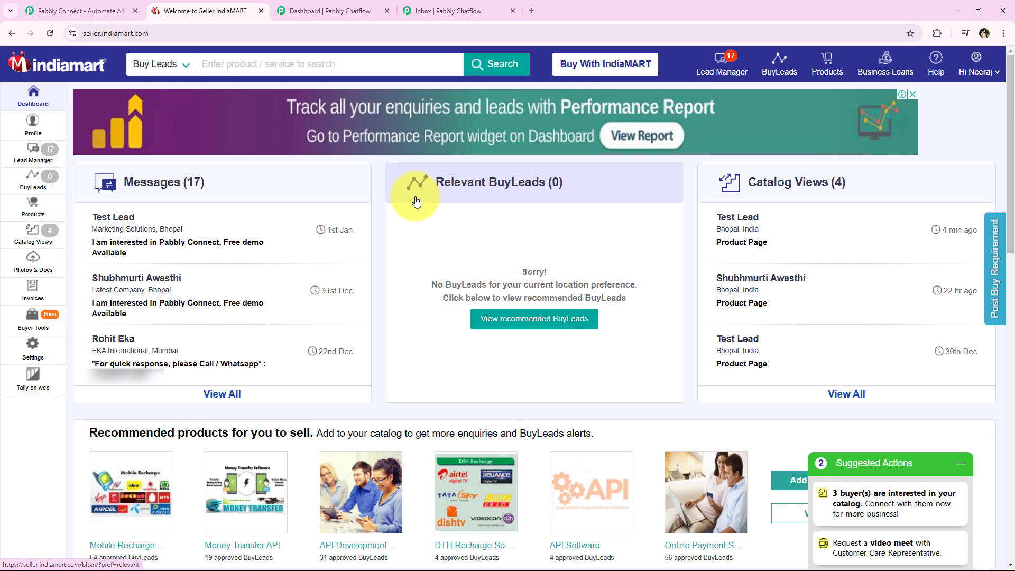
click(355, 4)
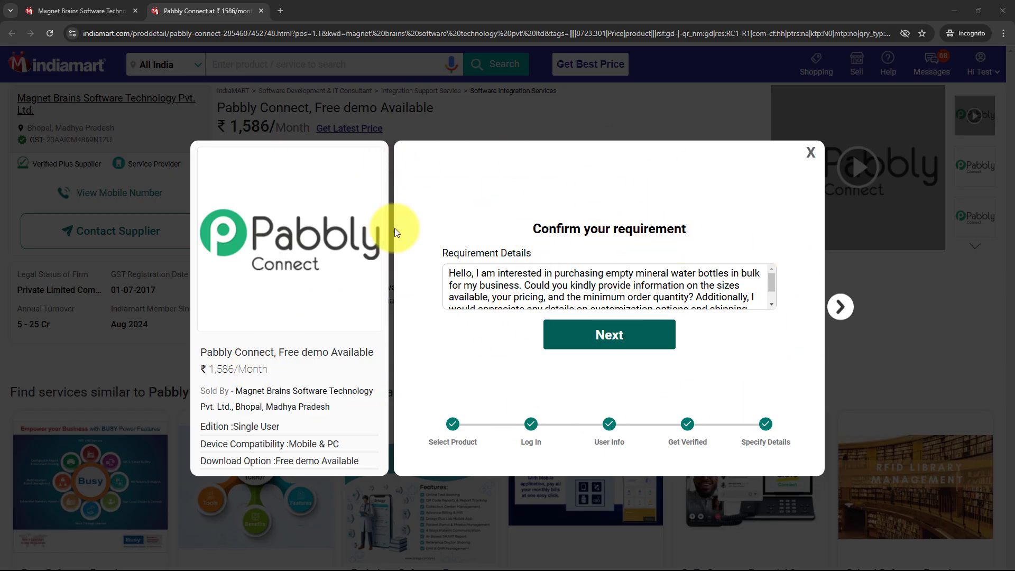
- Advance the bulk mineral water bottle requirement form and submit it to the Pabbly Connect seller
drag(442, 252, 547, 254)
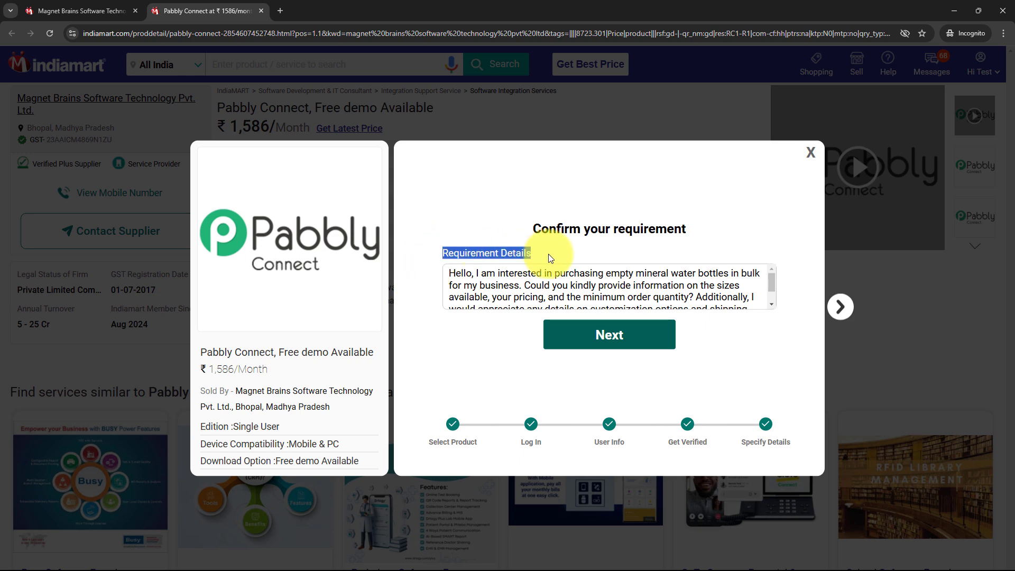
click(487, 214)
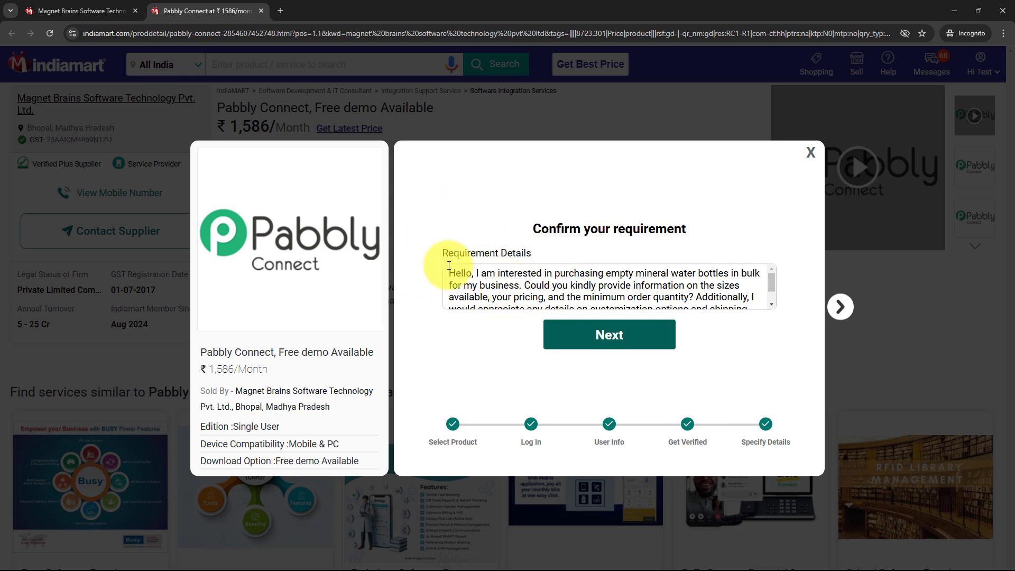
drag(447, 272, 643, 348)
click(642, 349)
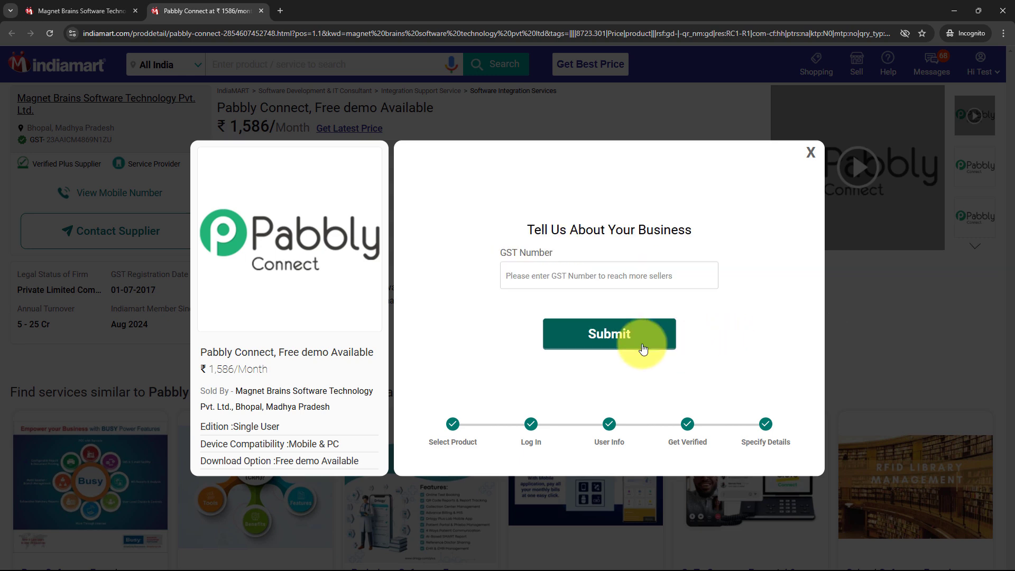
click(641, 344)
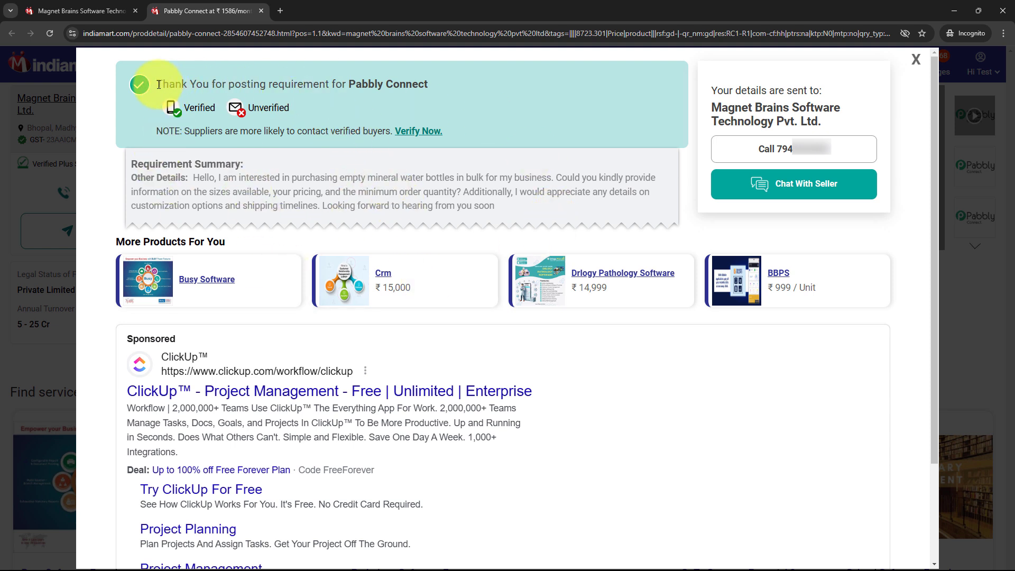
drag(142, 85, 430, 81)
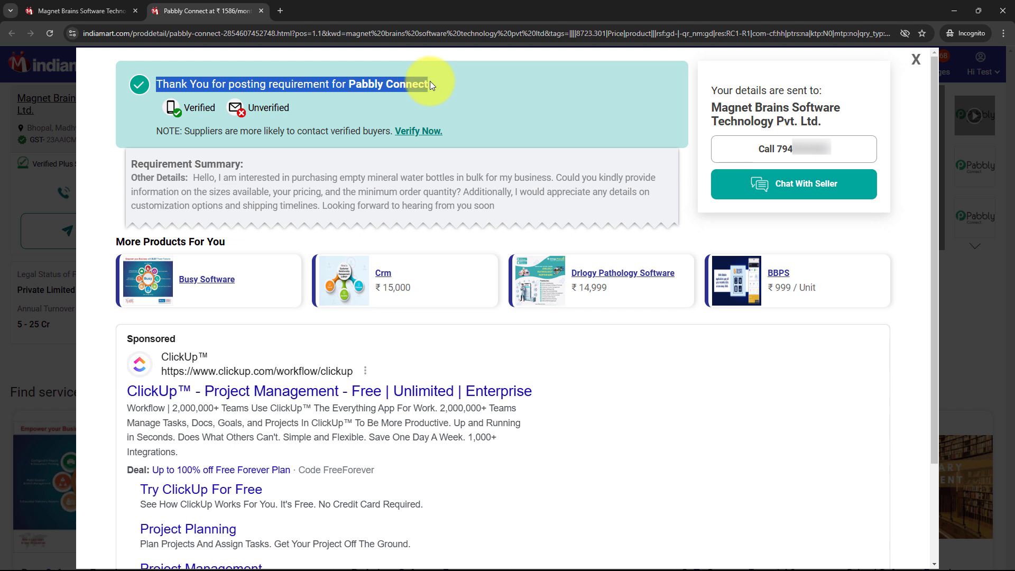
click(433, 83)
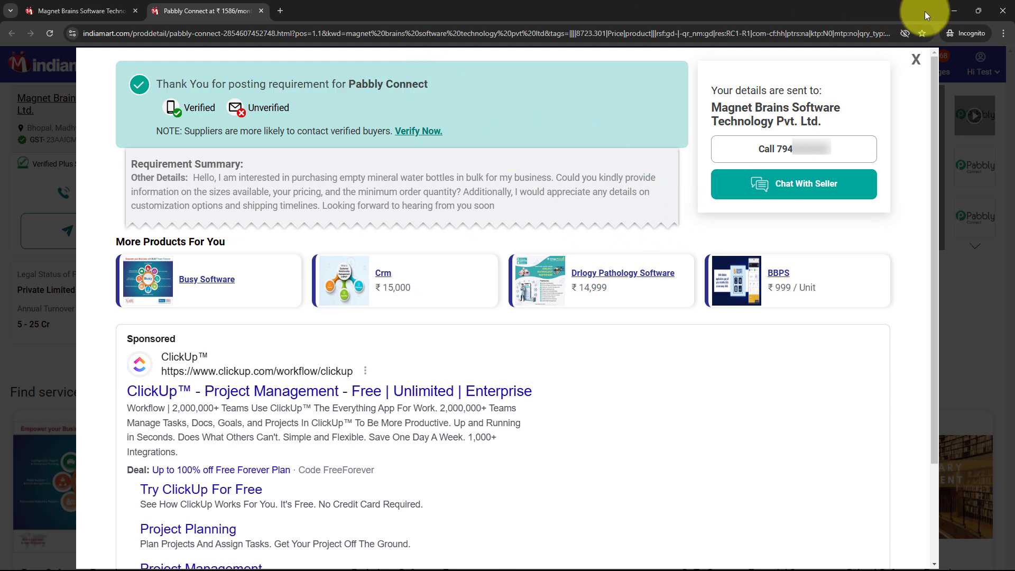
- Minimize the buyer window and read the Test Lead chat's IndiaMART thank-you message in the Chatflow inbox
click(946, 13)
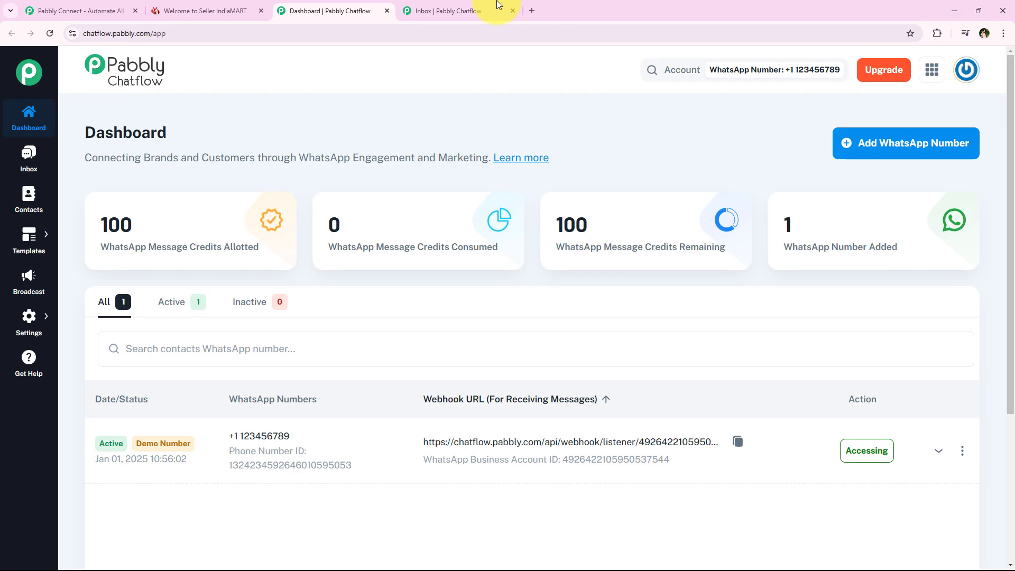
click(419, 6)
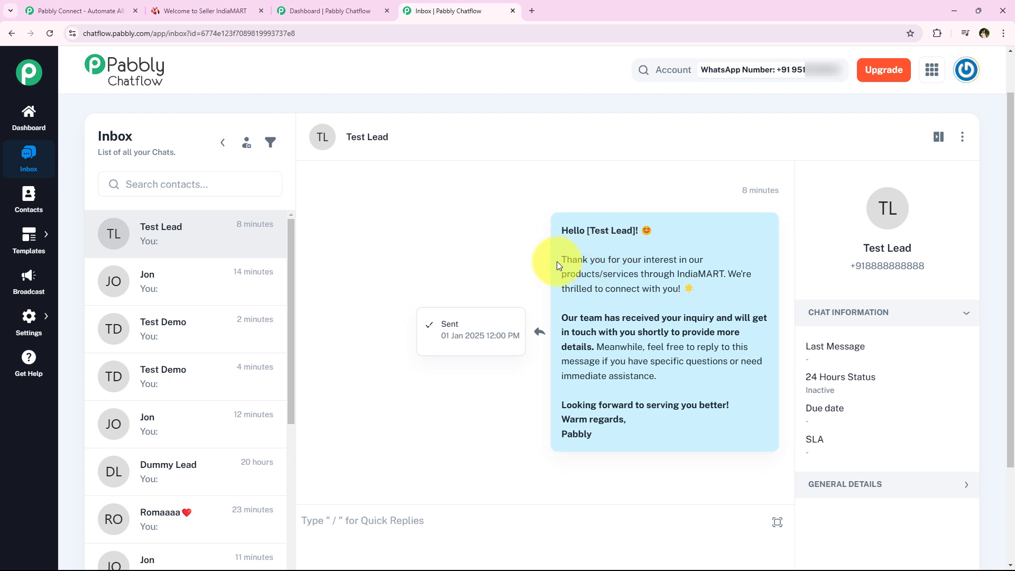
drag(561, 260, 688, 290)
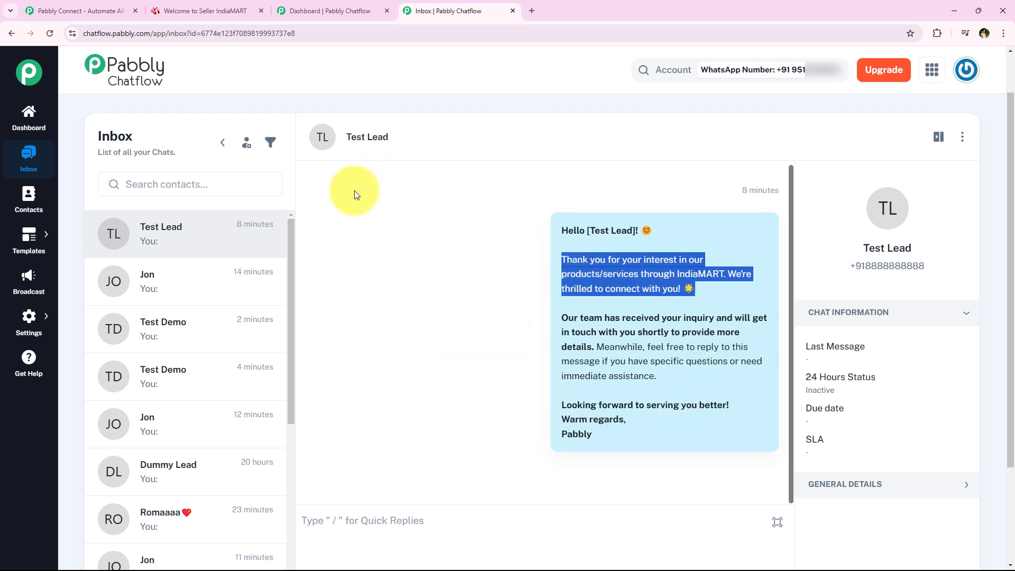
click(354, 214)
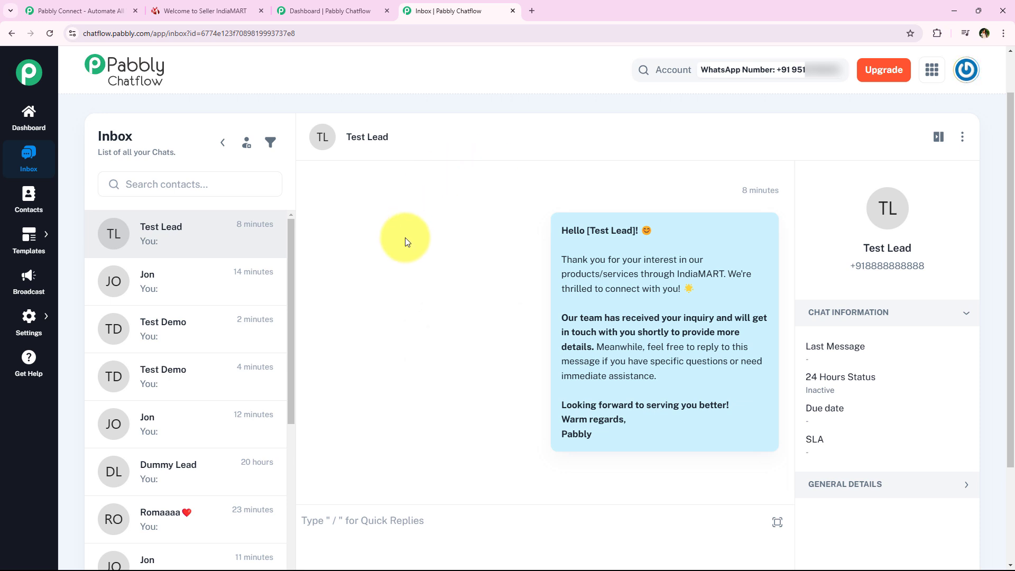
click(42, 6)
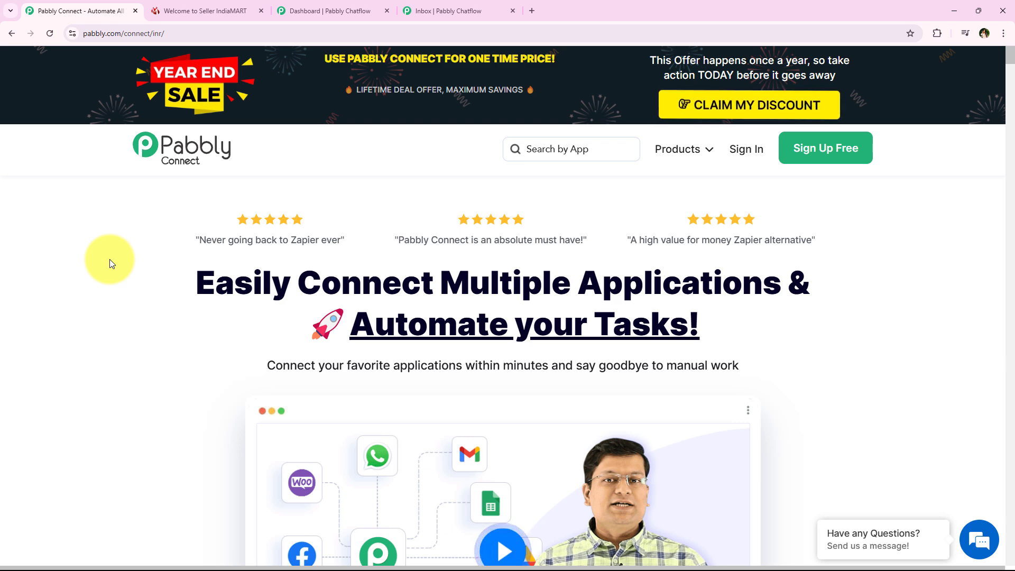
- Review the pabbly.com/connect home page and sign in to the Pabbly account
click(223, 34)
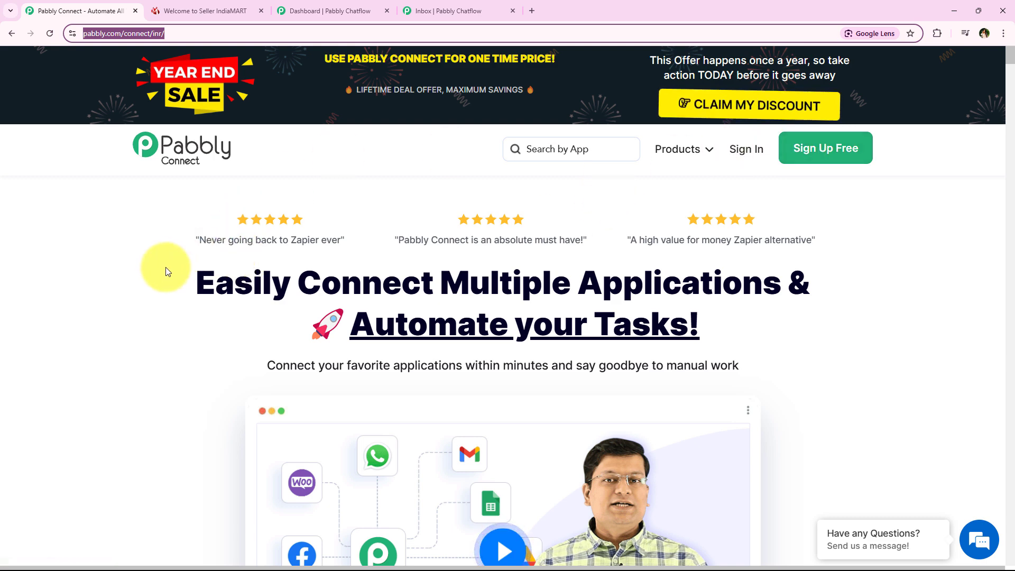
drag(165, 270, 738, 350)
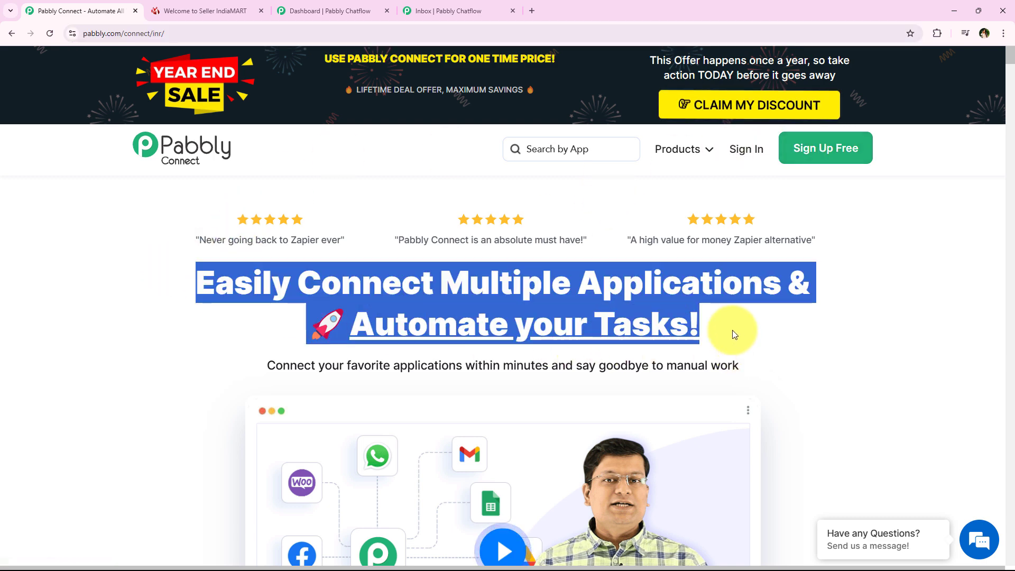
click(736, 153)
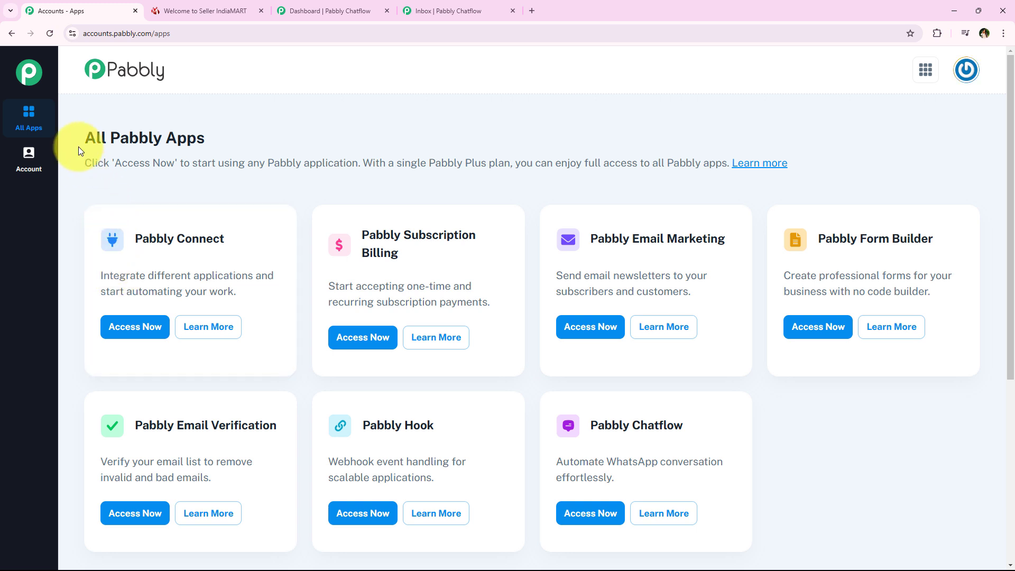
- Launch Pabbly Connect with Access Now on the All Pabbly Apps page
drag(78, 147, 193, 145)
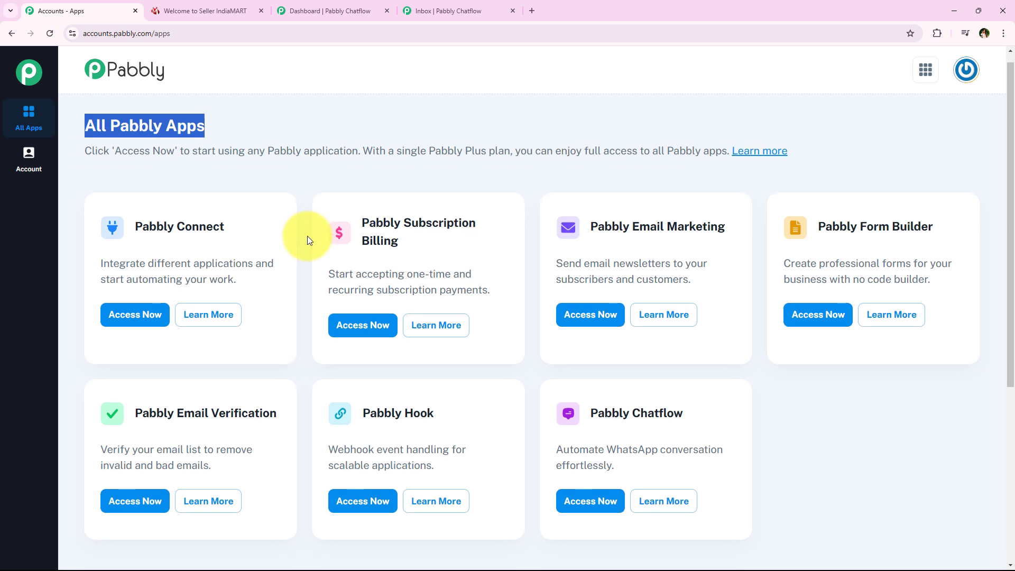
scroll(290, 293, down, 1)
scroll(291, 293, up, 1)
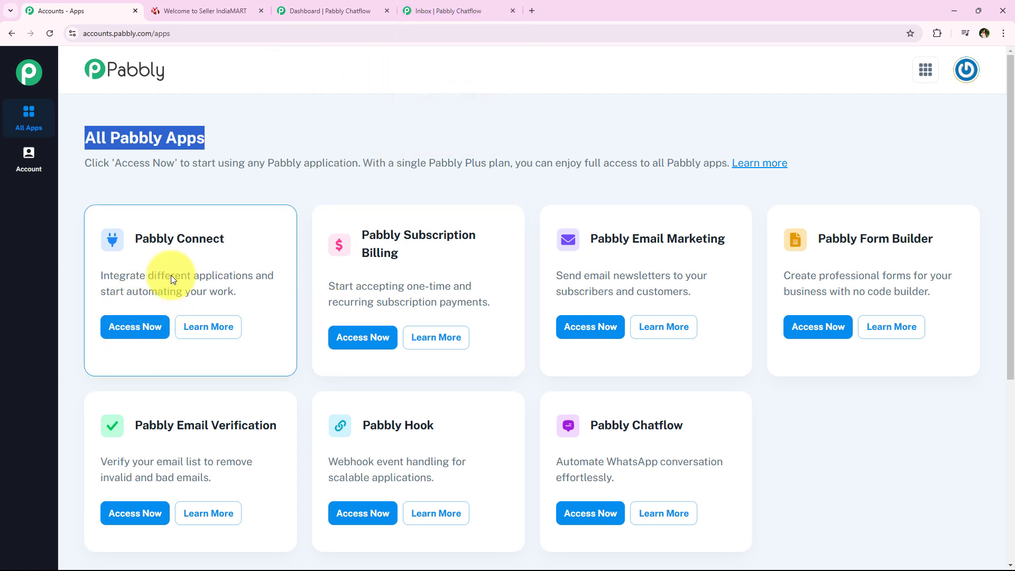
triple_click(141, 240)
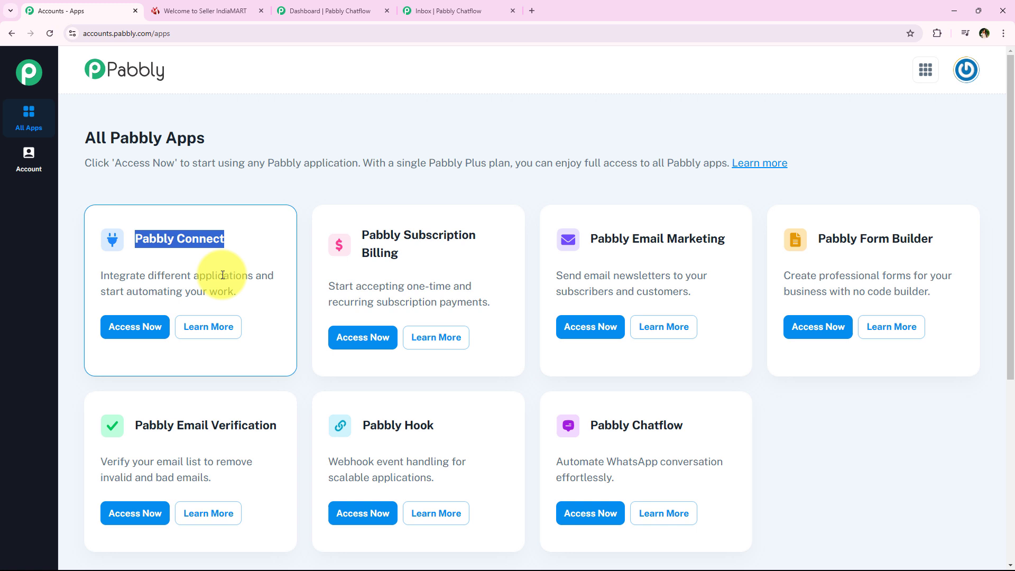
click(122, 334)
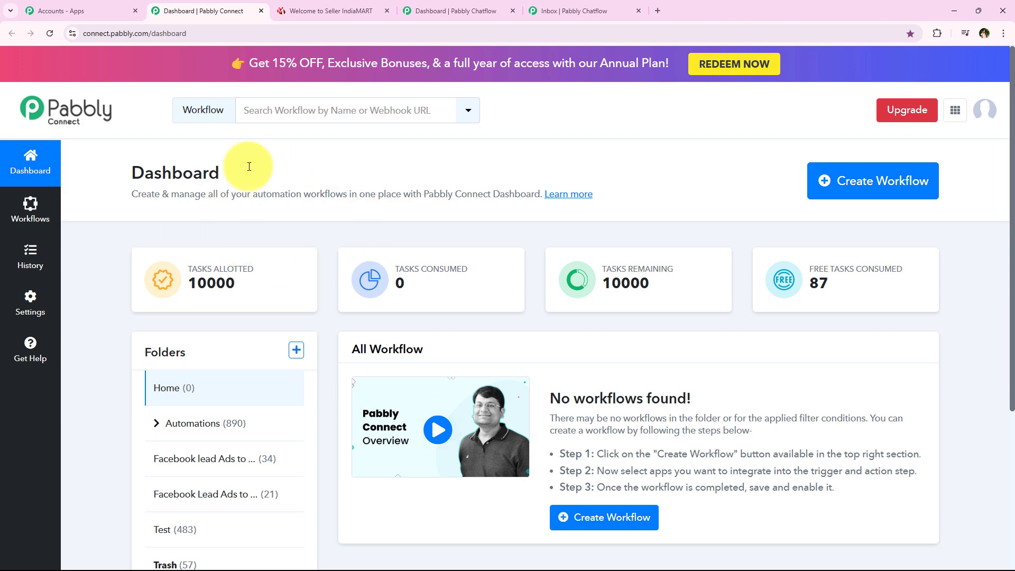
- Create workflow 'How to Send WhatsApp Message to IndiaMART Leads using Pabbly Chatflow' in the Automations folder
click(868, 202)
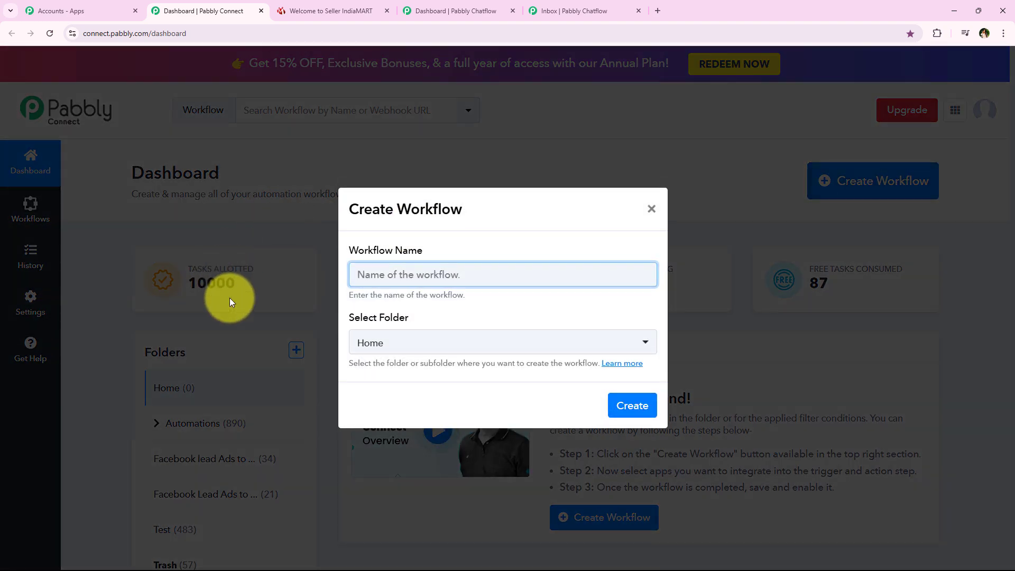
drag(351, 252, 422, 253)
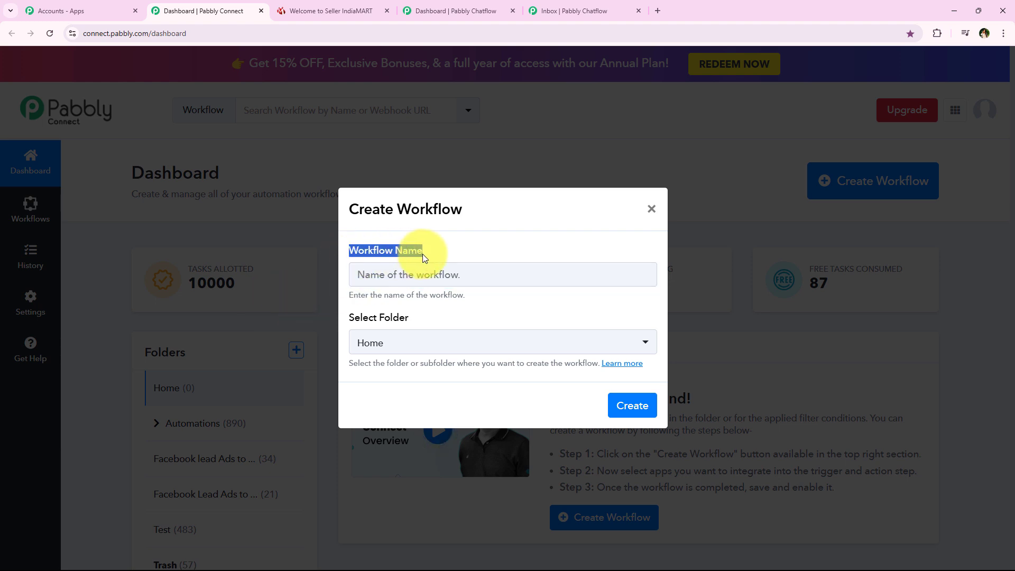
drag(413, 319, 355, 319)
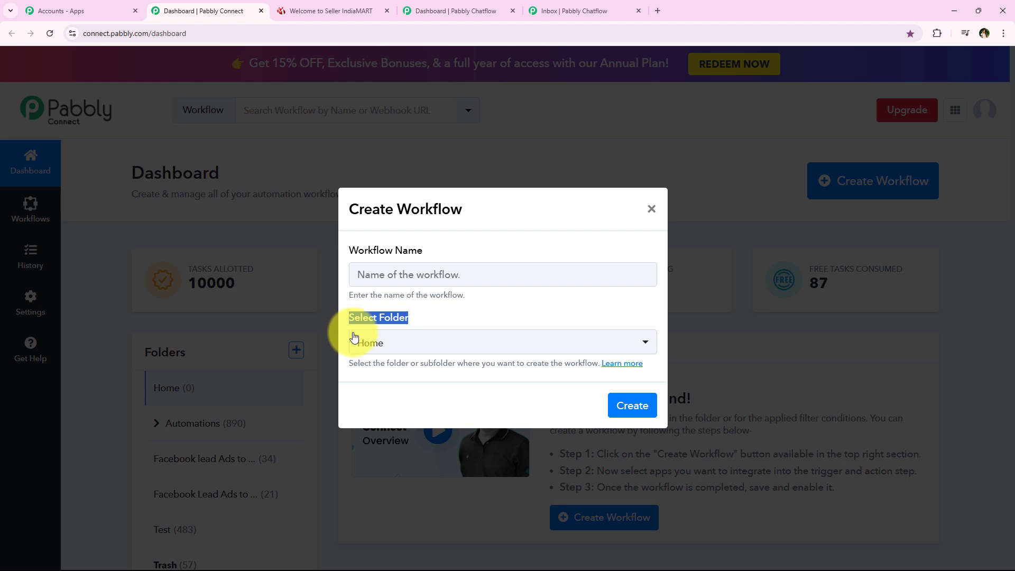
click(414, 355)
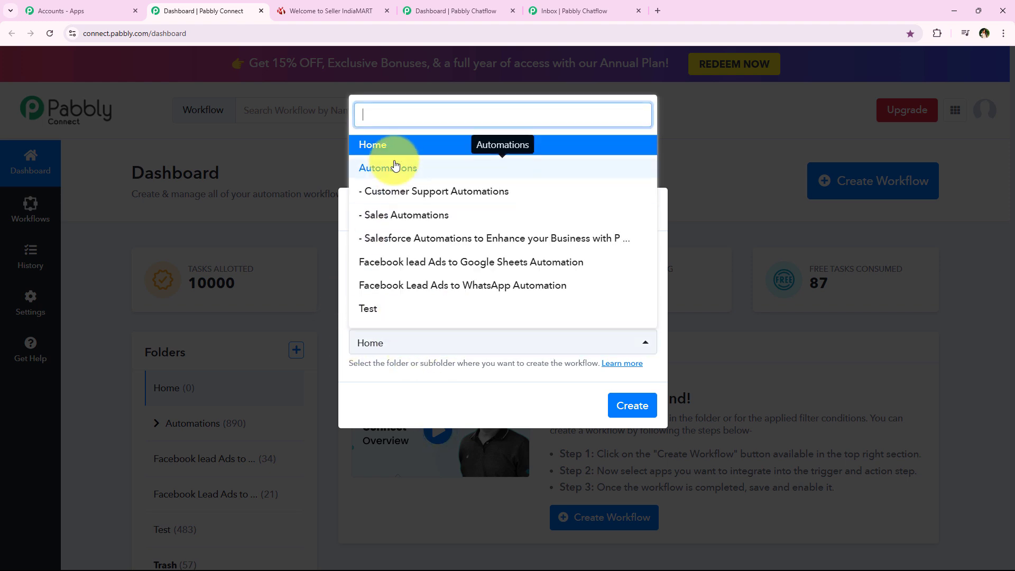
click(512, 168)
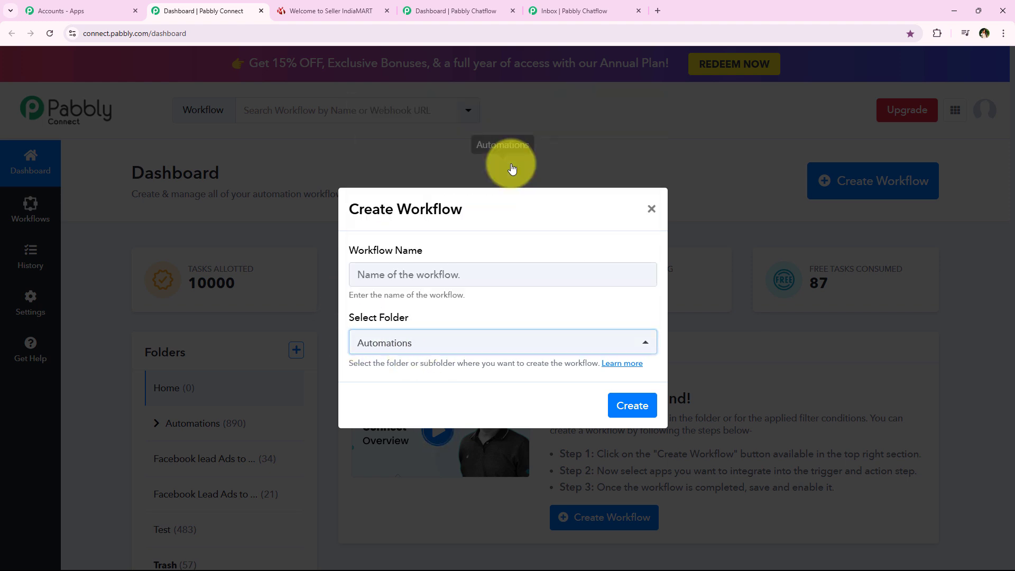
click(453, 251)
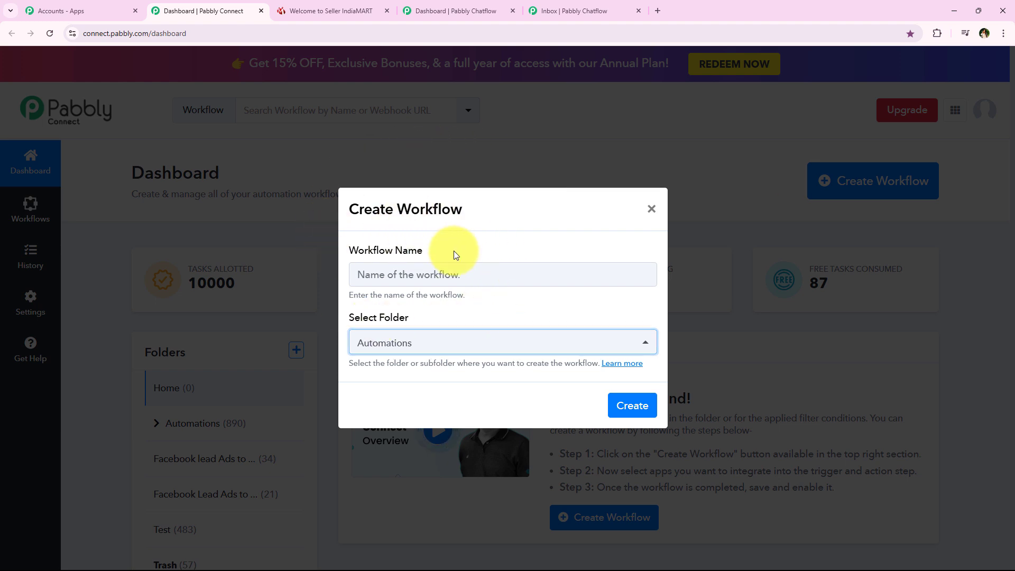
key(ctrl+v)
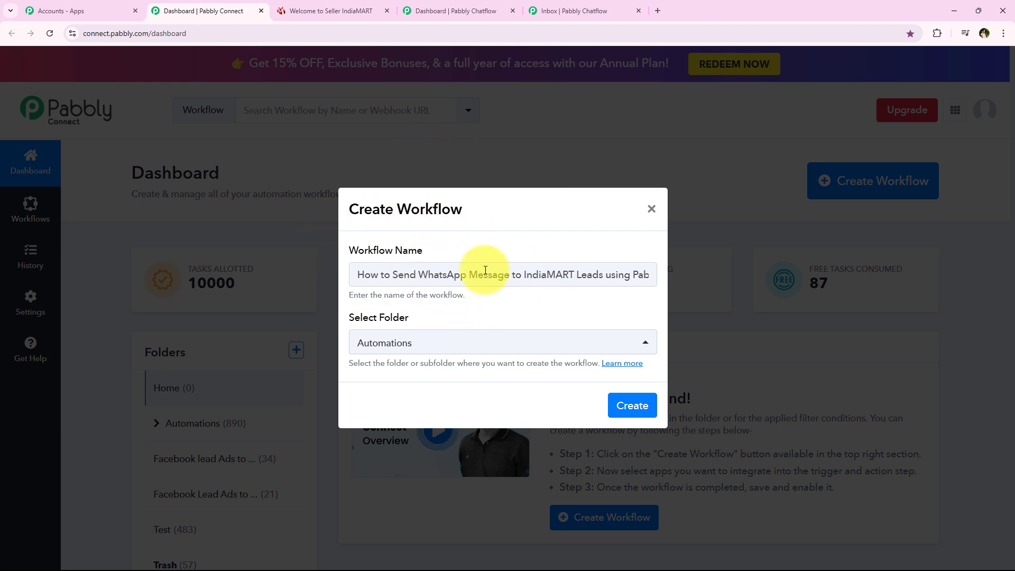
click(420, 275)
drag(508, 275, 653, 278)
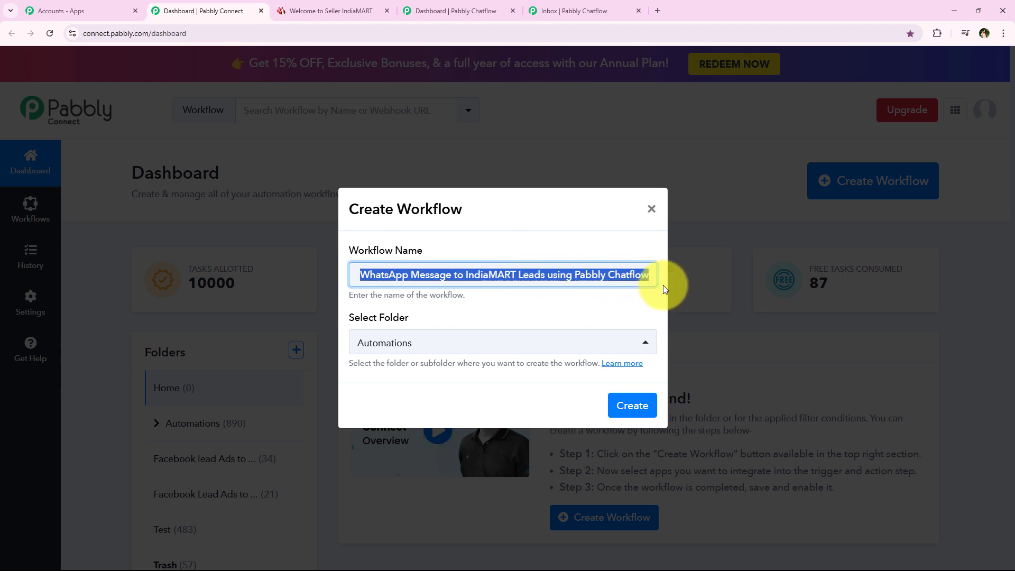
click(629, 305)
click(629, 405)
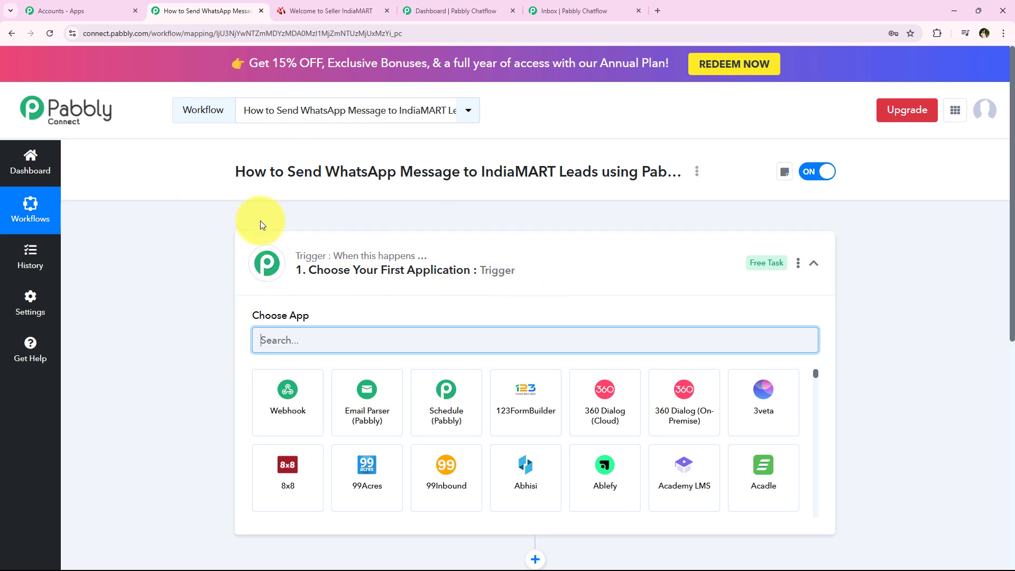
- Collapse the Trigger card and read the Trigger and Action step tooltips
click(268, 266)
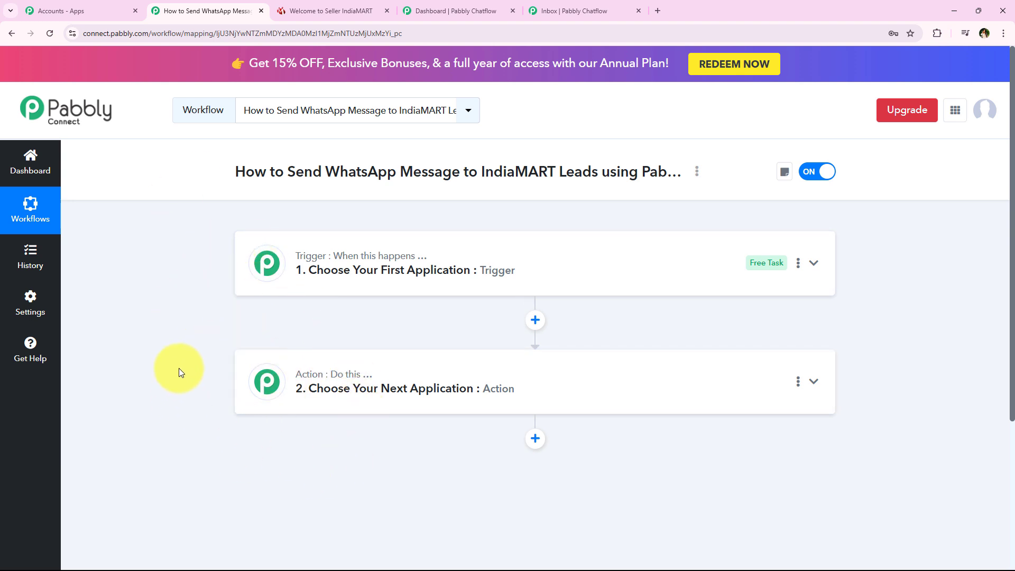
mouse_move(306, 254)
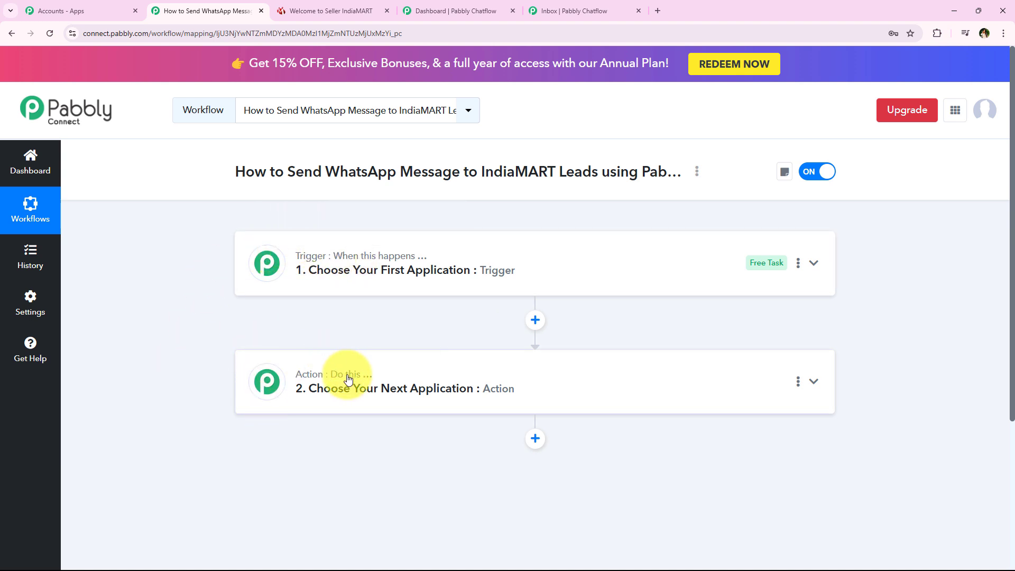
mouse_move(349, 381)
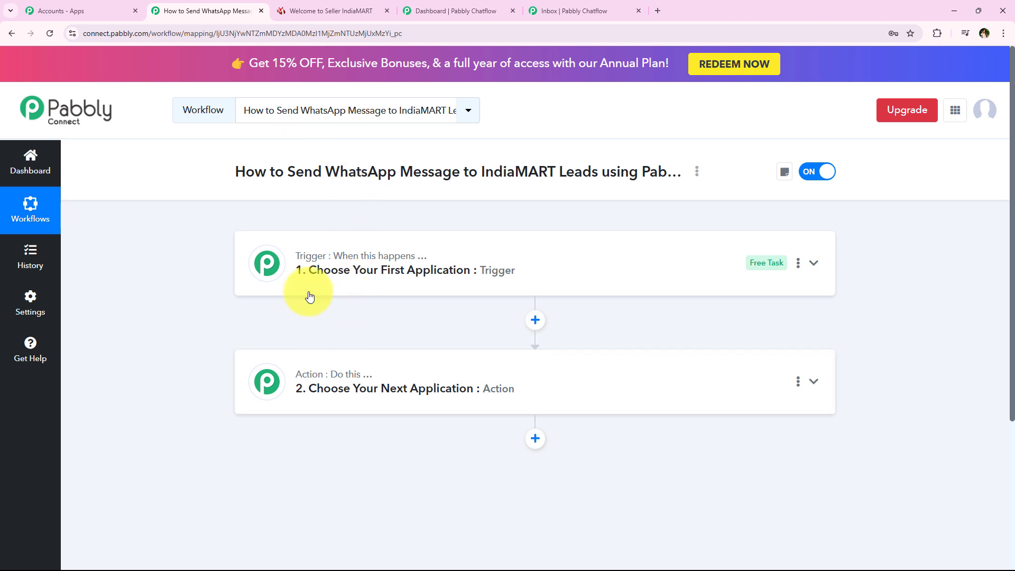
- Set the trigger app to IndiaMART with the New Leads trigger event
click(328, 274)
click(286, 339)
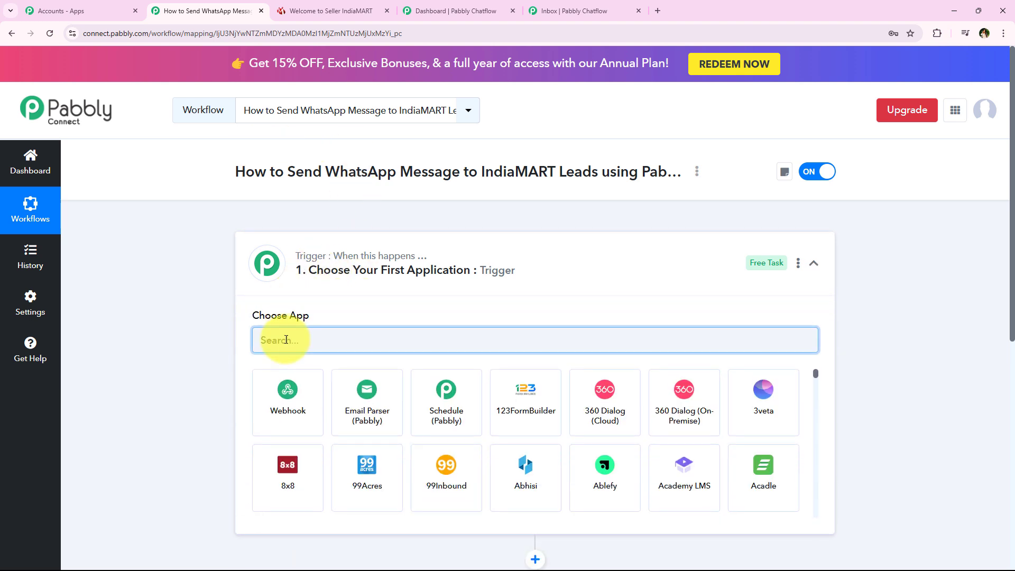
text(India)
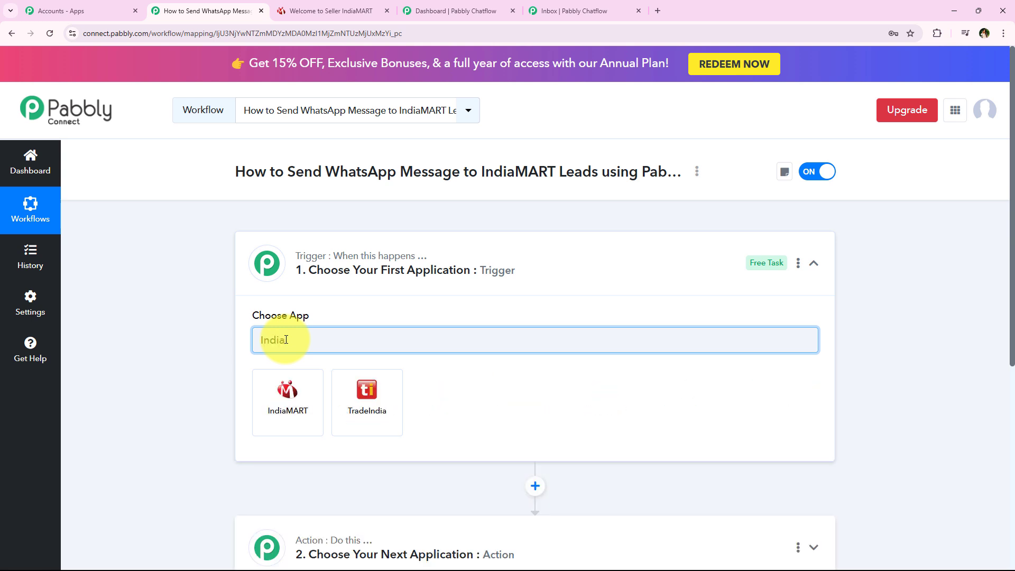
text(MART)
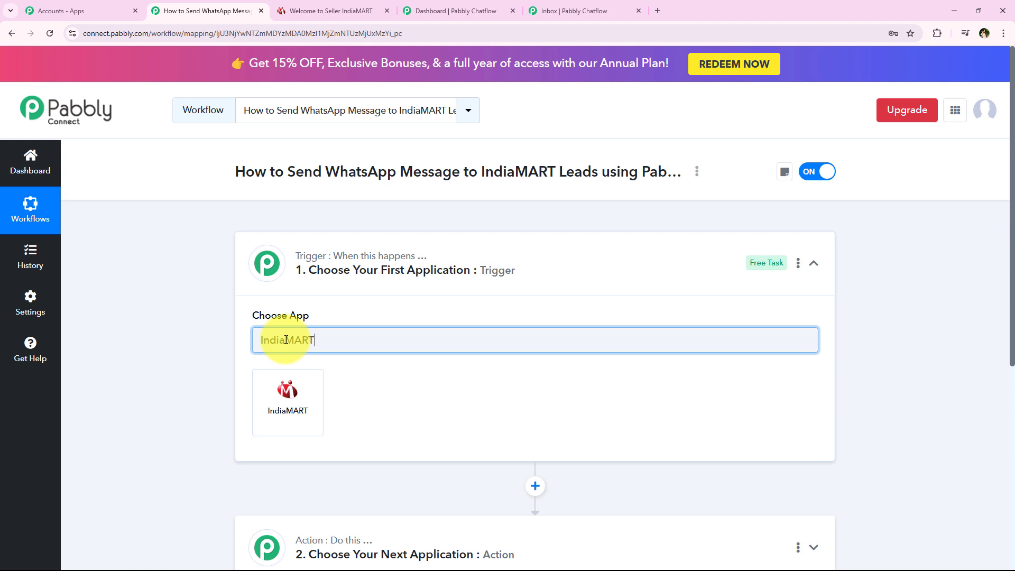
click(286, 418)
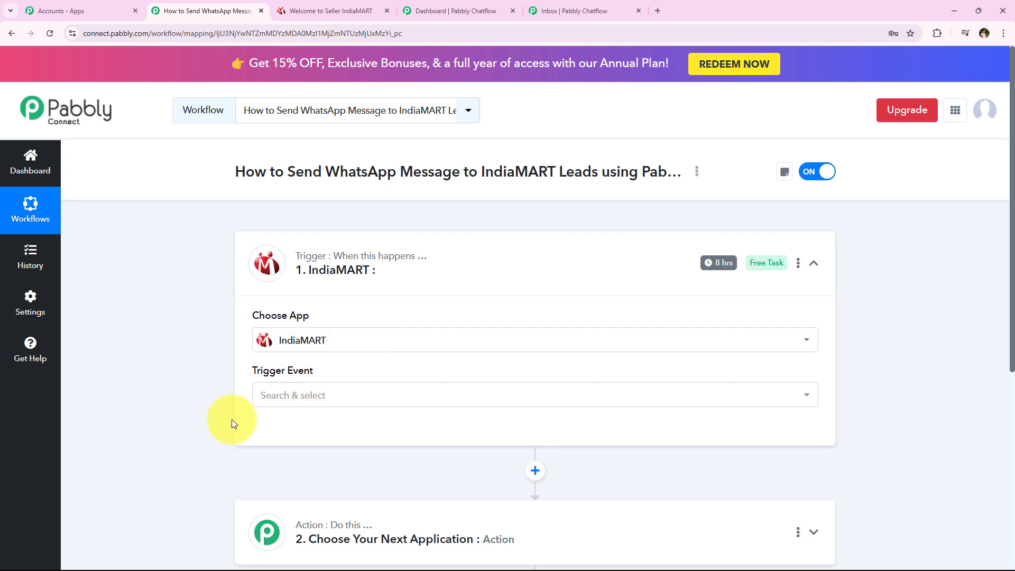
click(364, 404)
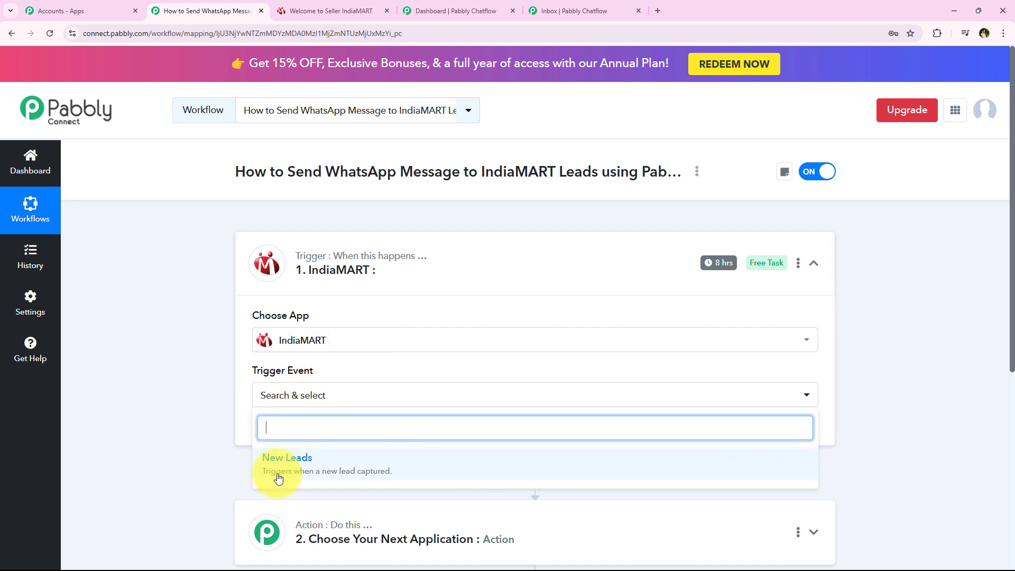
click(446, 459)
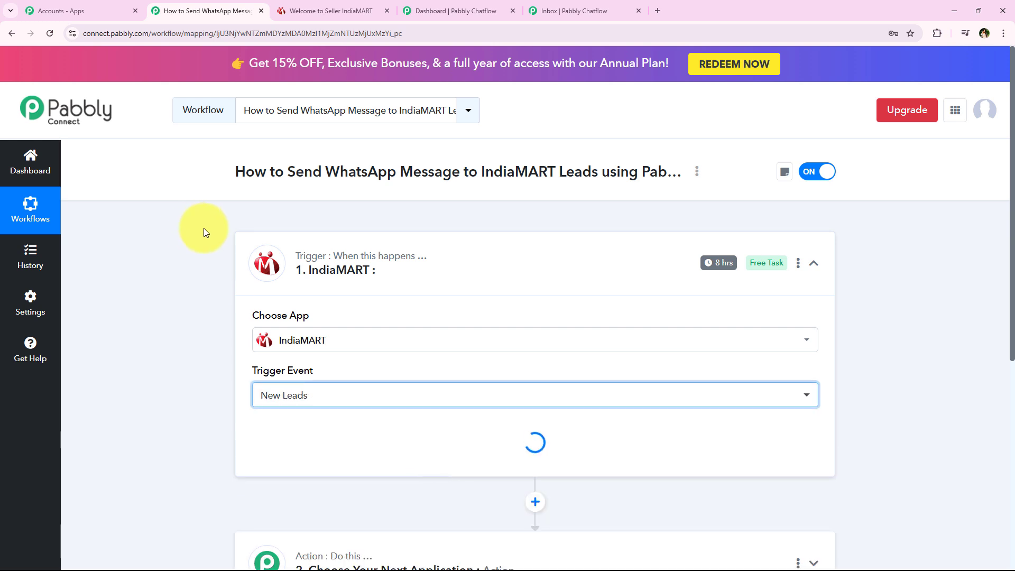
middle_click(218, 232)
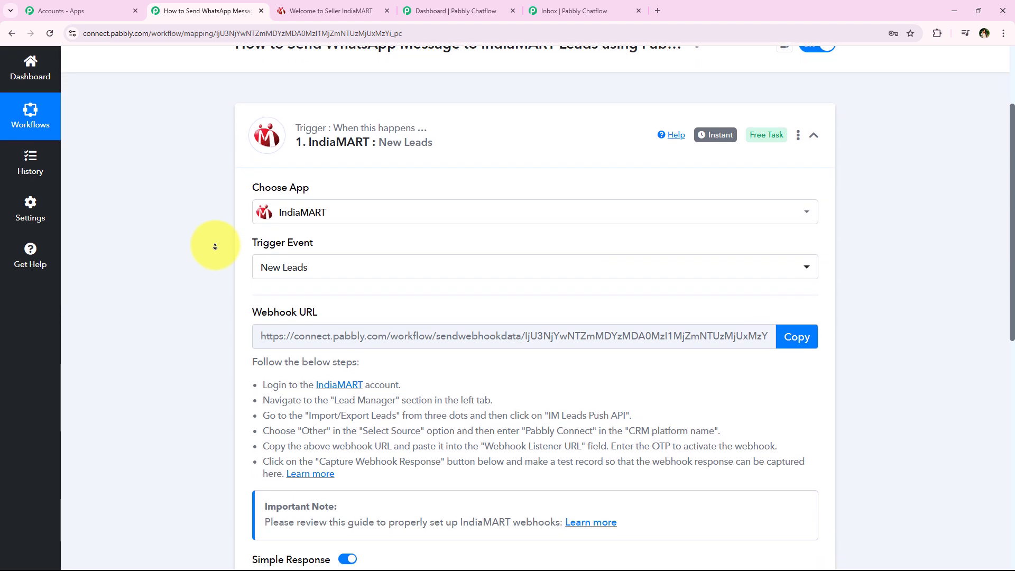
- Copy the IndiaMART webhook URL and review the Lead Manager and Import/Export Leads setup steps
middle_click(215, 246)
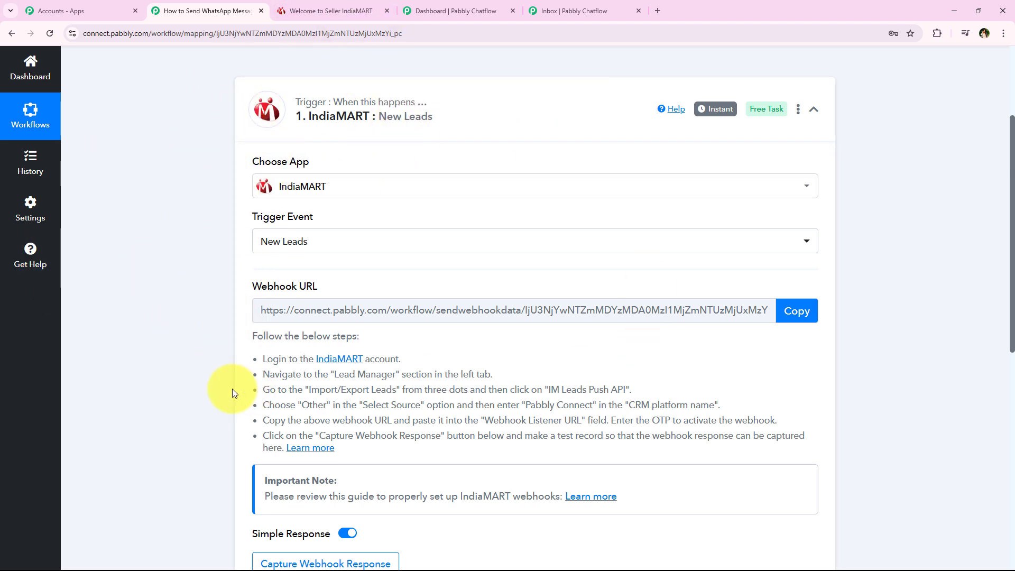
click(802, 309)
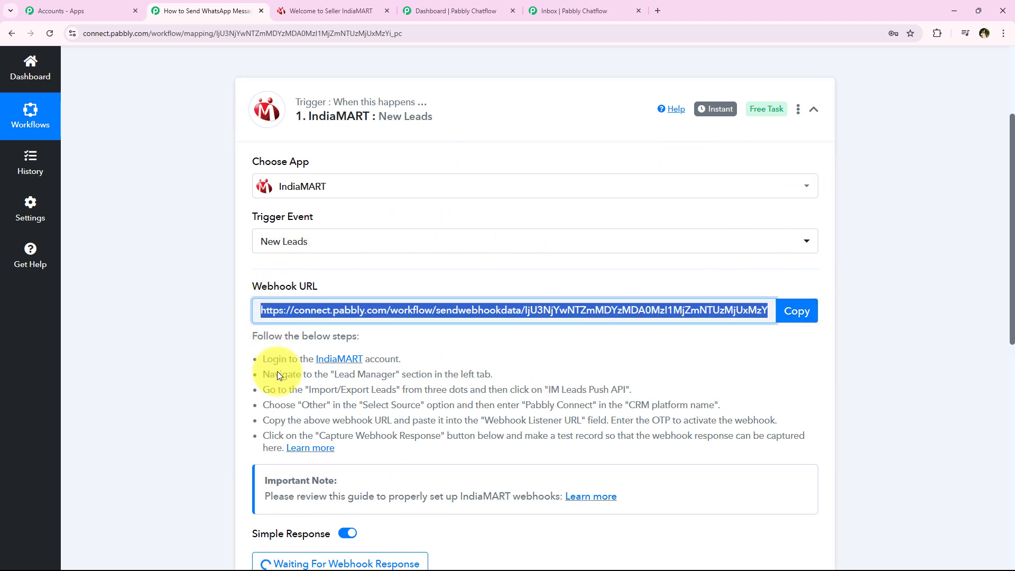
drag(257, 350, 363, 446)
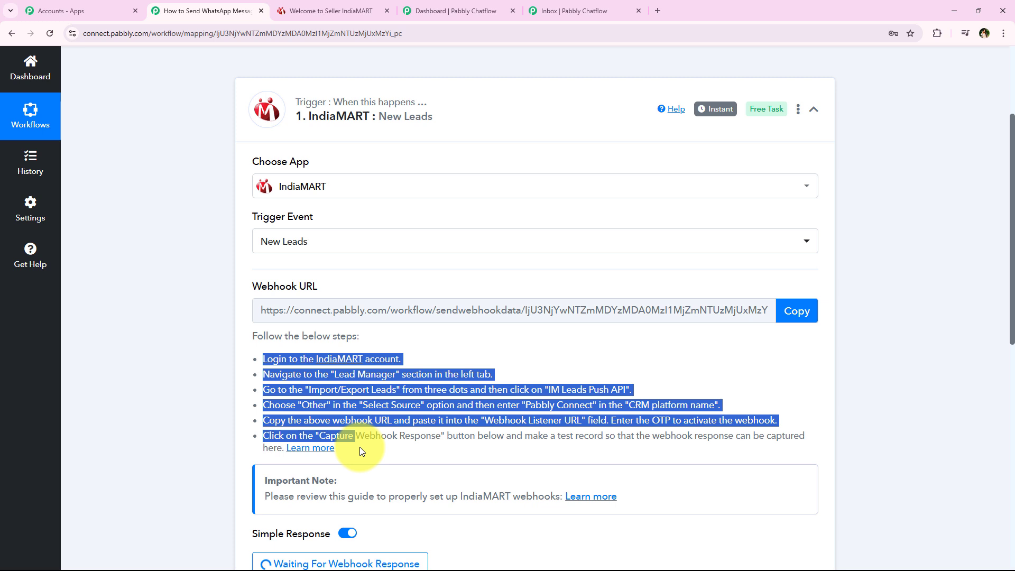
click(352, 420)
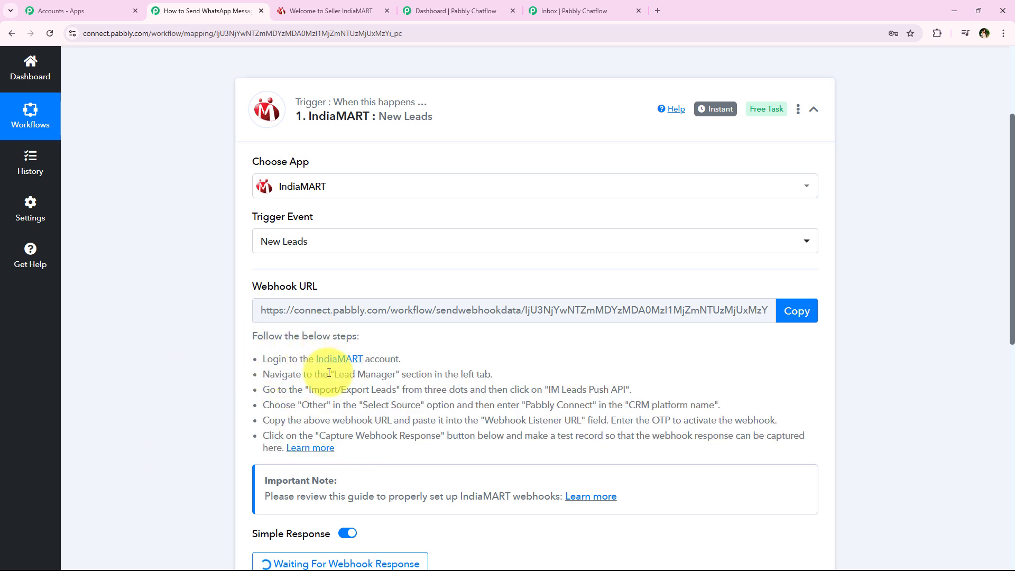
drag(262, 374, 492, 374)
drag(263, 389, 637, 390)
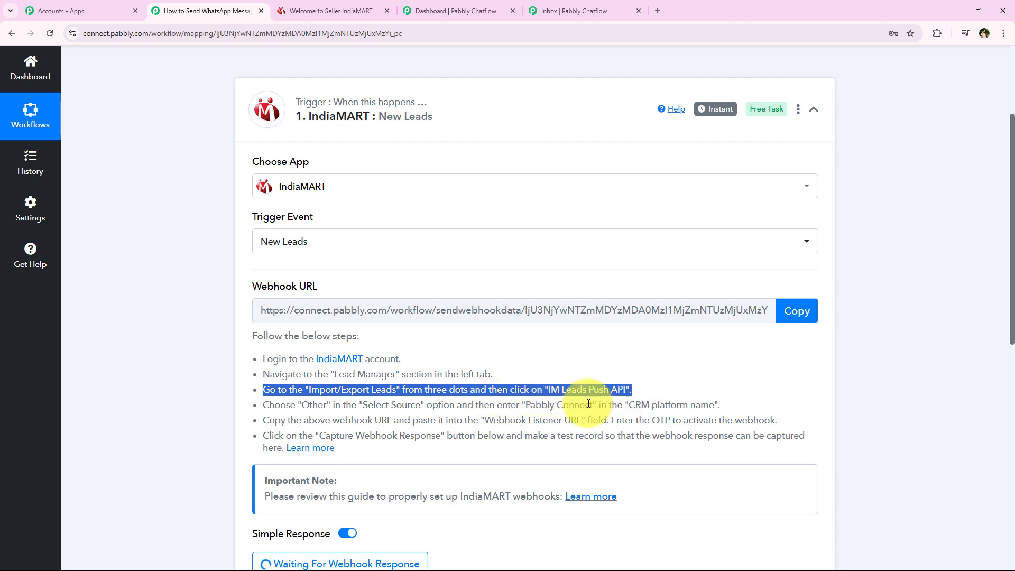
click(261, 379)
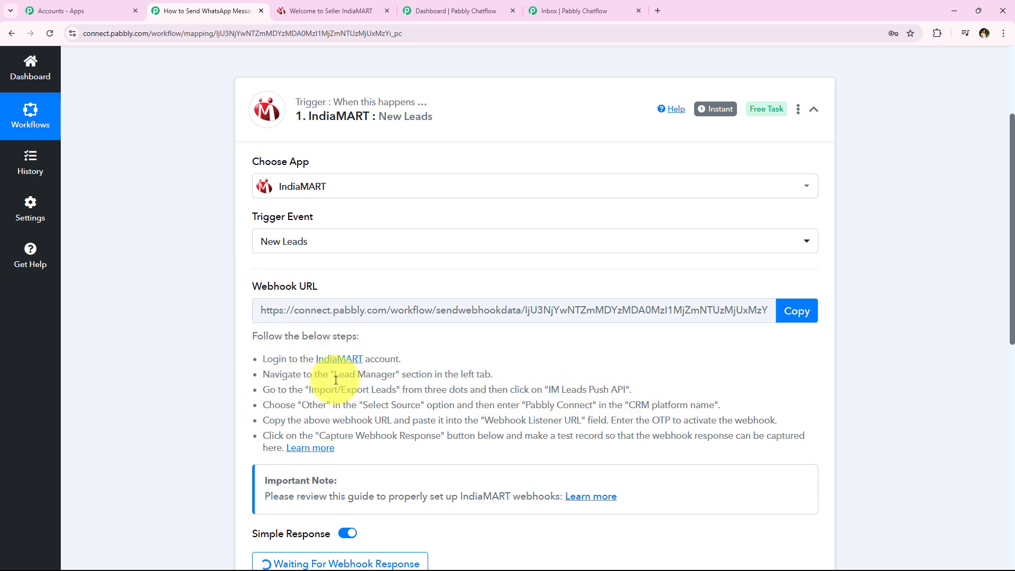
click(327, 7)
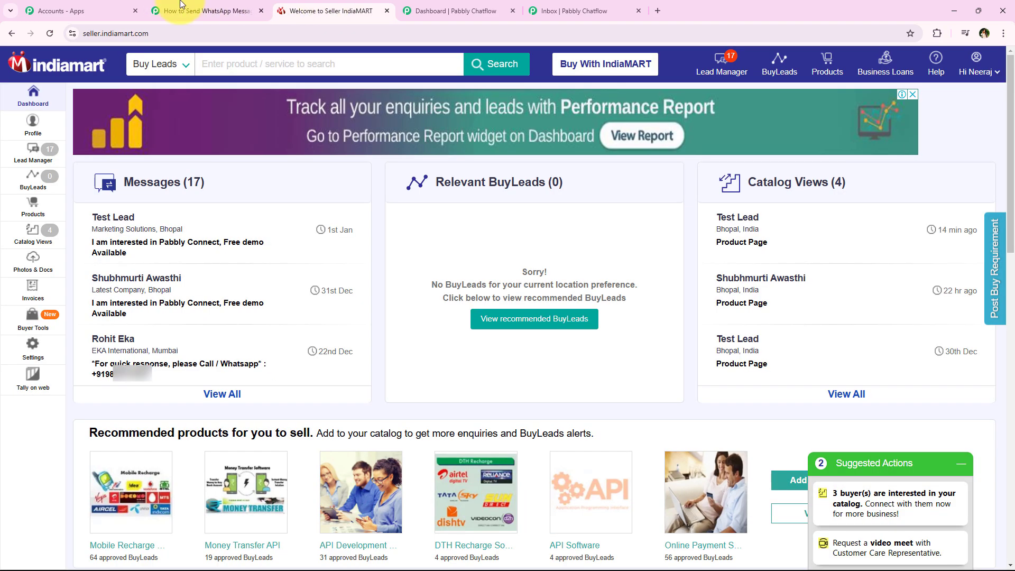
- Open IndiaMART's Push API page from Lead Manager's Import / Export Leads menu
click(32, 159)
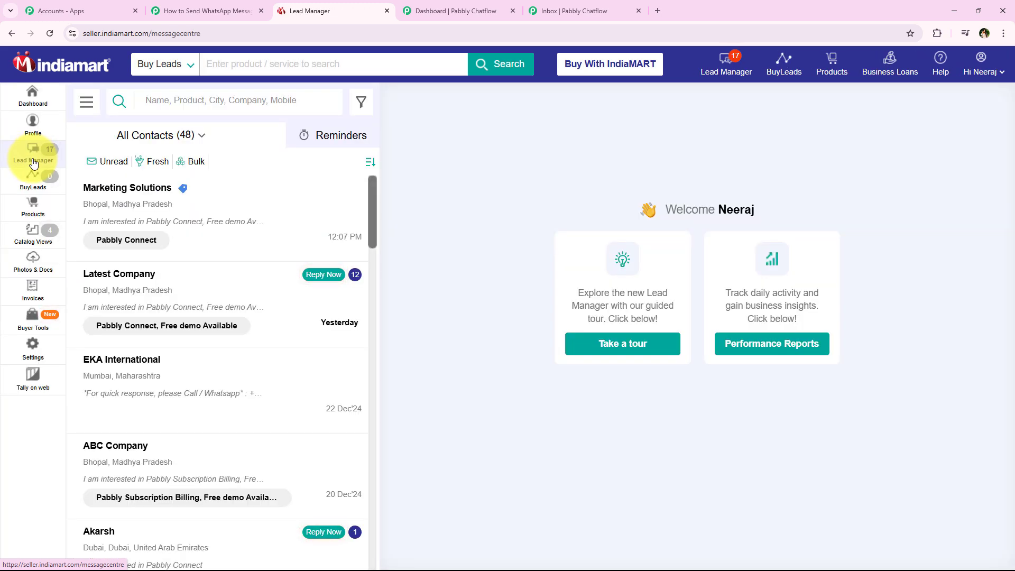
click(85, 113)
mouse_move(101, 196)
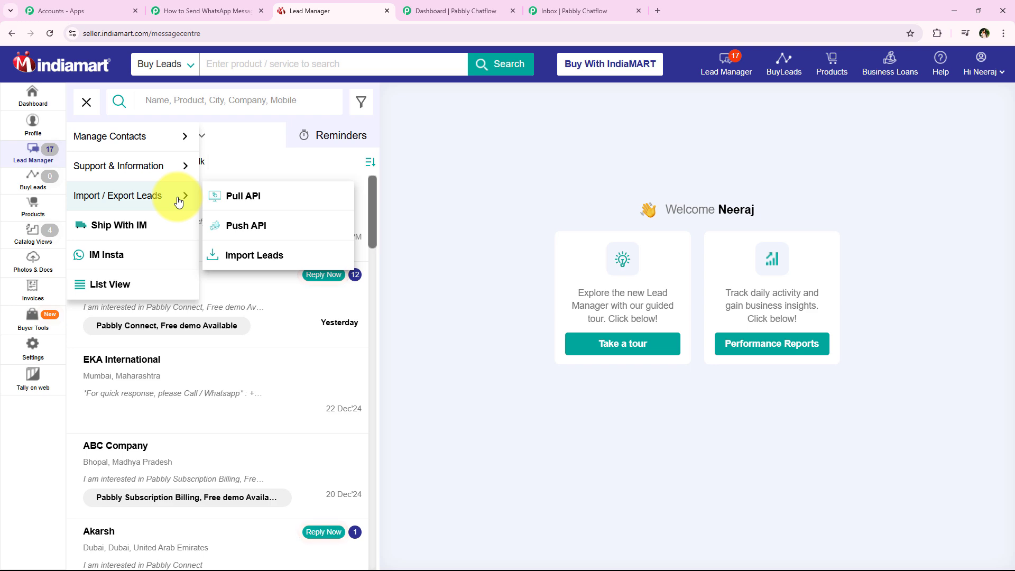
click(323, 227)
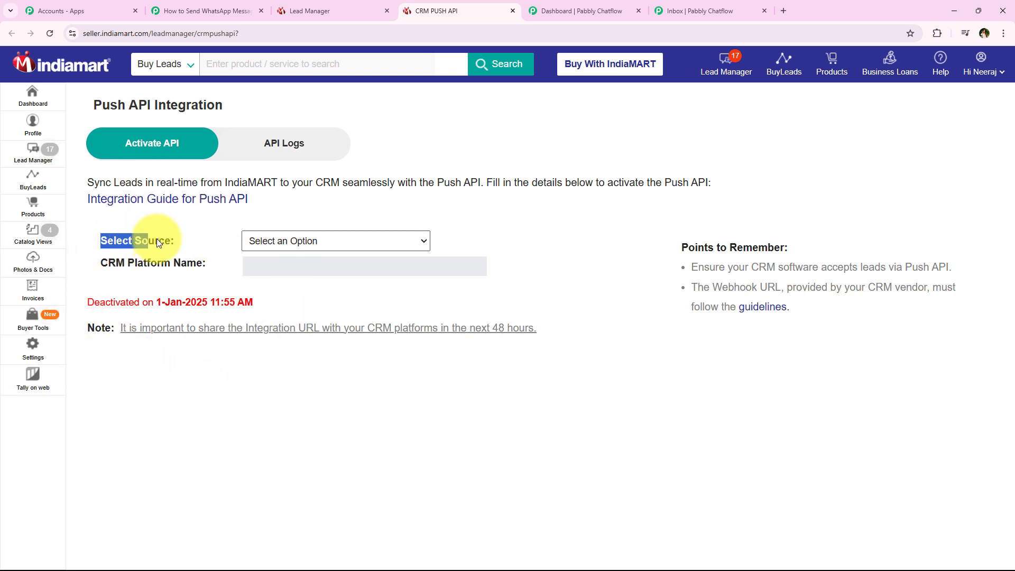
drag(156, 239, 170, 236)
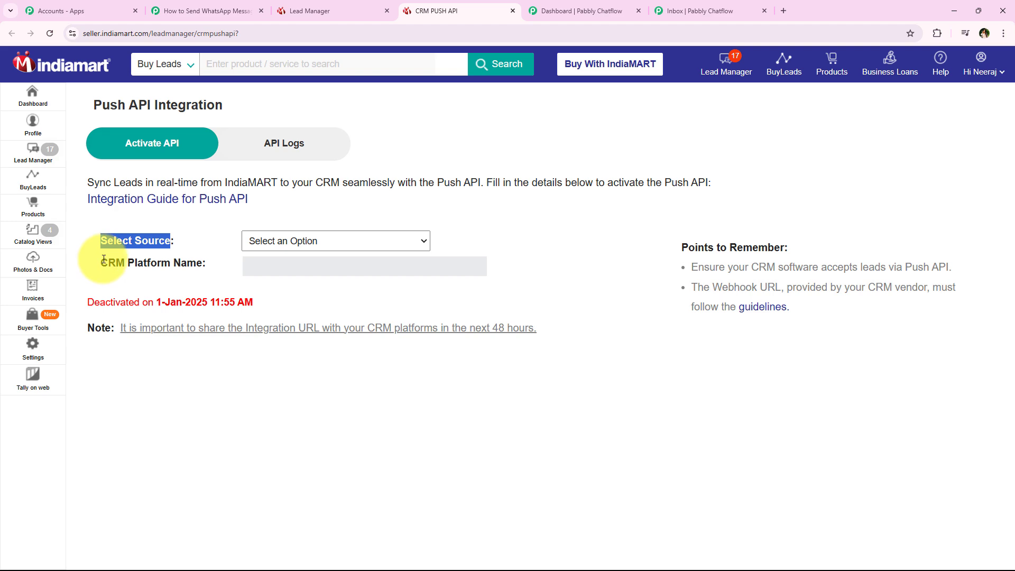
drag(102, 263, 201, 266)
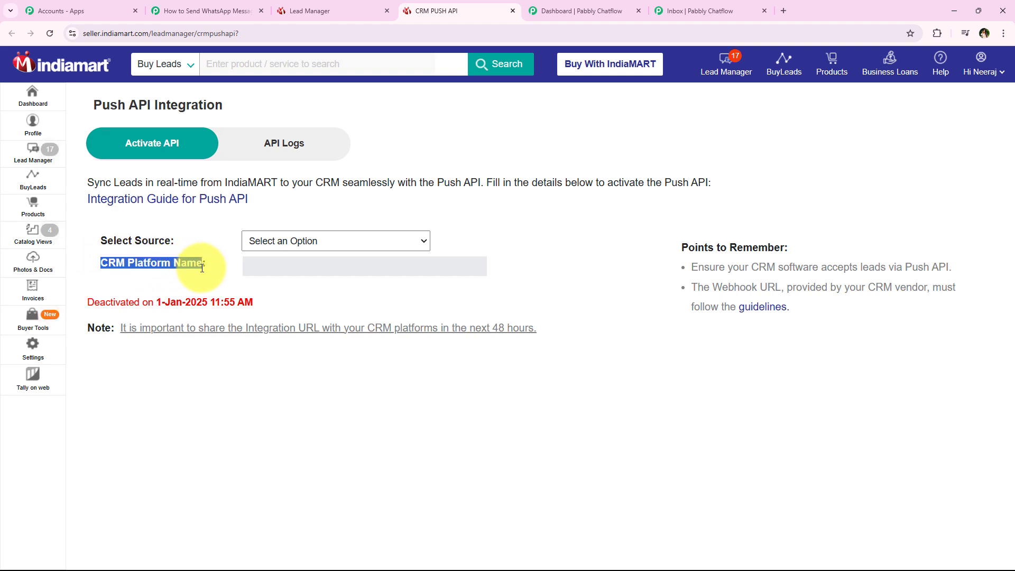
- Check the Pabbly setup step about choosing Other as the source, then return to Push API
click(203, 11)
scroll(199, 366, down, 1)
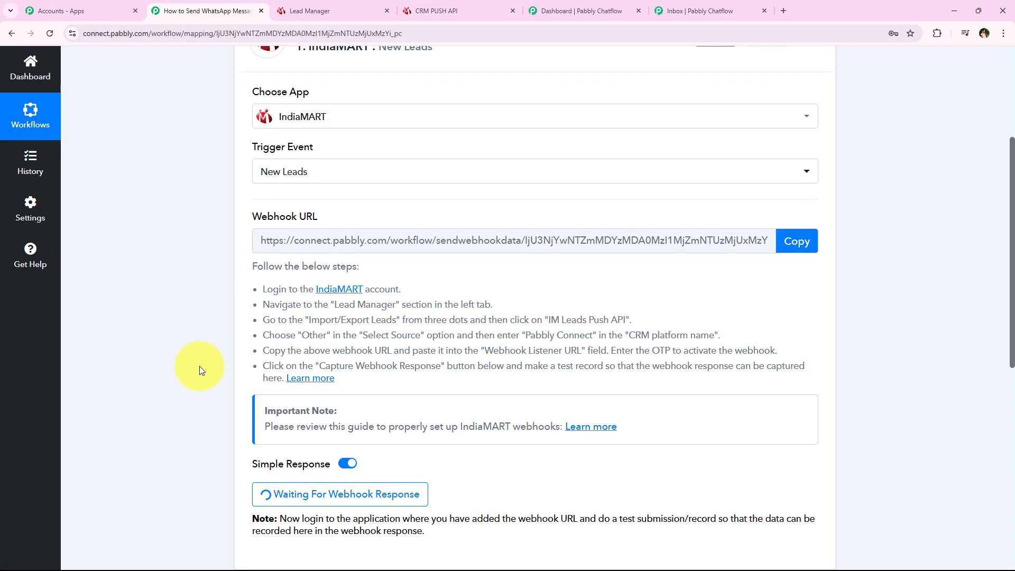
scroll(199, 365, down, 2)
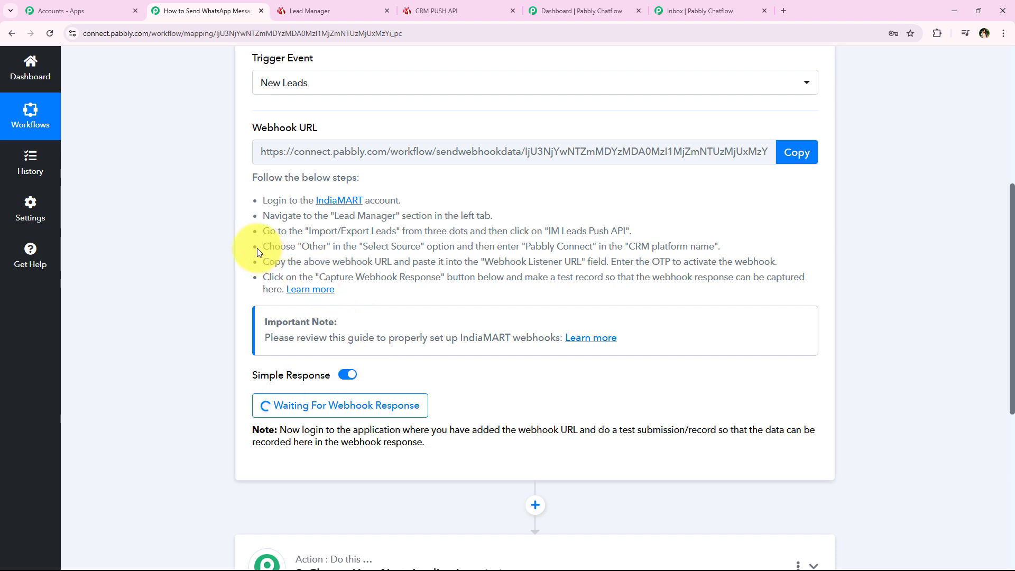
drag(258, 248, 723, 256)
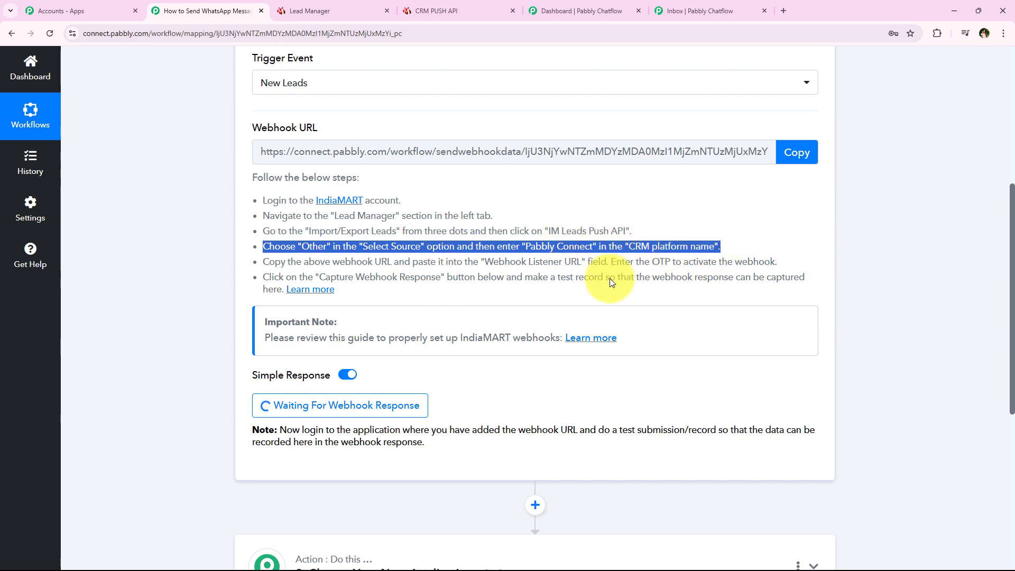
click(449, 10)
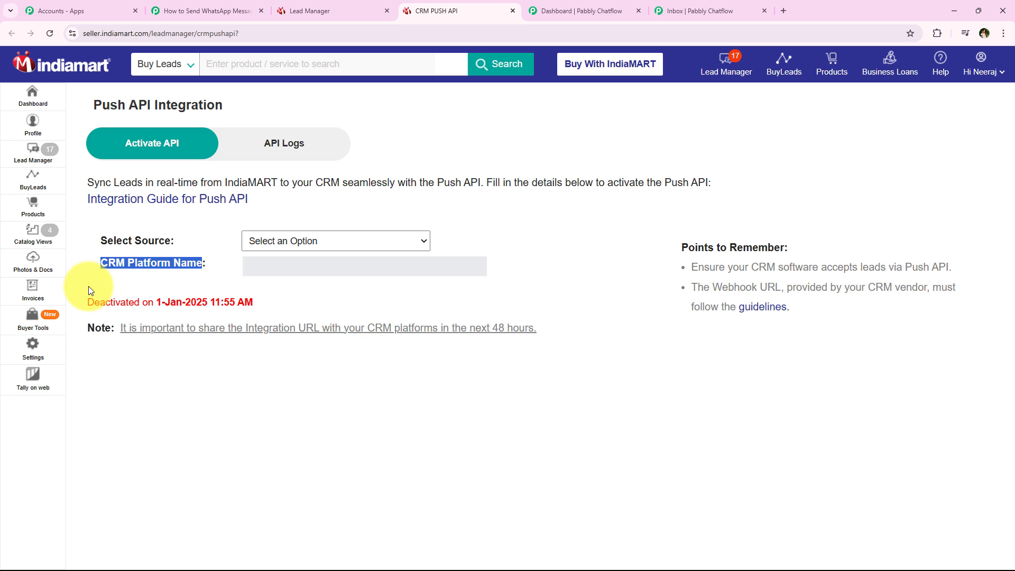
- Set the lead source to Other and the CRM platform name to Pabbly Connect
click(317, 245)
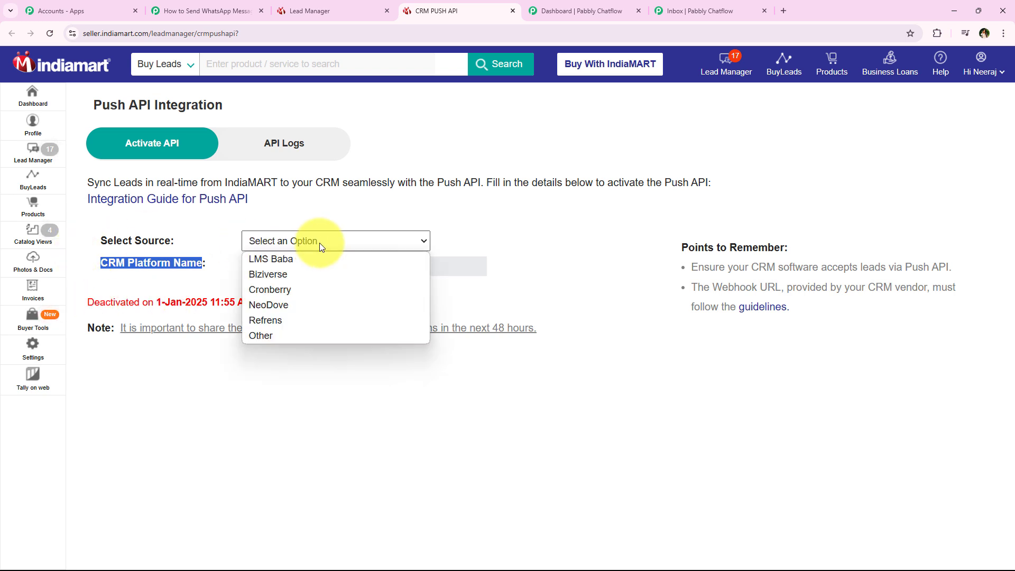
click(319, 338)
click(518, 247)
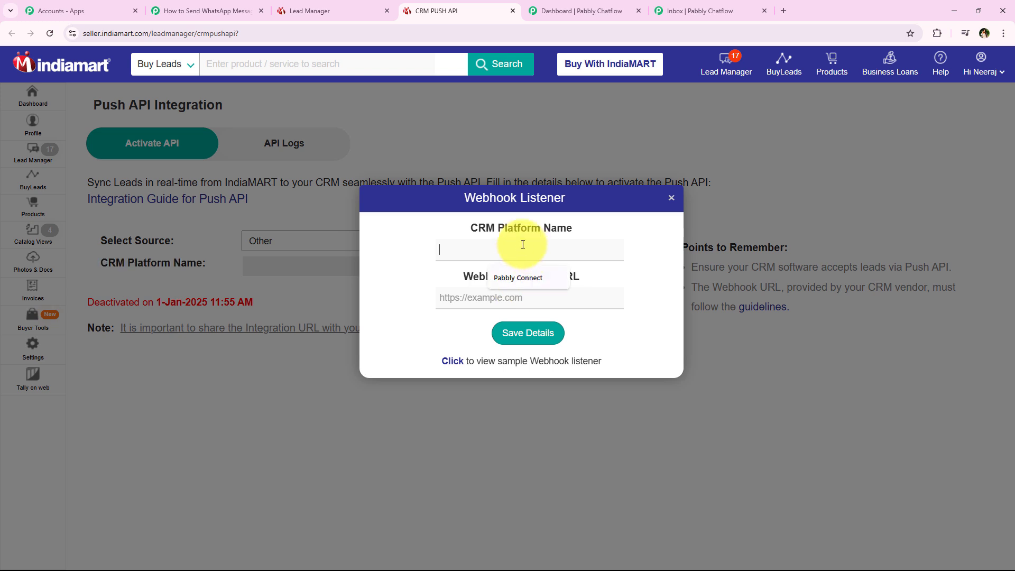
click(525, 278)
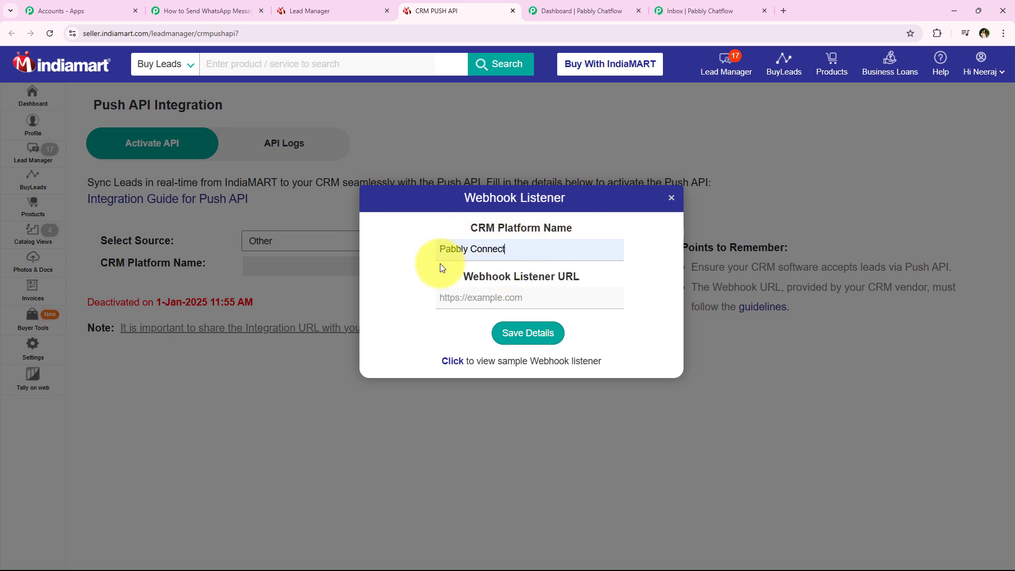
- Paste the Pabbly Connect webhook URL as the Webhook Listener URL and save the details
drag(463, 279, 539, 284)
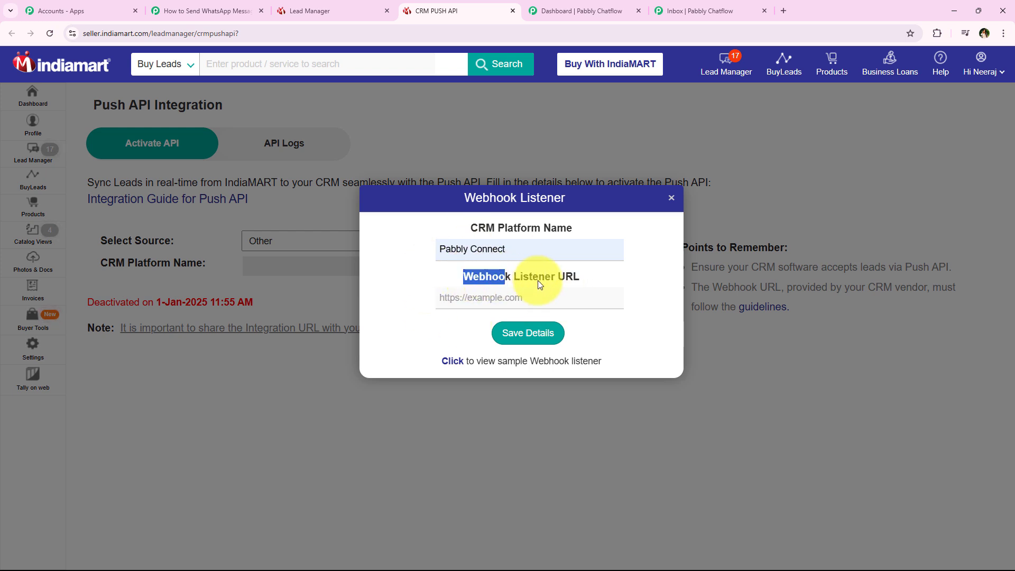
right_click(476, 295)
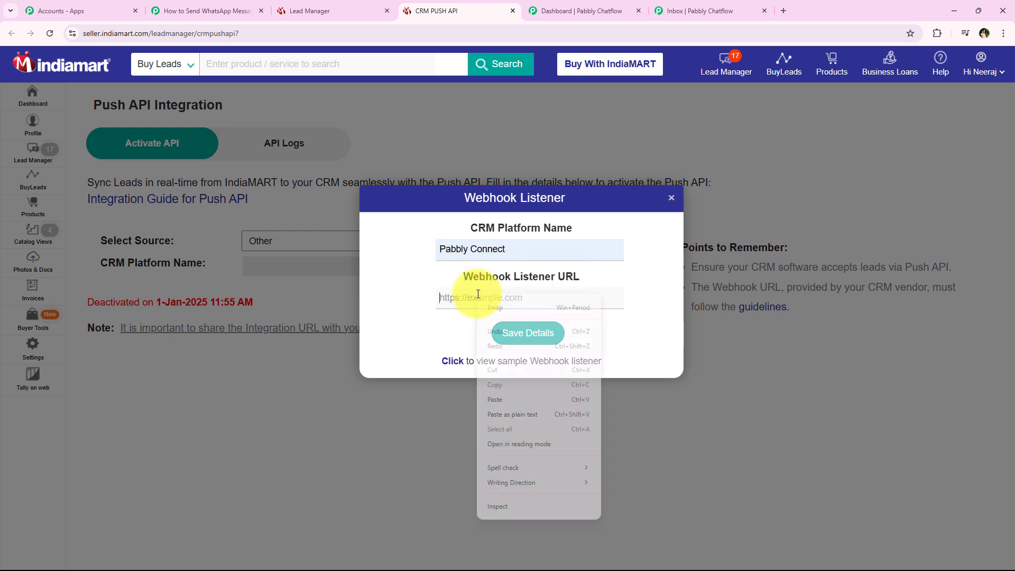
click(499, 397)
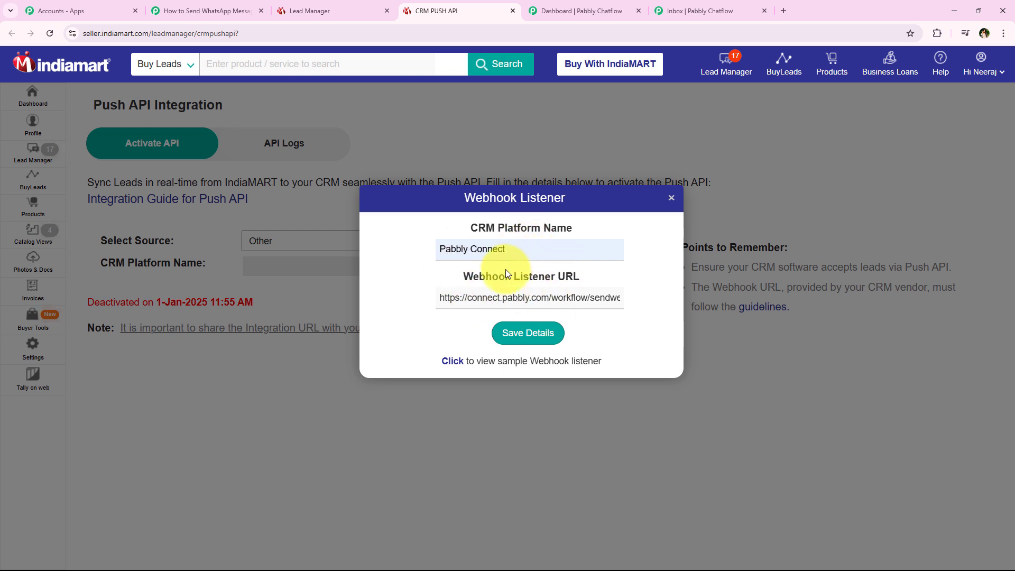
click(531, 338)
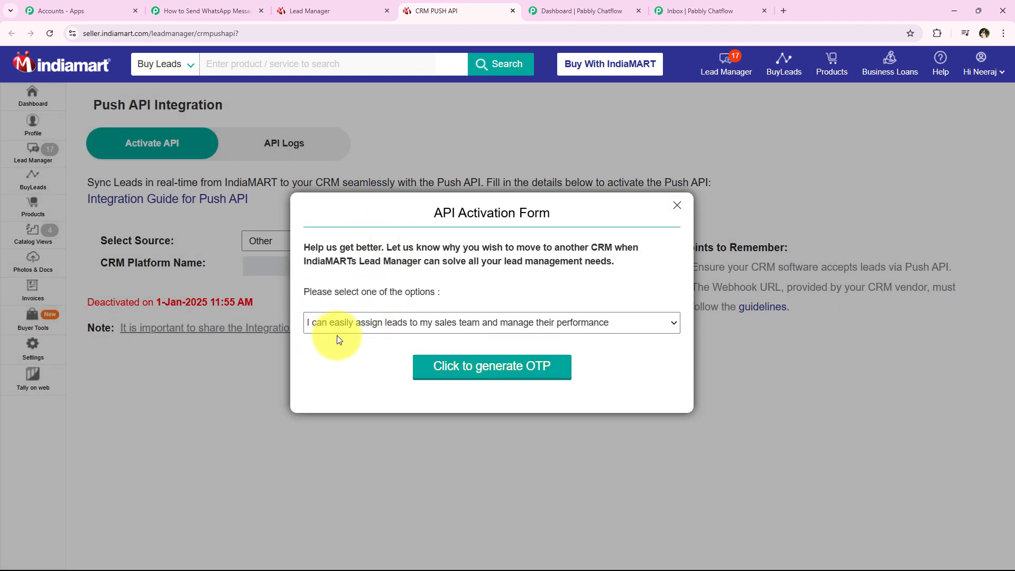
- Choose 'permanently save leads' as the reason for switching to the Push API
click(345, 322)
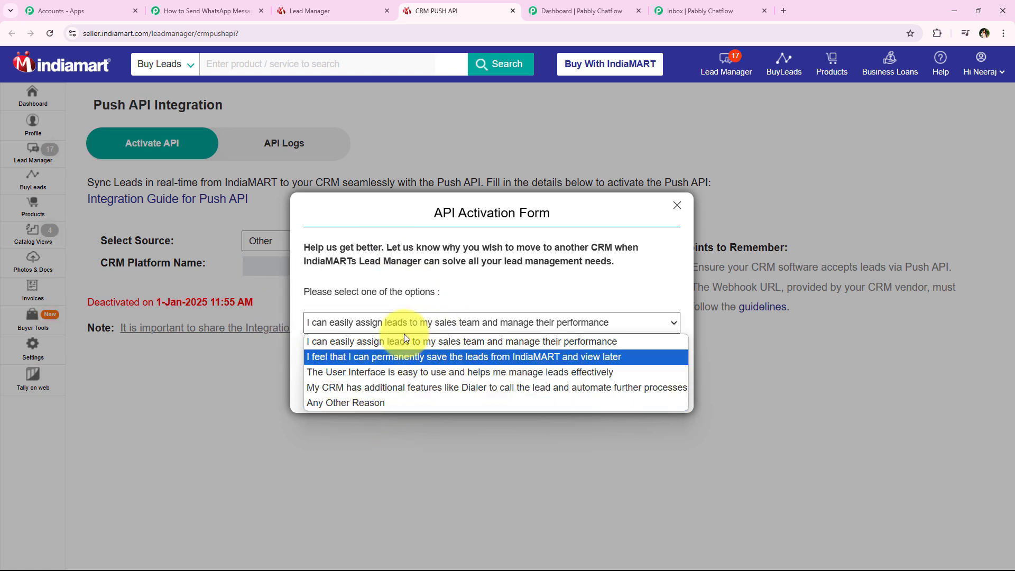
click(342, 357)
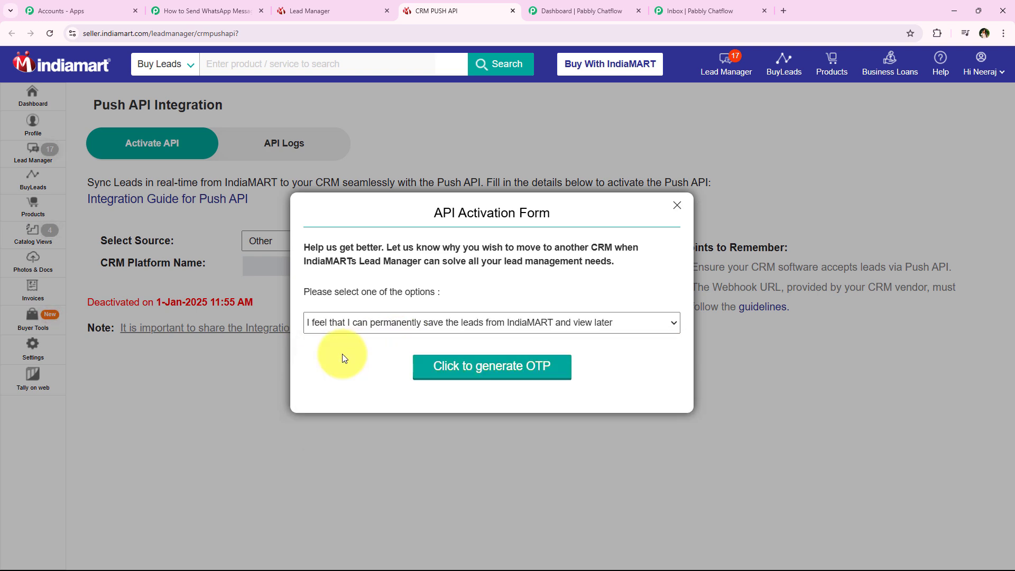
click(405, 319)
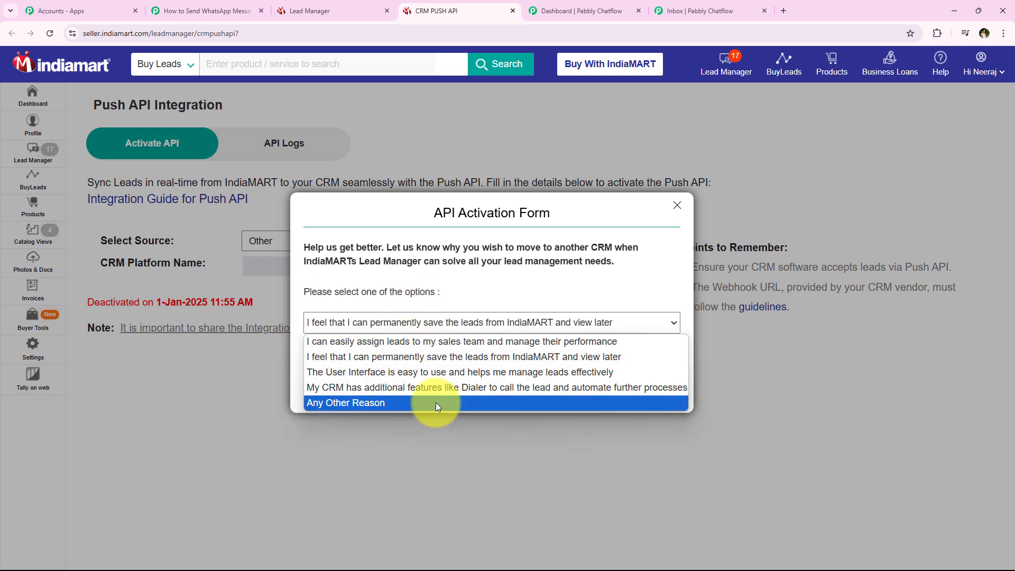
click(486, 297)
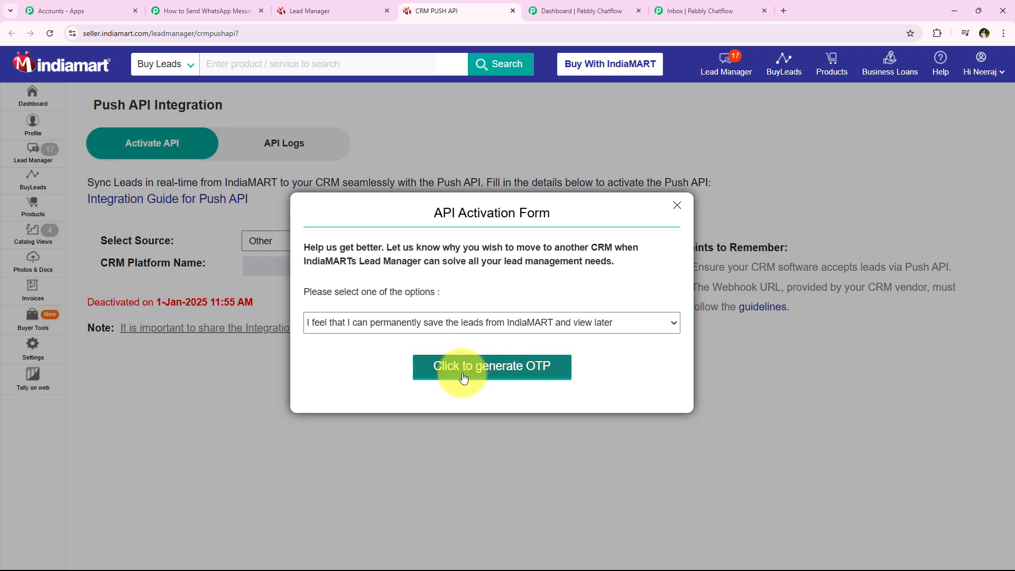
- Activate the Push API with the 4-digit one-time password and confirm it is live
click(492, 366)
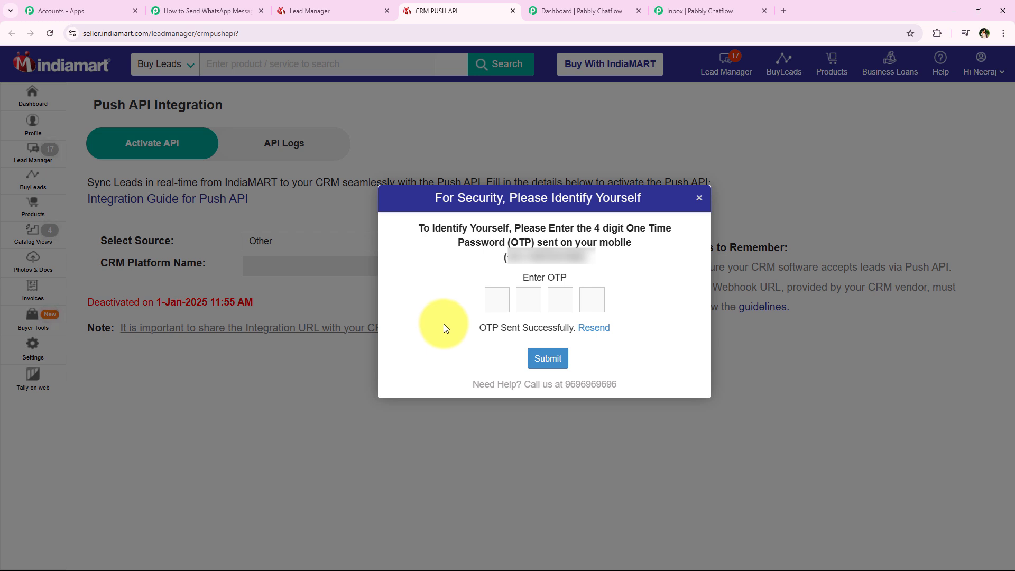
click(499, 300)
text(1)
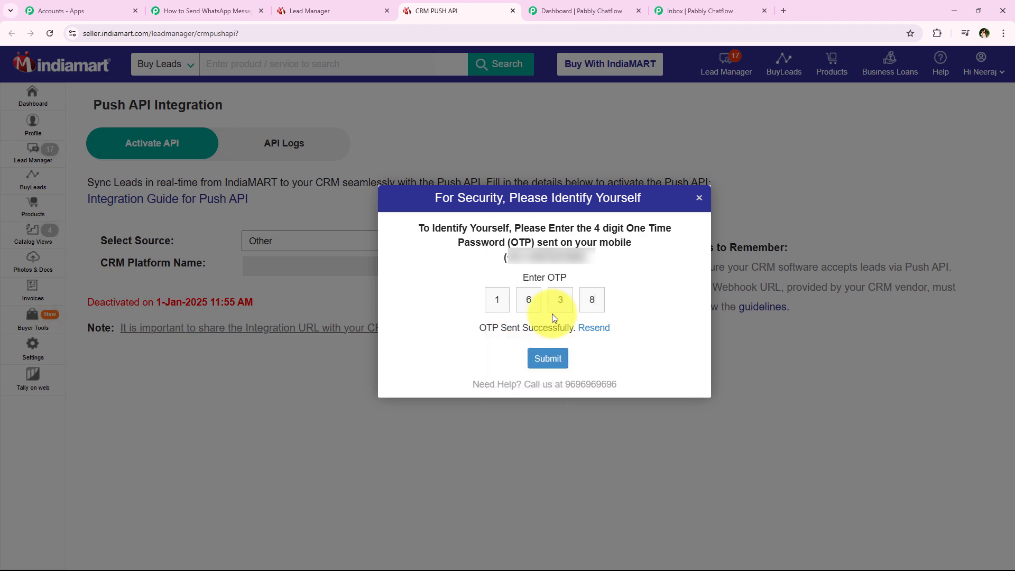
click(549, 358)
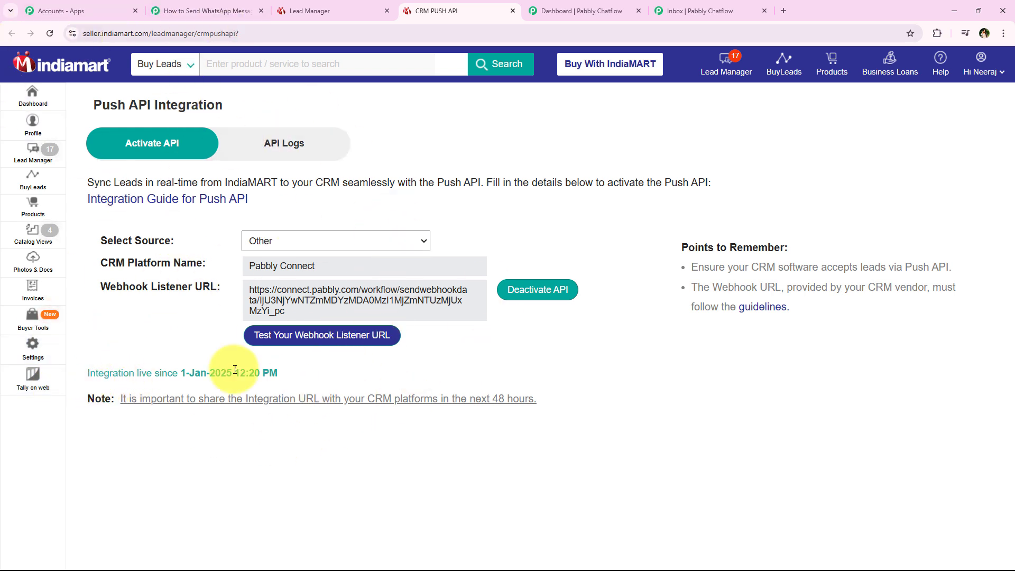
drag(87, 376, 152, 374)
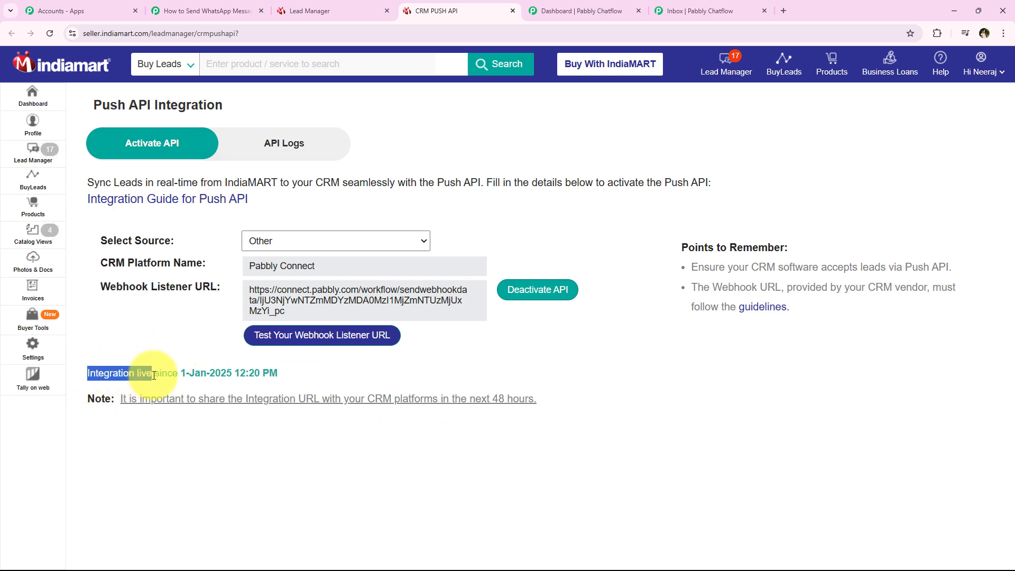
click(191, 10)
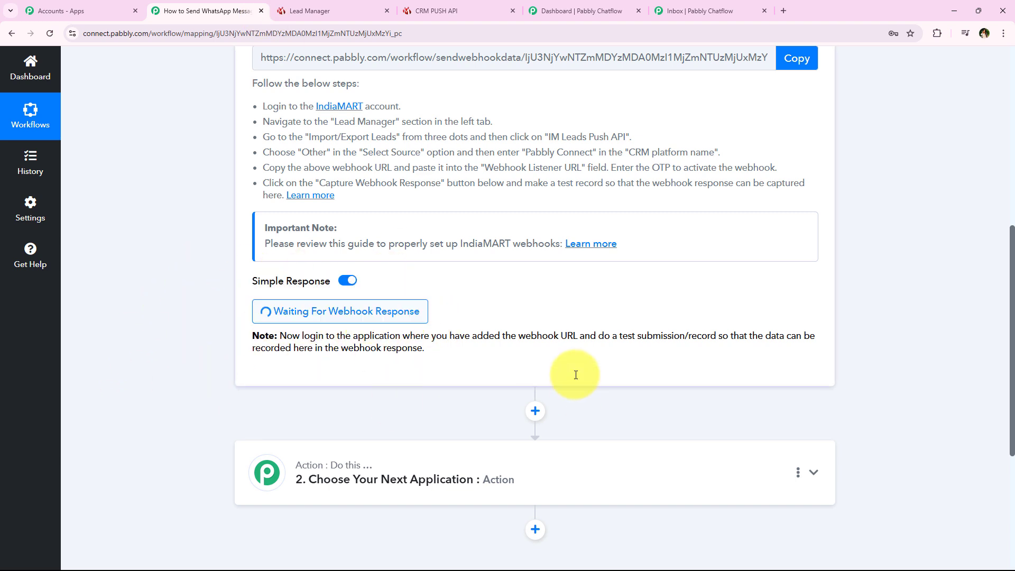
- Read Pabbly's note about sending a test submission, then return to IndiaMART's Push API page
drag(601, 337, 716, 336)
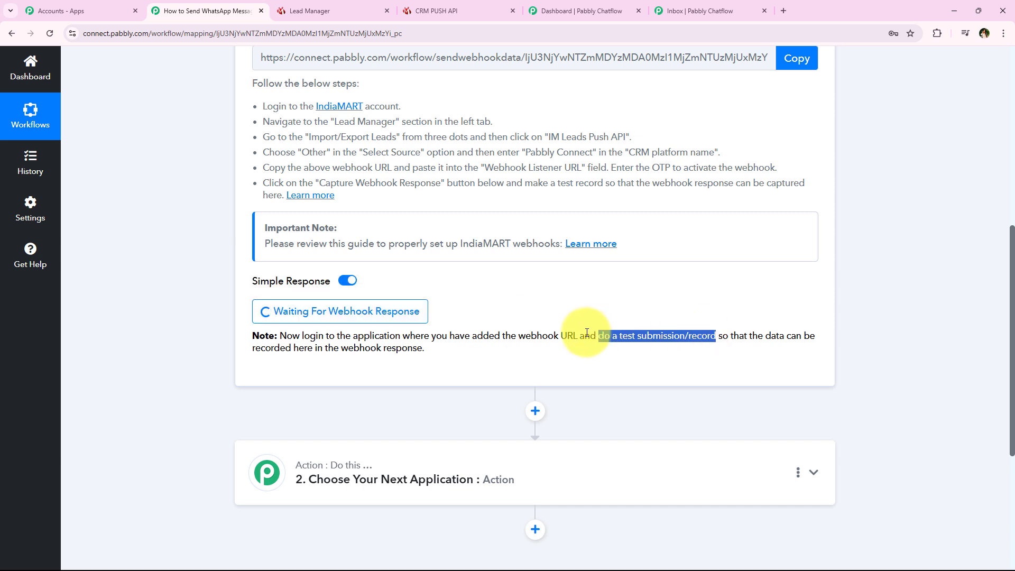
click(175, 338)
scroll(182, 270, up, 2)
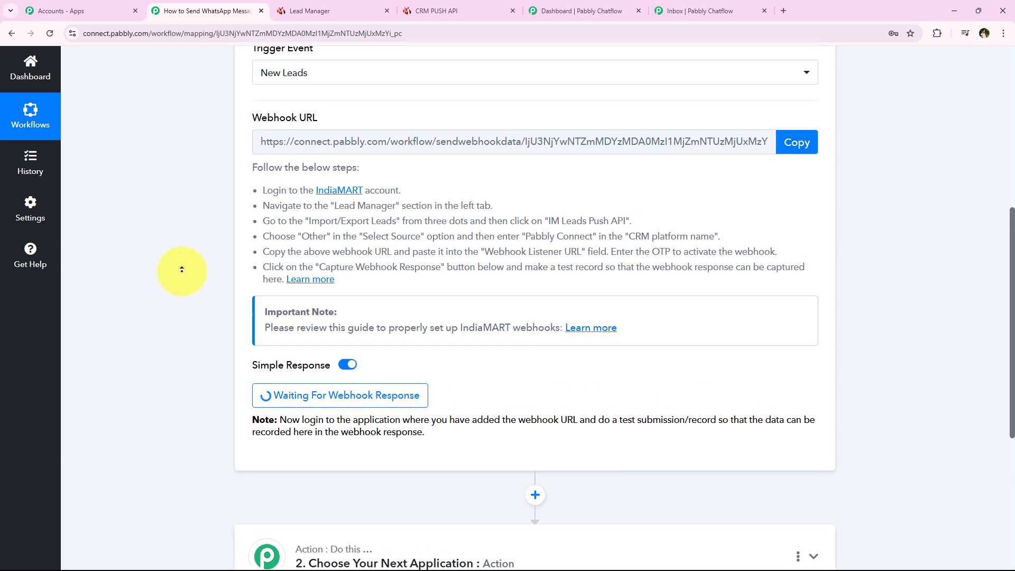
scroll(182, 270, up, 3)
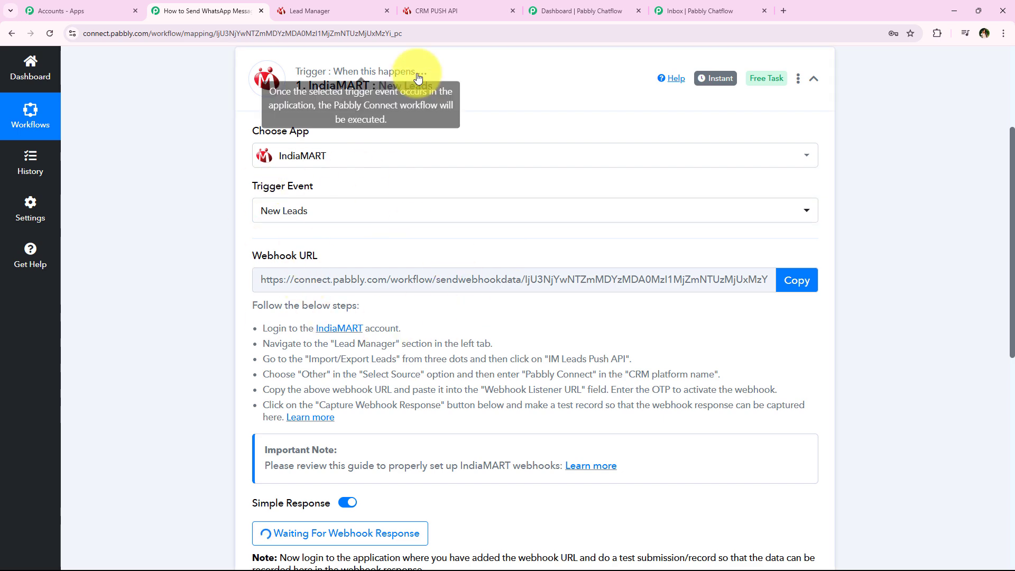
click(452, 5)
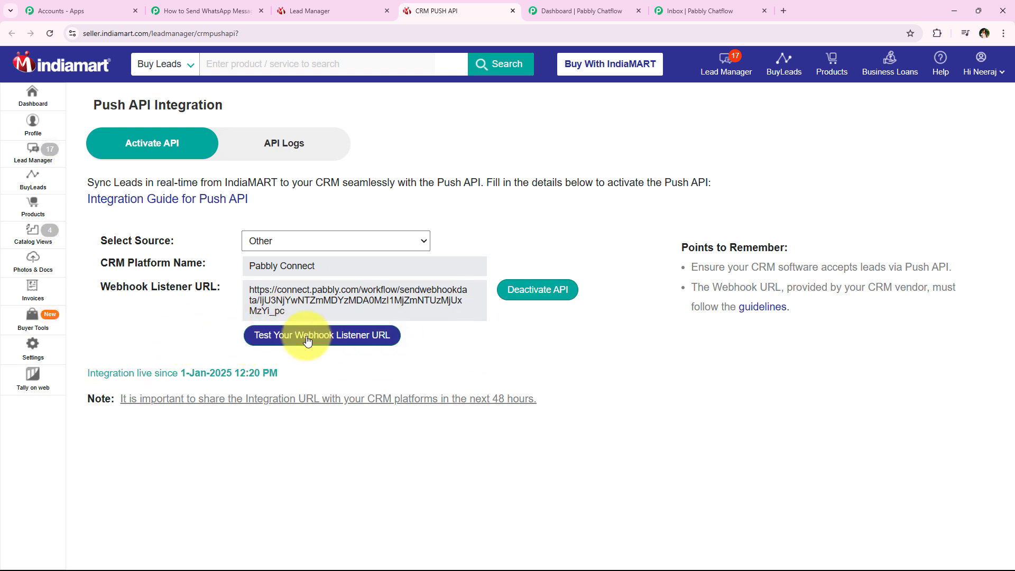
- Send a test lead to the Pabbly webhook listener and confirm the 200 OK CURL response
click(372, 347)
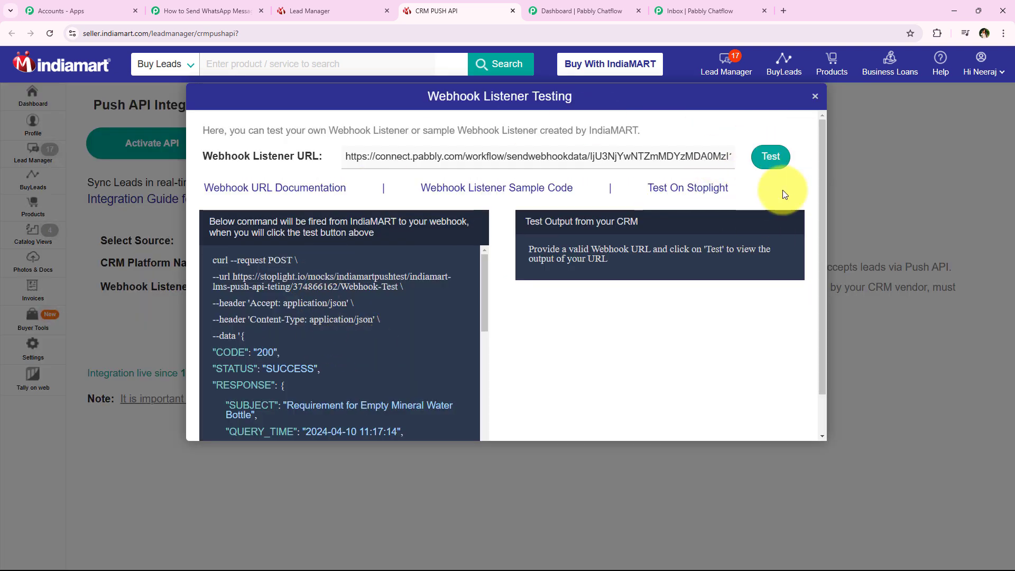
click(764, 165)
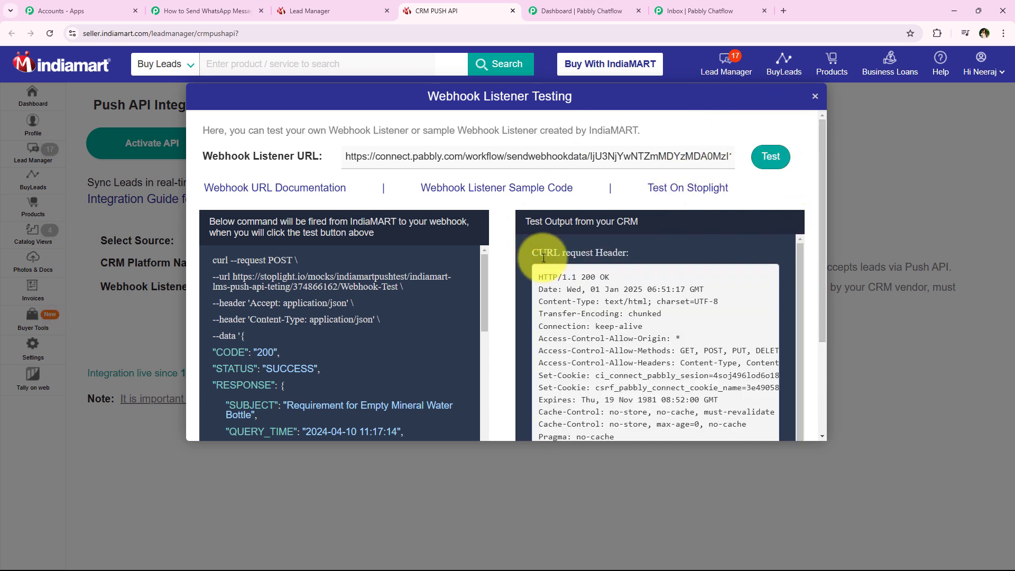
drag(531, 251, 624, 248)
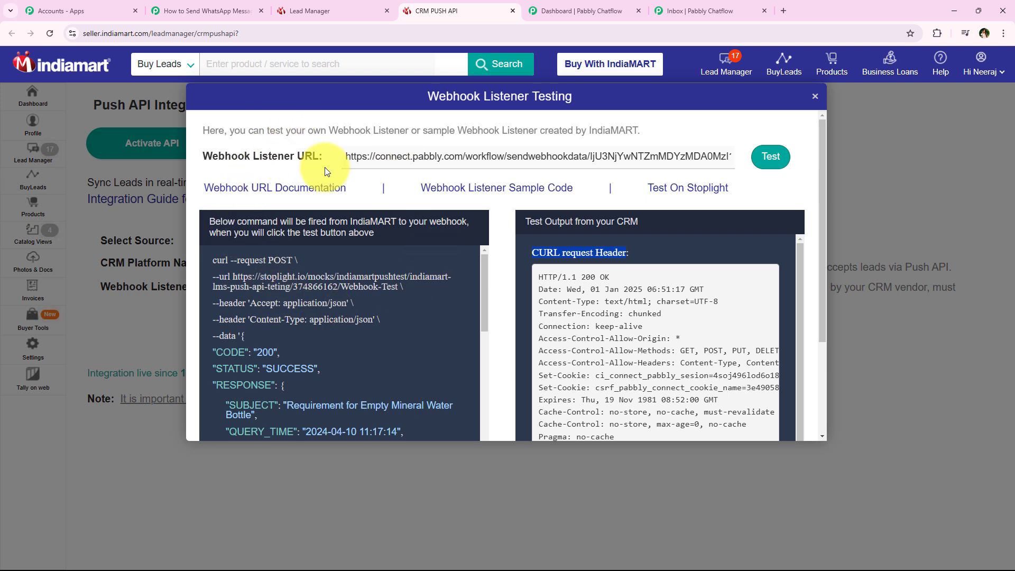
click(170, 10)
- Review the captured lead fields: subject, sender state, pincode, phone, name and mobile numbers
scroll(192, 157, down, 5)
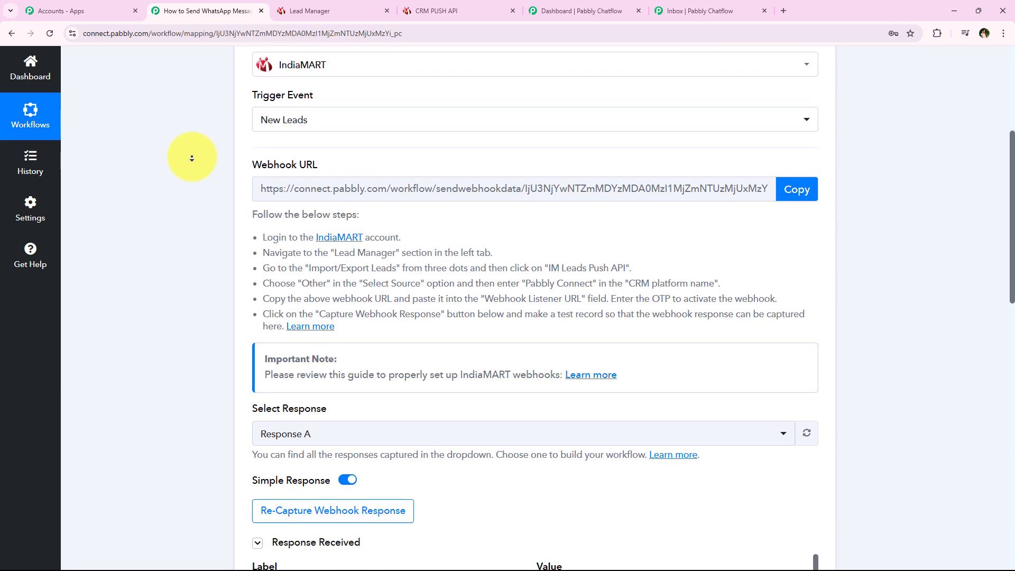
scroll(192, 157, down, 1)
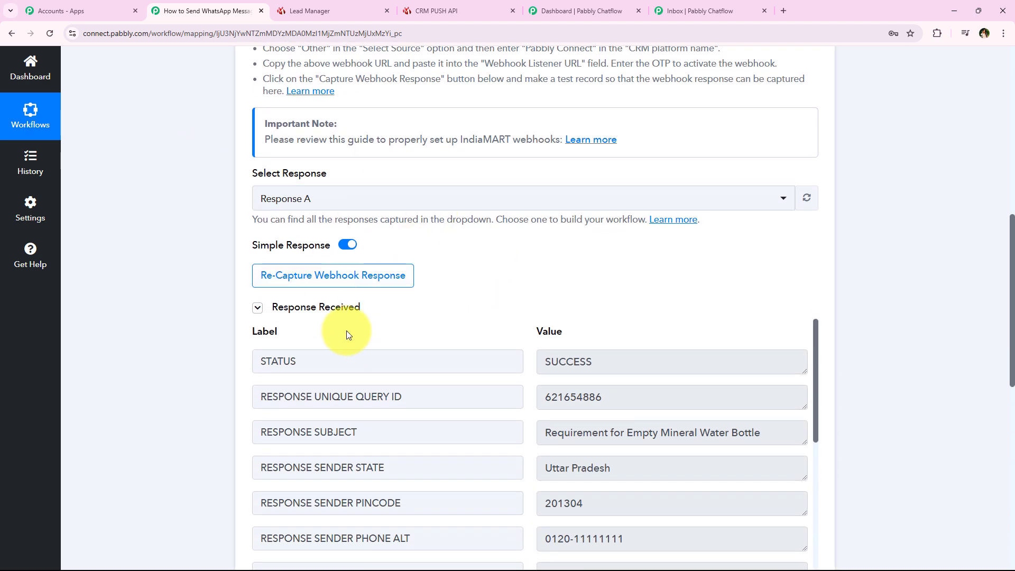
scroll(210, 137, down, 1)
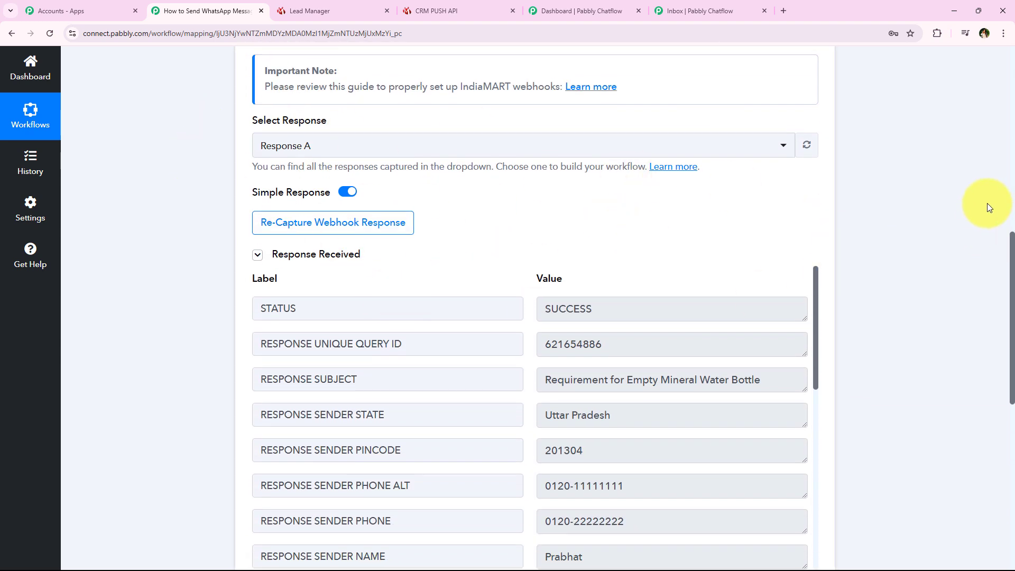
scroll(882, 328, down, 2)
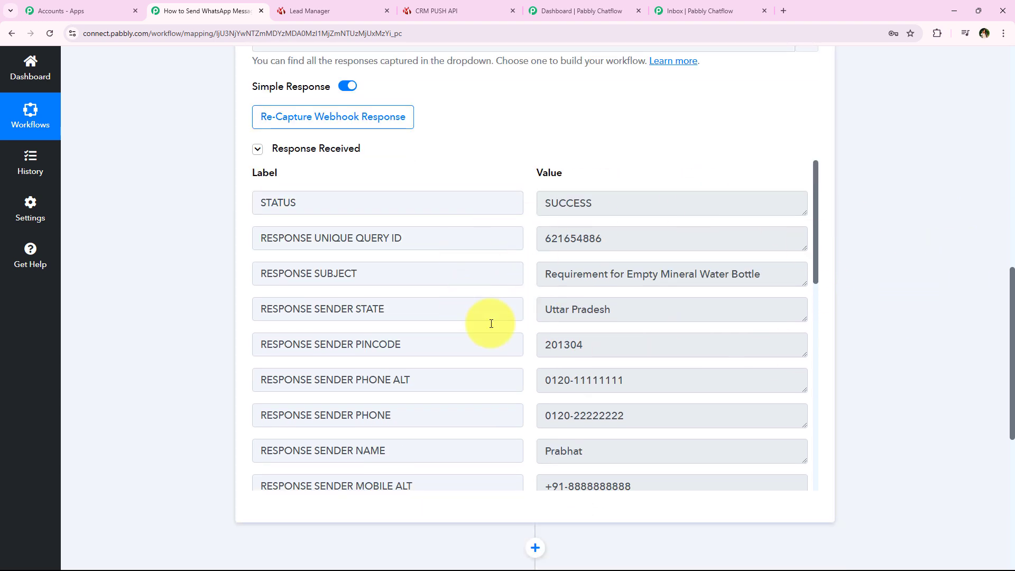
drag(774, 272, 543, 274)
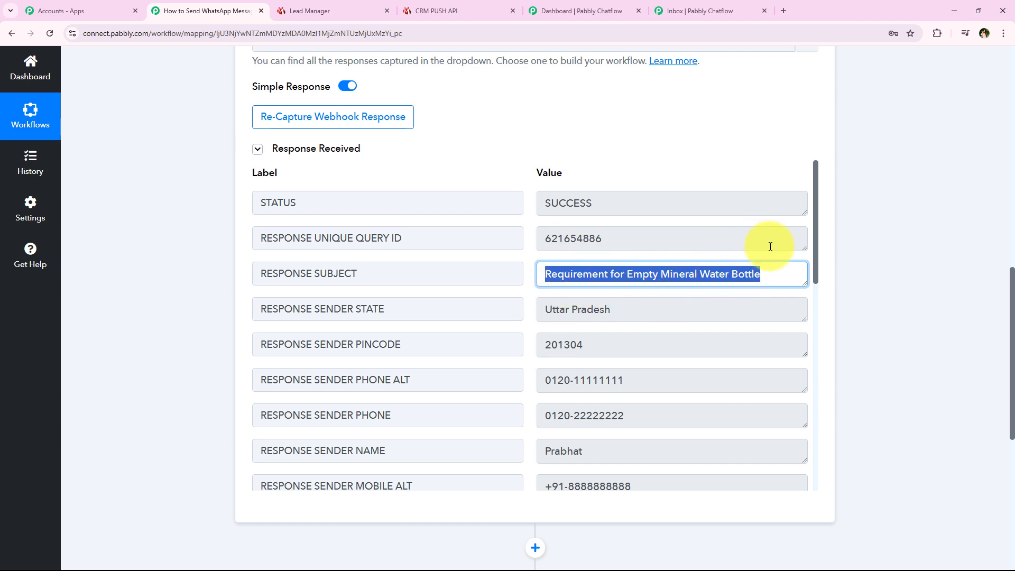
drag(613, 310, 530, 332)
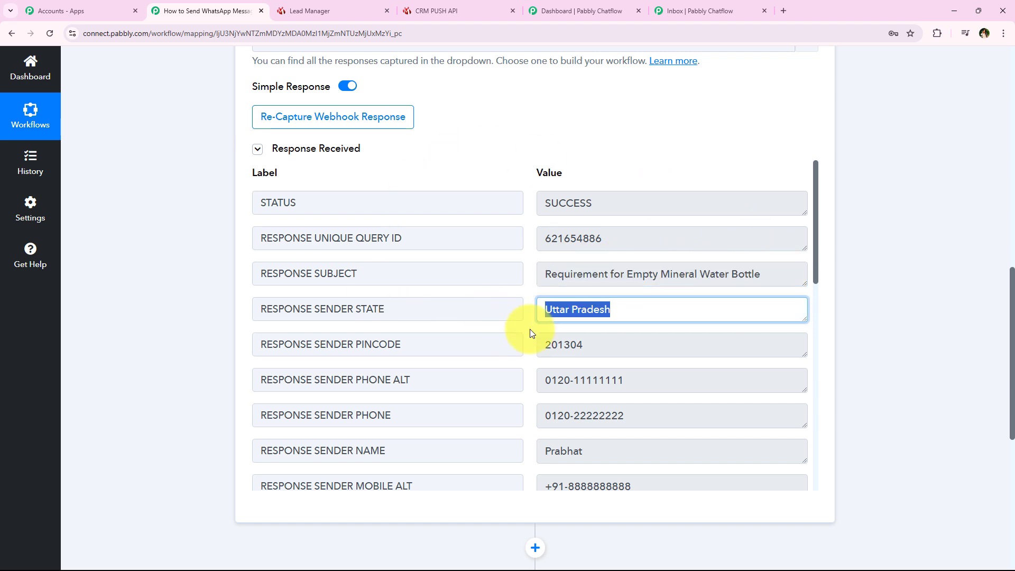
drag(602, 344, 625, 415)
drag(708, 416, 370, 414)
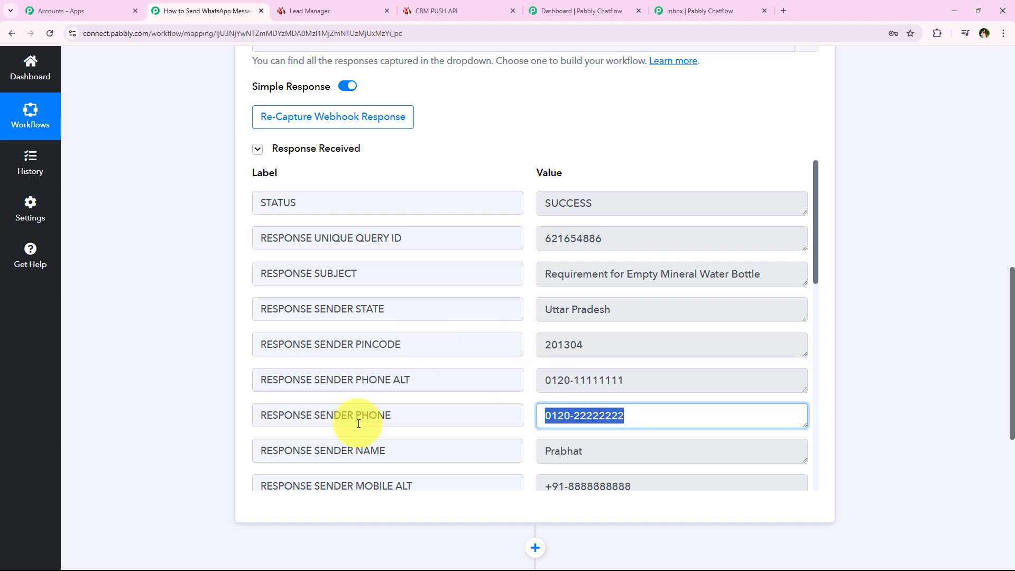
drag(785, 369, 403, 366)
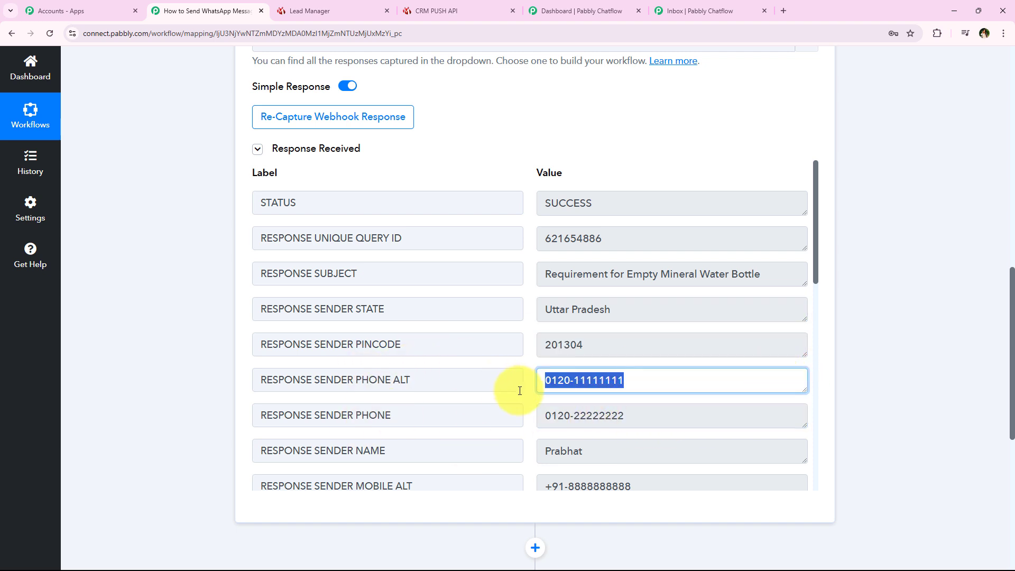
scroll(519, 389, down, 1)
drag(641, 401, 437, 403)
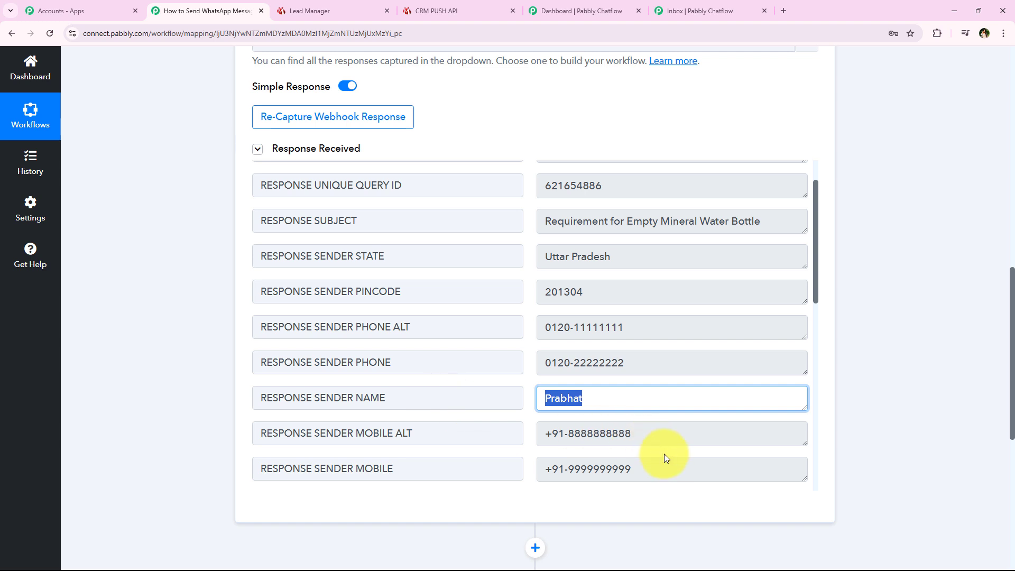
drag(682, 473, 473, 478)
drag(650, 435, 469, 428)
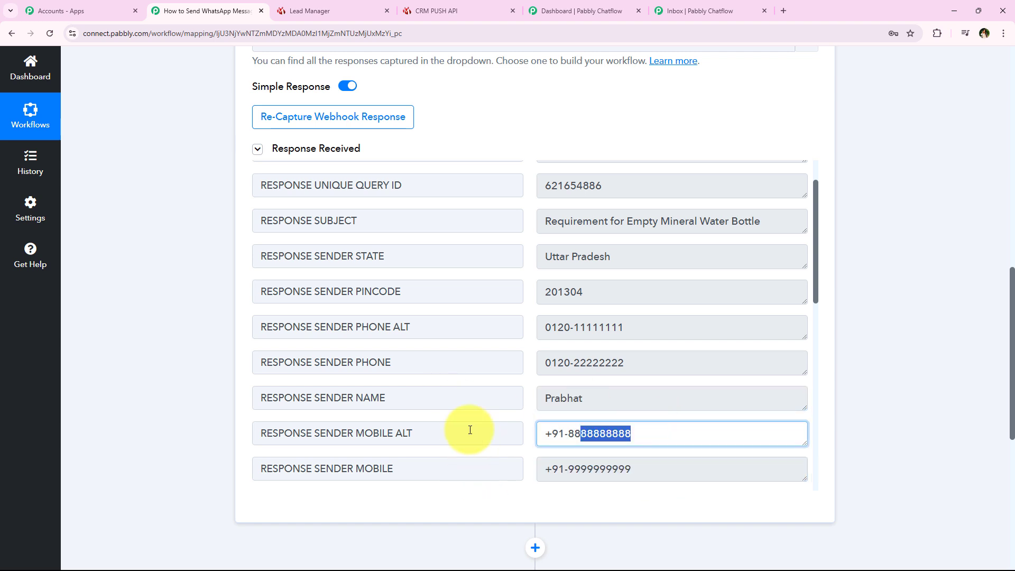
- Check the sender company name, then enlarge the Query Message box to read the full enquiry
scroll(507, 283, down, 6)
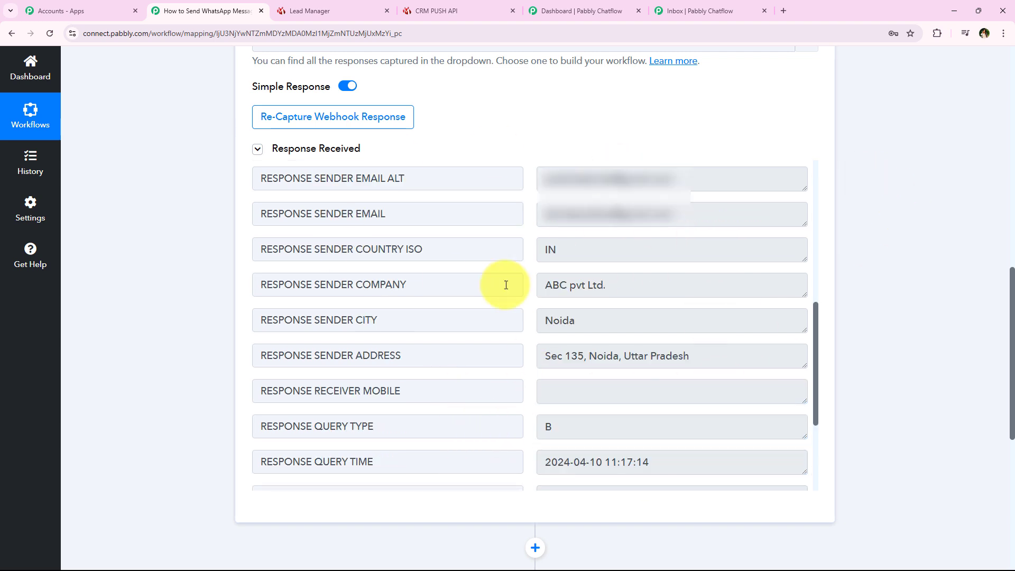
drag(703, 218, 399, 219)
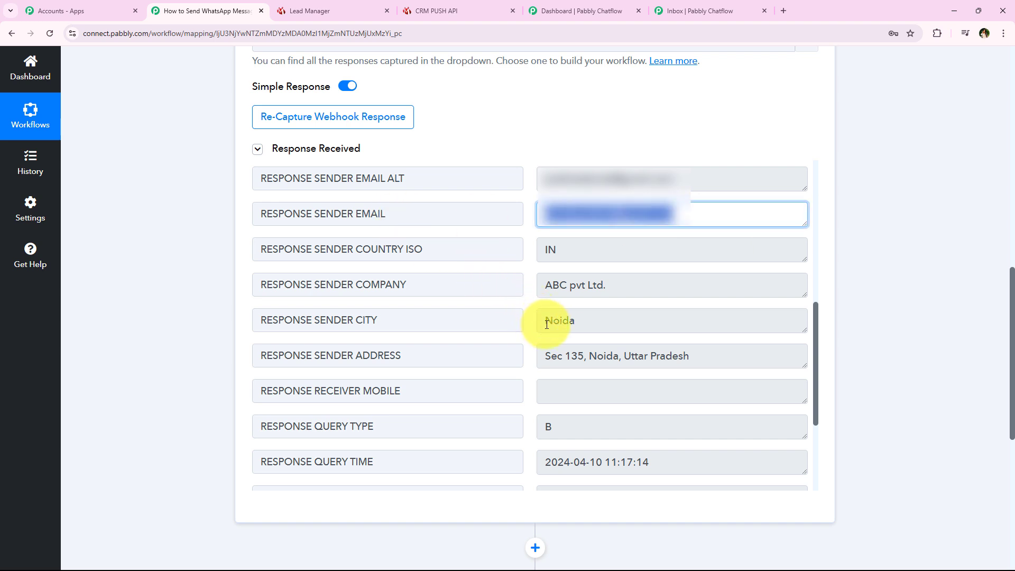
drag(708, 285, 351, 288)
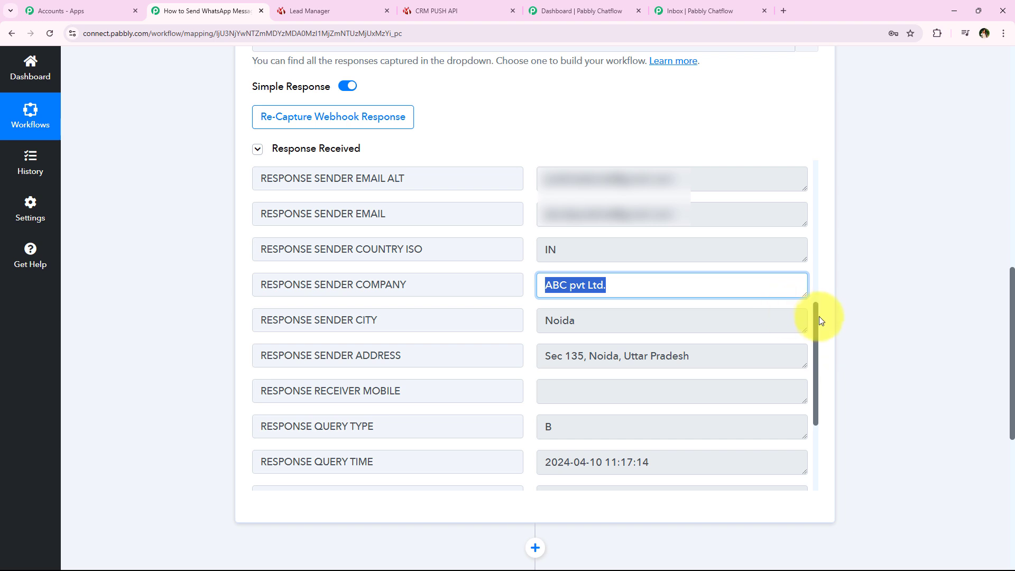
drag(817, 321, 808, 410)
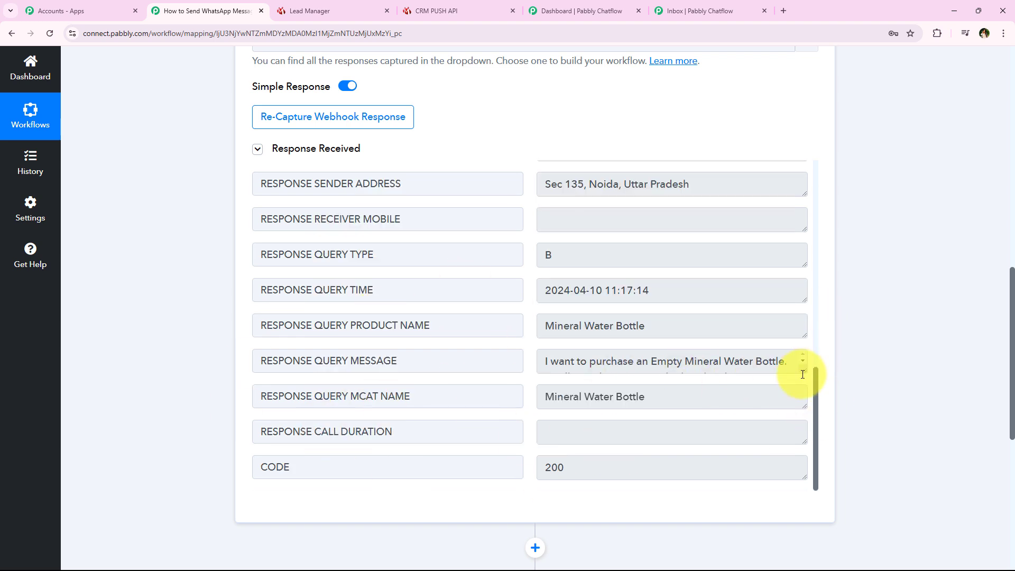
drag(805, 370, 797, 439)
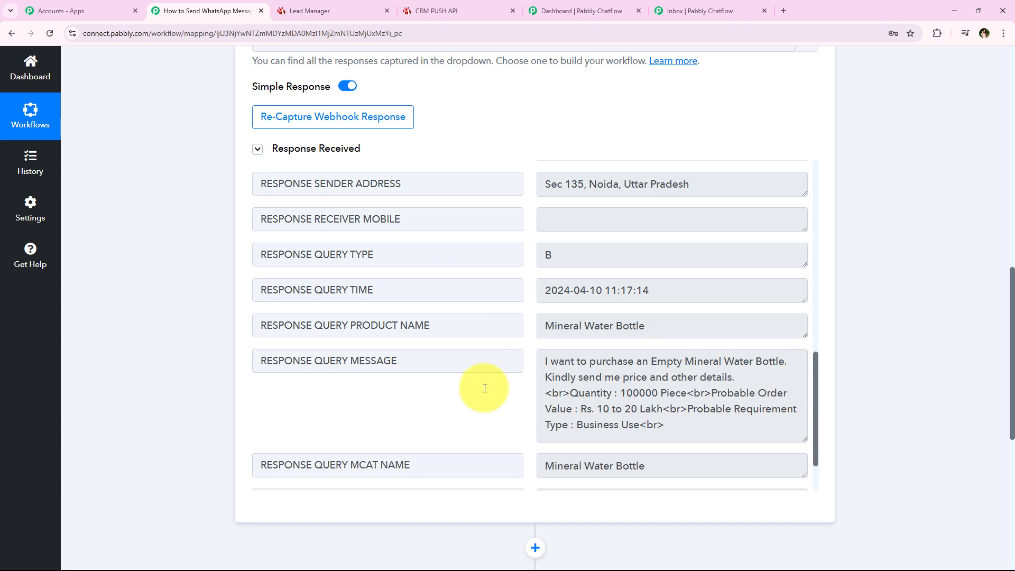
drag(545, 361, 785, 371)
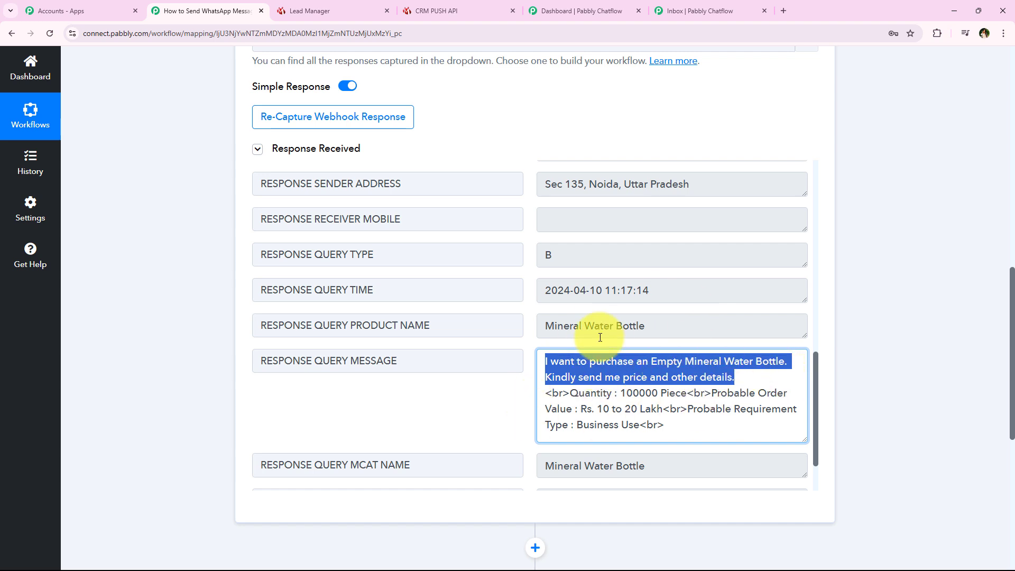
click(766, 403)
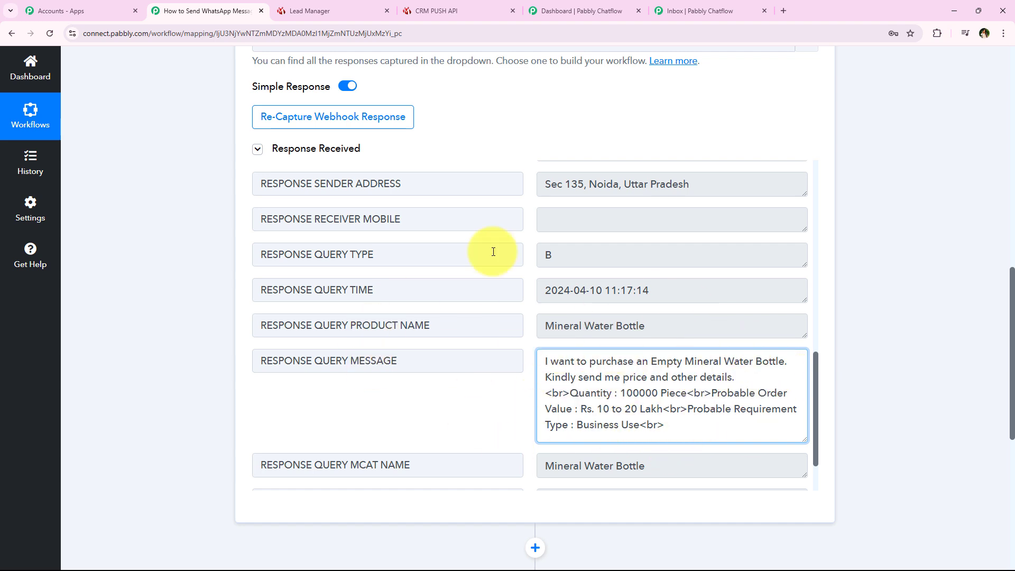
scroll(317, 465, down, 2)
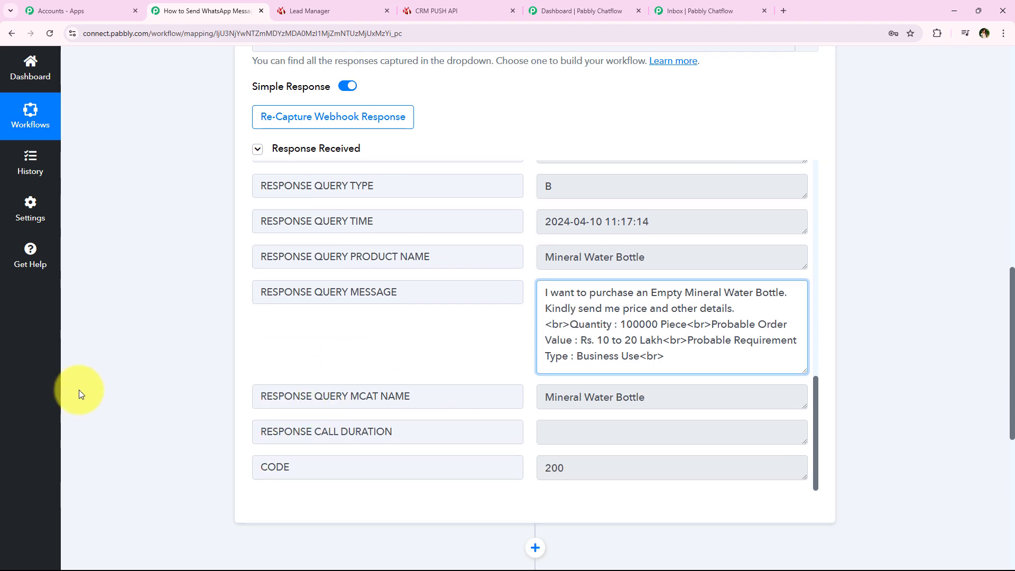
scroll(118, 291, up, 15)
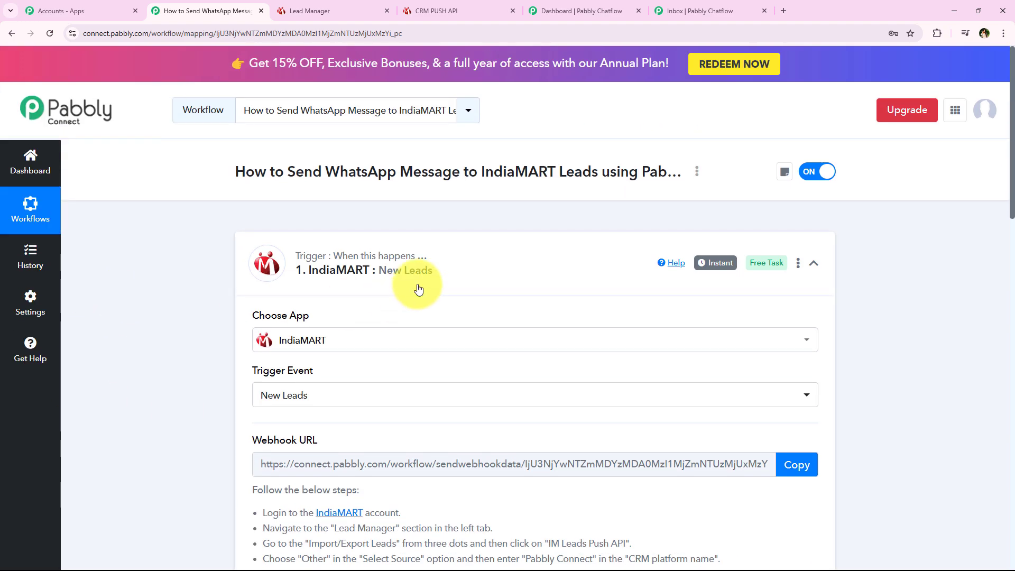
- Collapse the IndiaMART New Leads trigger card to show the empty action step below
click(419, 288)
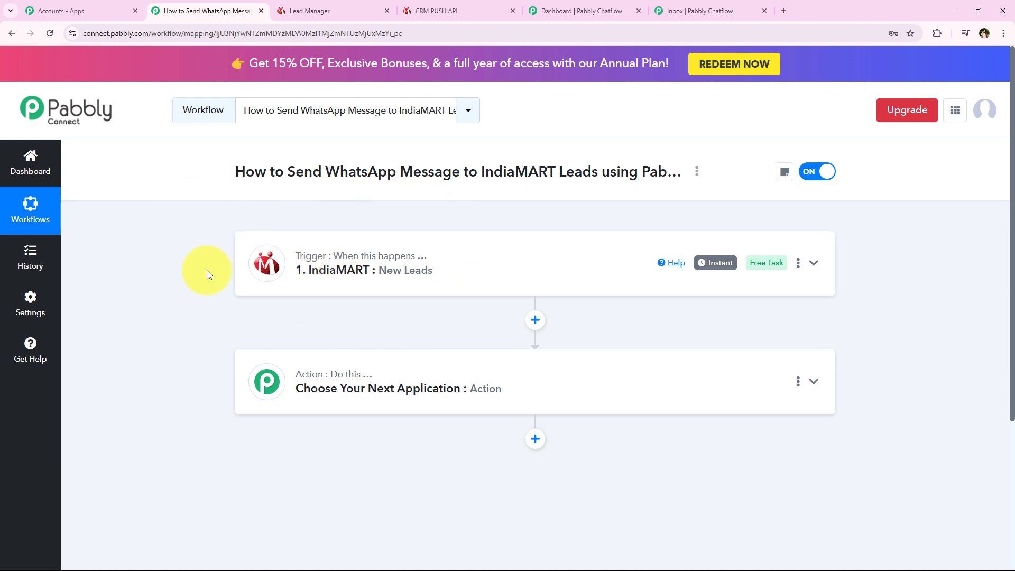
drag(286, 178, 661, 178)
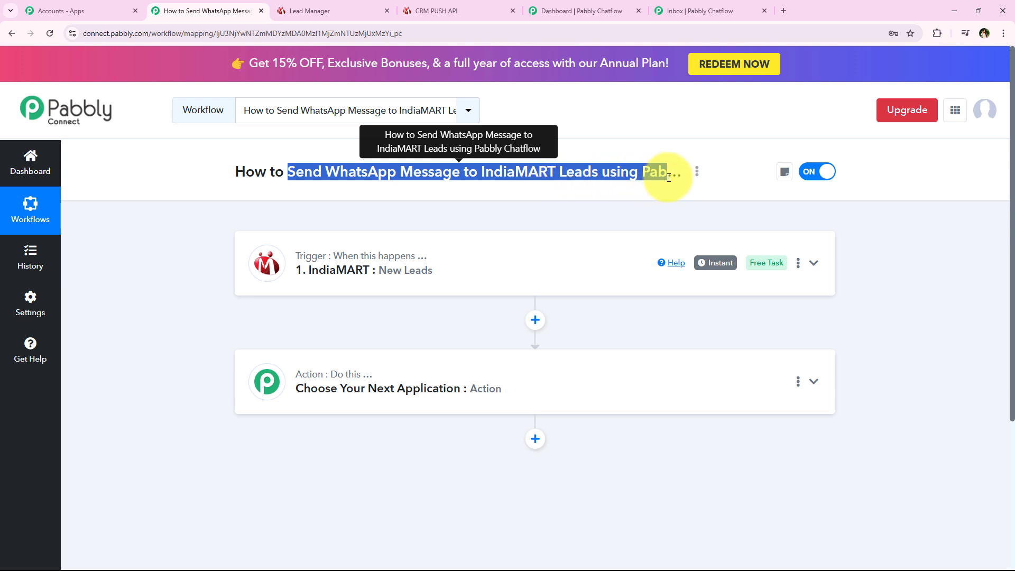
- Open the Pabbly Chatflow dashboard, look at the Add WhatsApp Number form, and close it unsaved
click(539, 10)
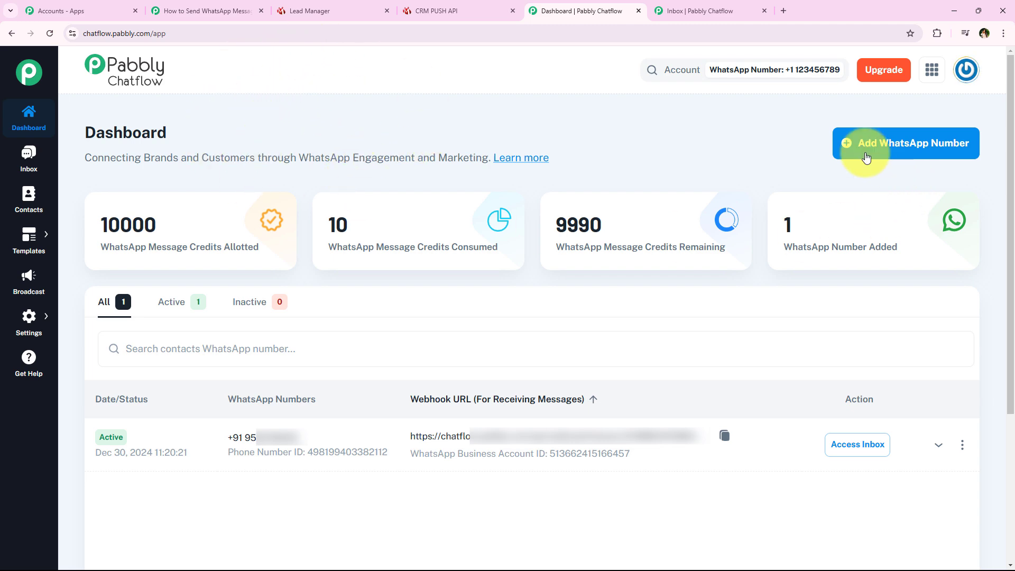
click(904, 155)
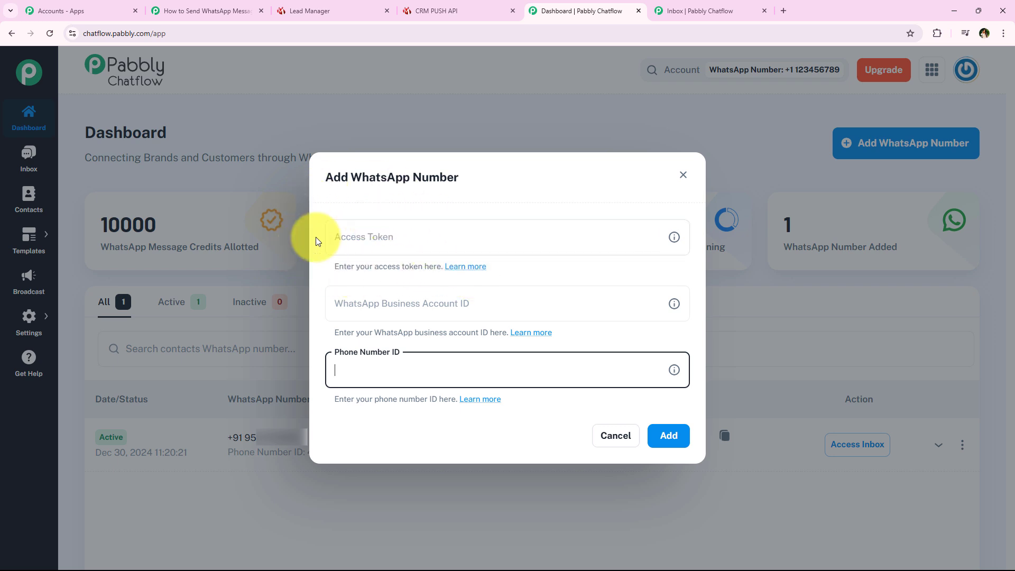
click(311, 309)
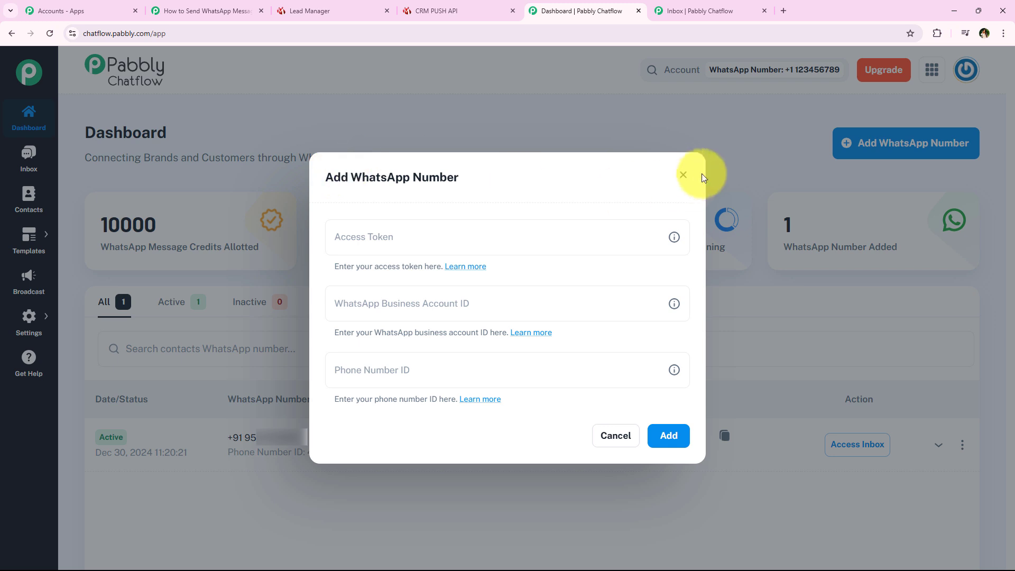
click(682, 175)
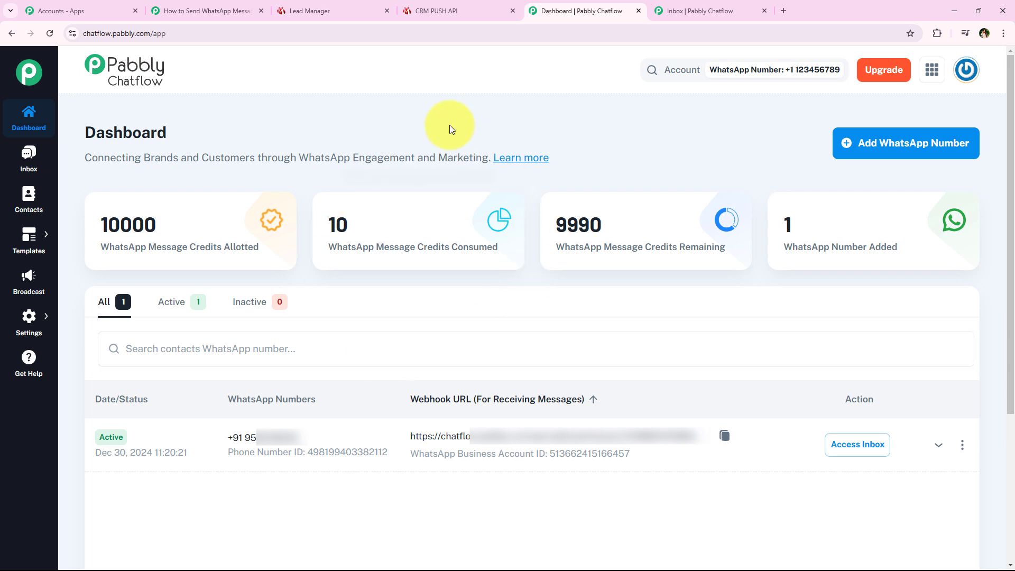
mouse_move(26, 233)
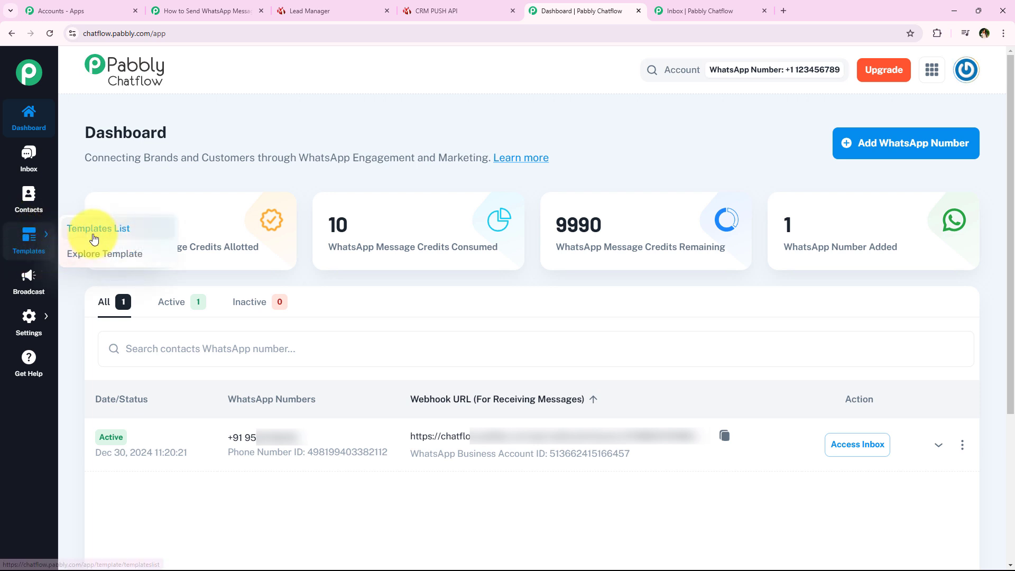
- Start a new message template in the Marketing category
click(147, 237)
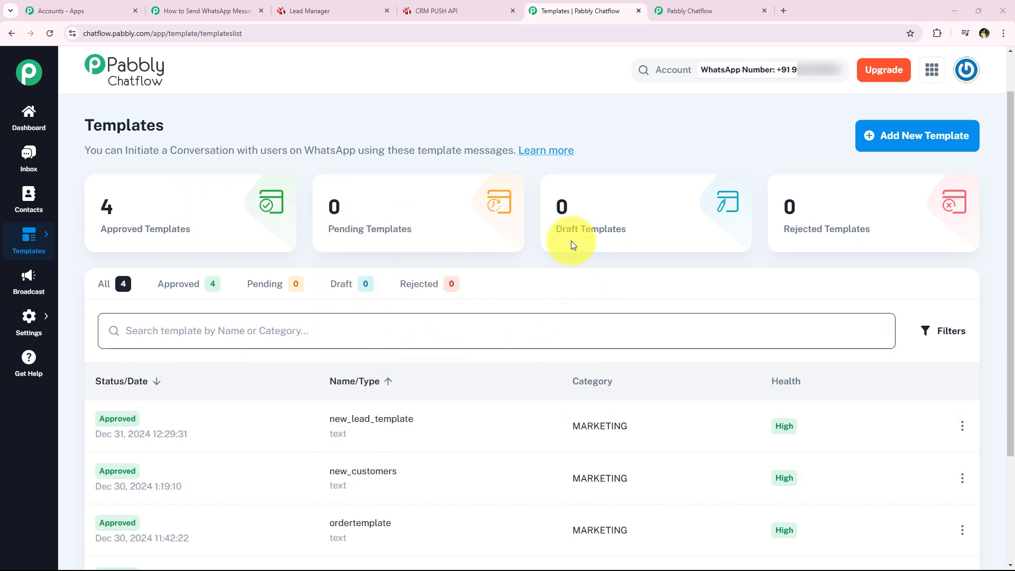
click(933, 137)
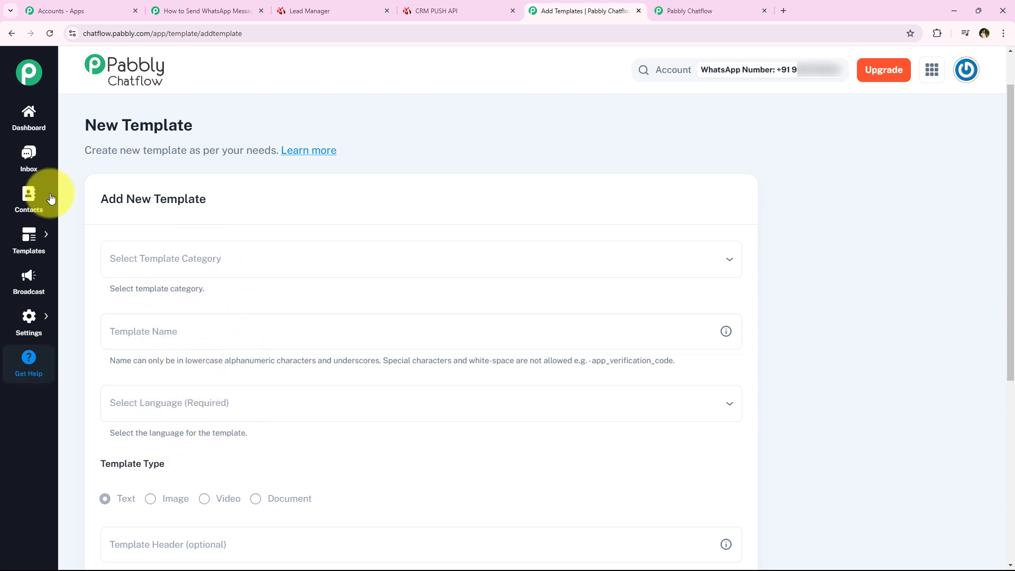
click(185, 261)
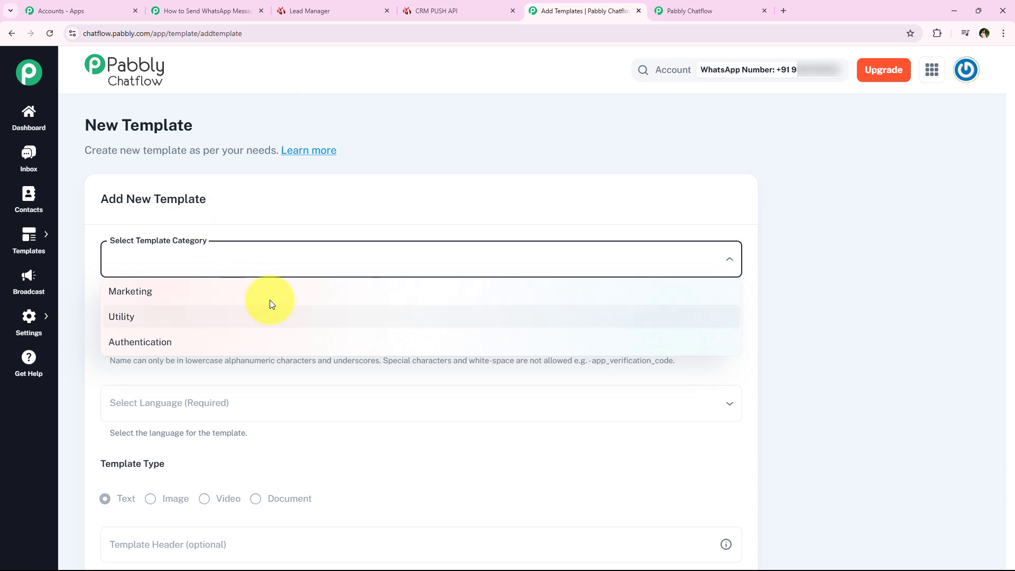
click(244, 298)
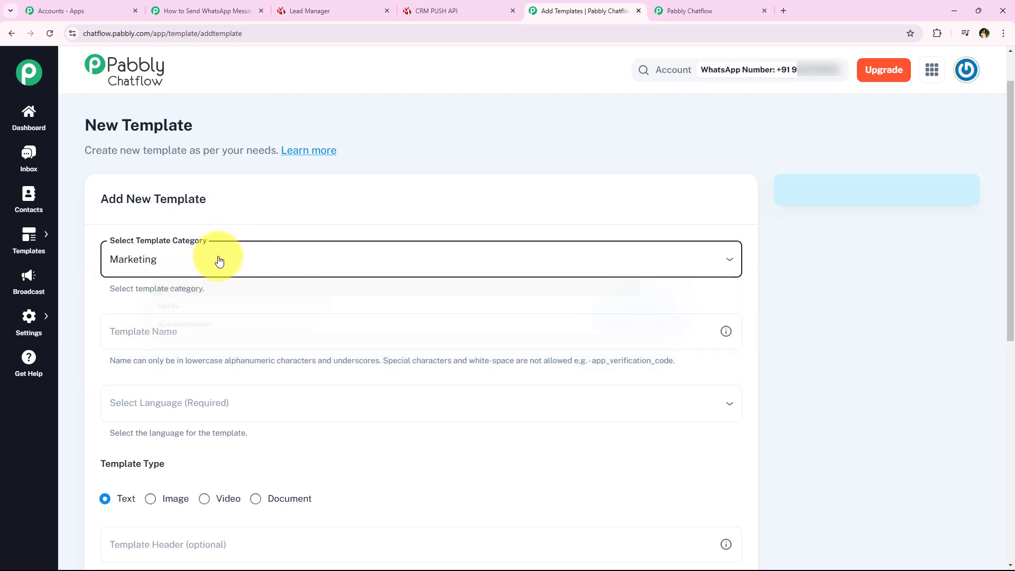
click(214, 261)
click(241, 231)
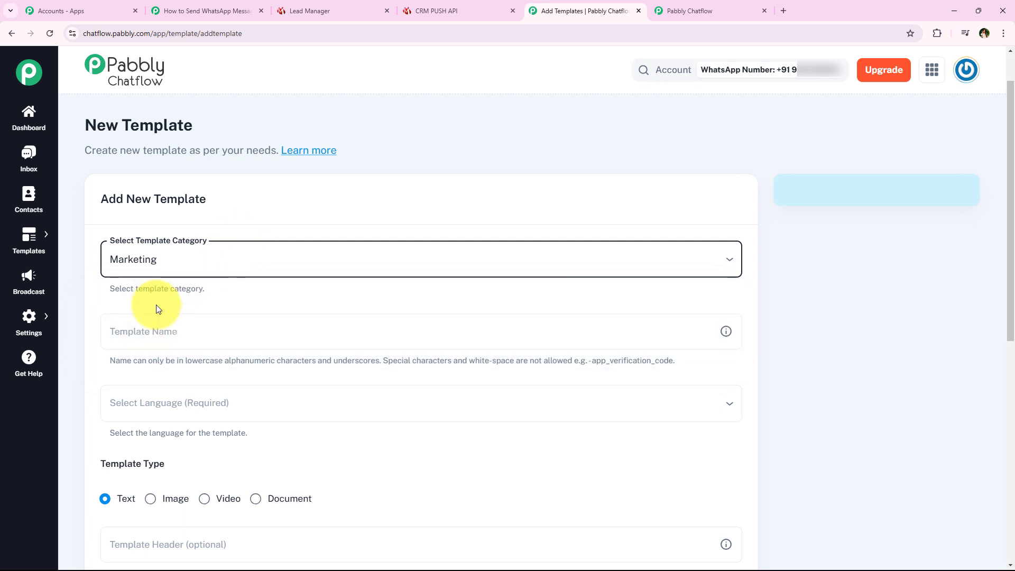
- Enter indiamart_leads as the template name, following the naming rules
scroll(151, 338, down, 1)
click(265, 280)
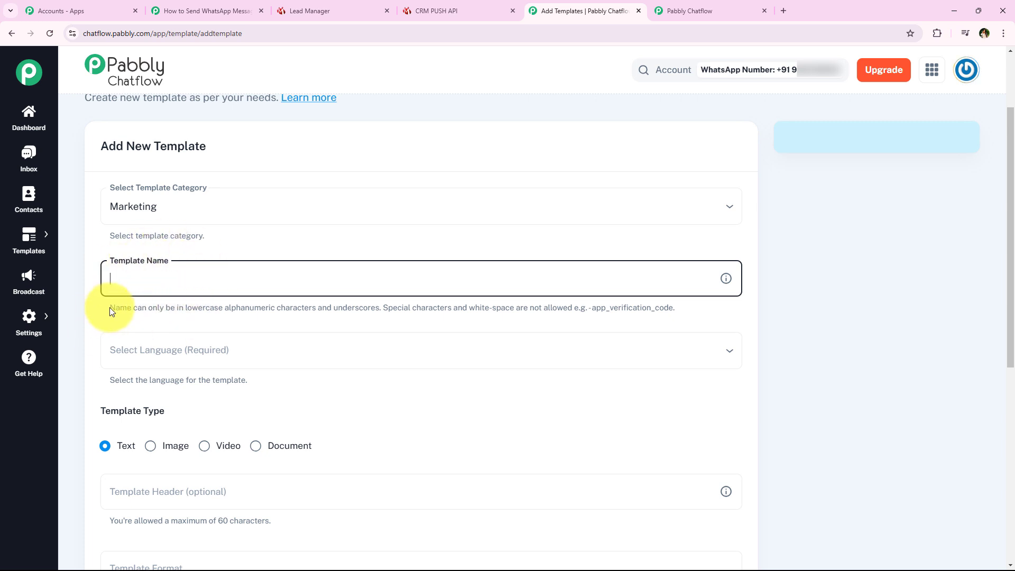
drag(109, 307, 381, 308)
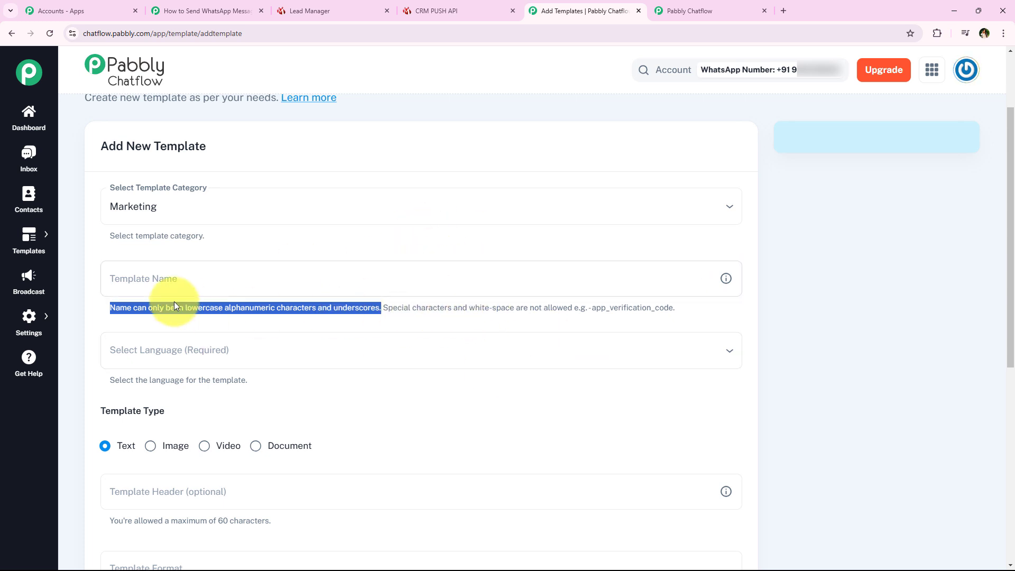
click(90, 280)
click(154, 270)
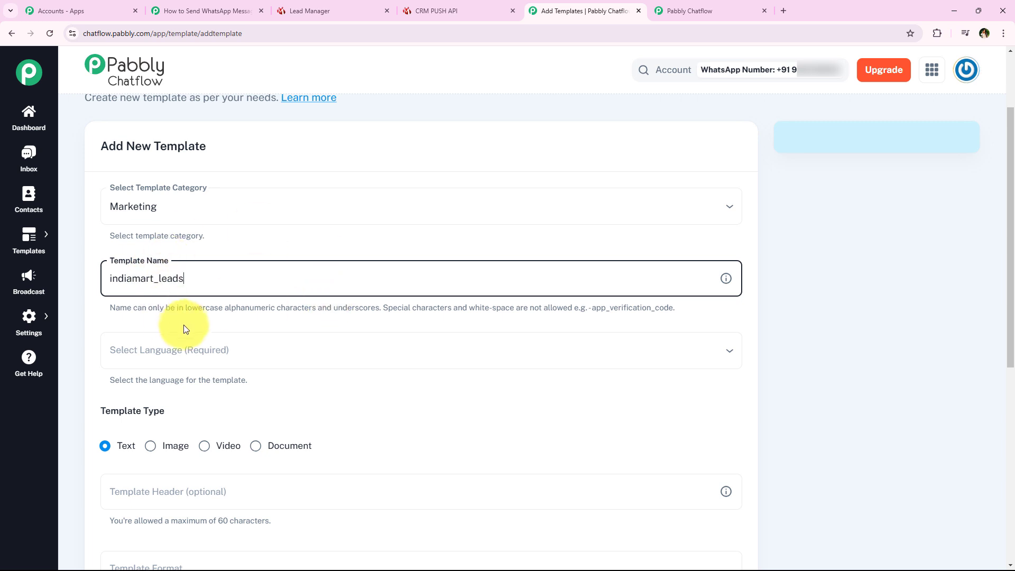
scroll(186, 321, down, 1)
- Set the template language to English (UK)
click(227, 314)
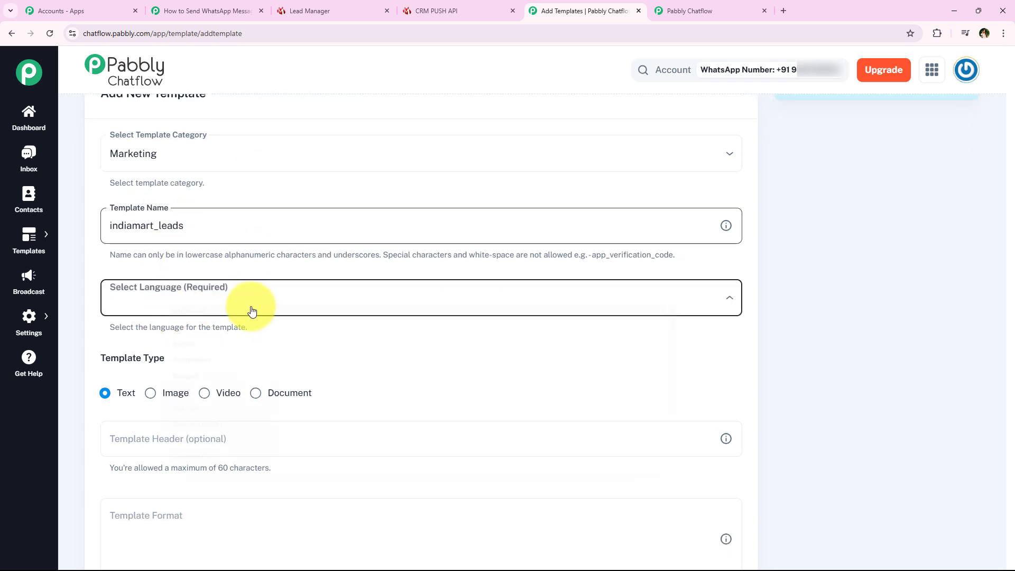
key(e)
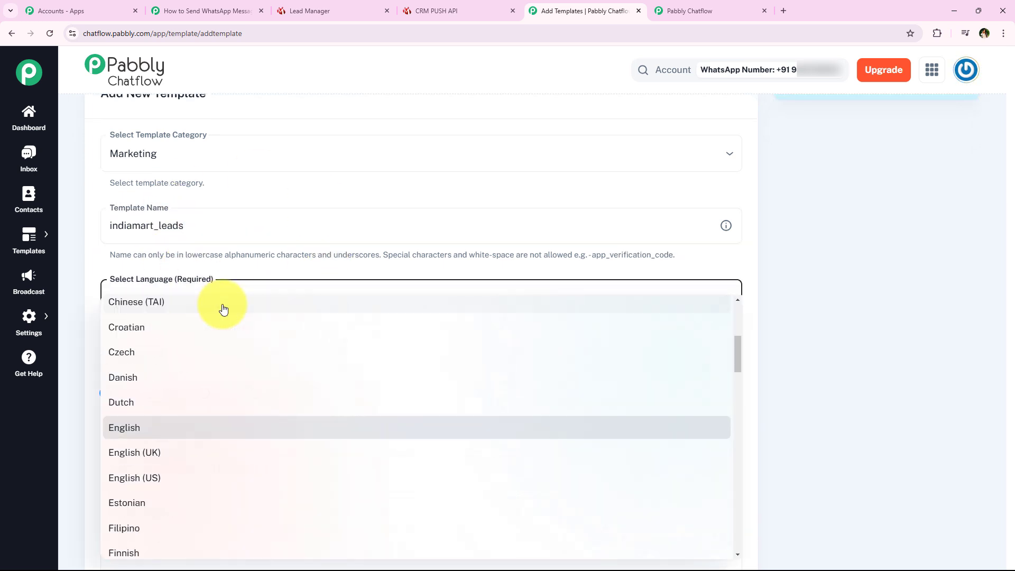
key(n)
key(l)
key(i)
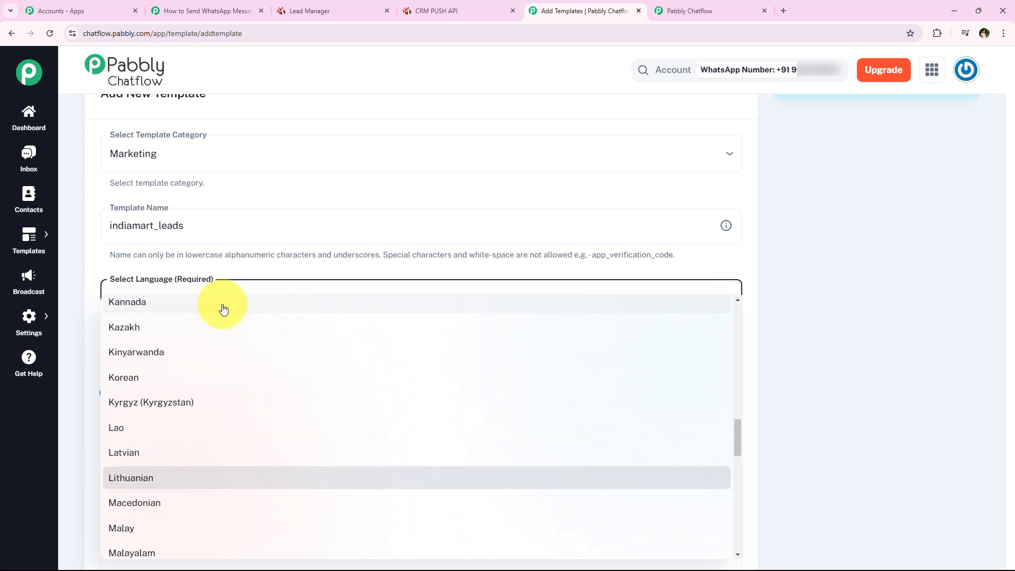
key(h)
click(215, 288)
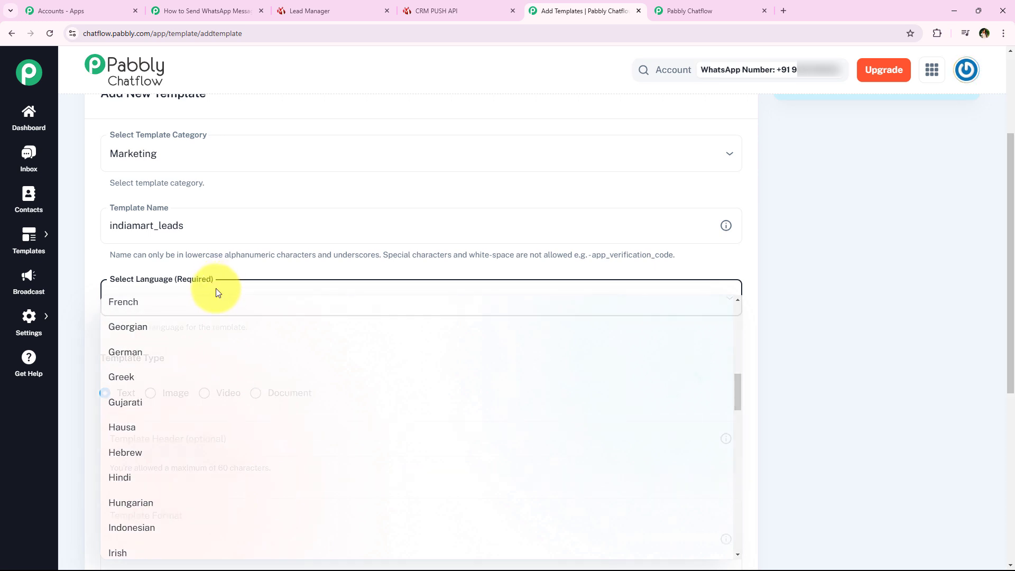
click(177, 297)
key(e)
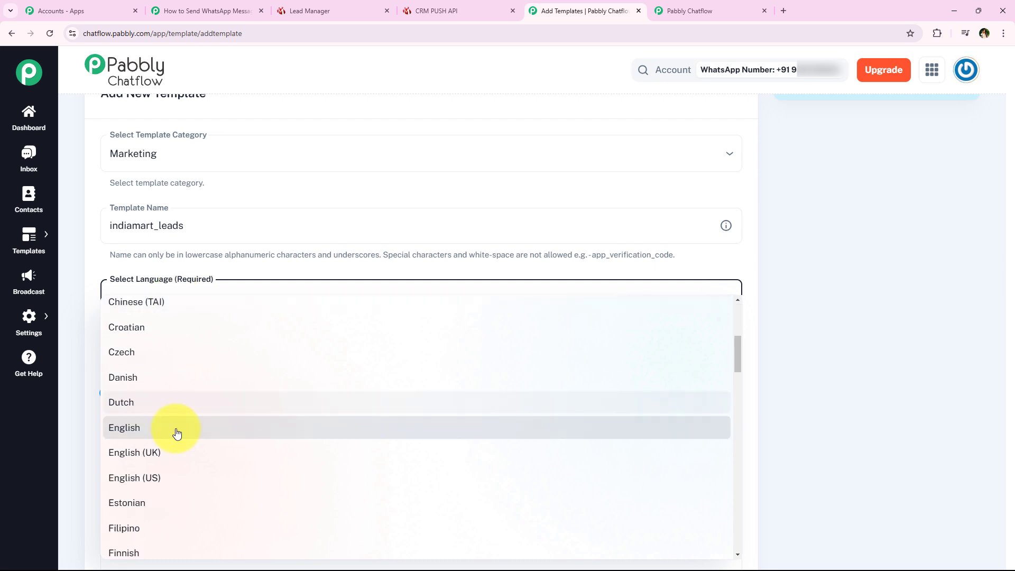
click(153, 451)
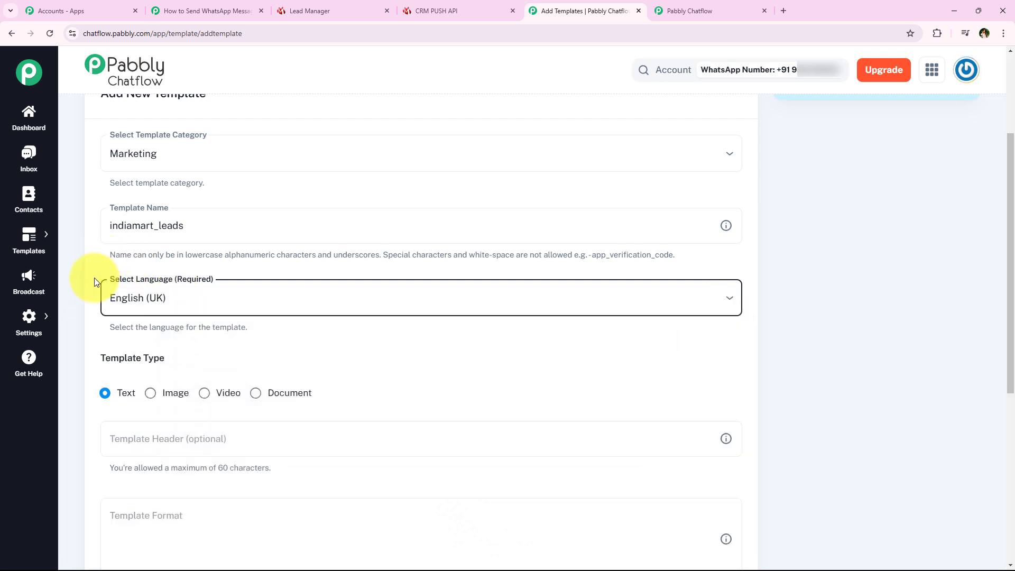
scroll(94, 281, down, 2)
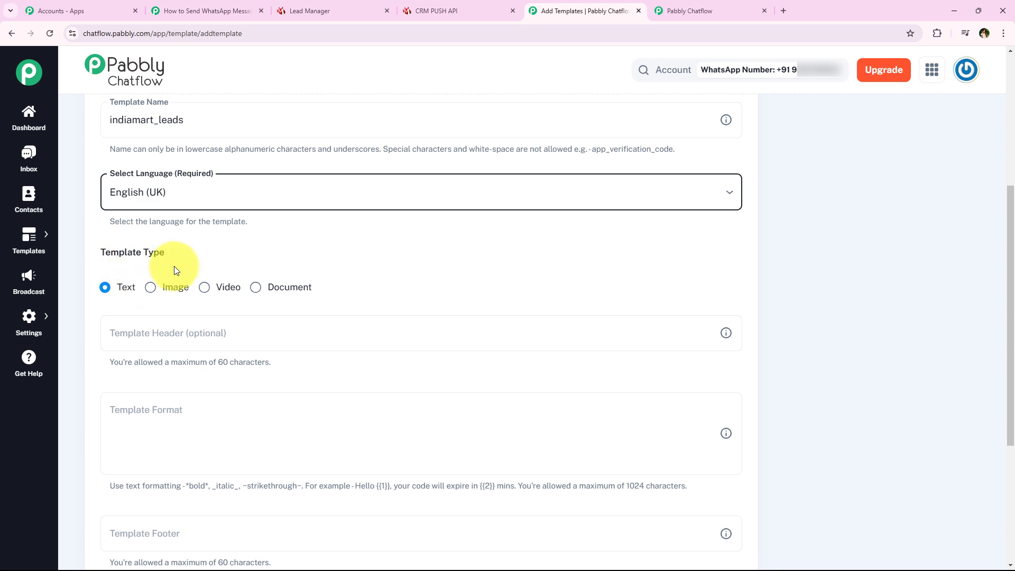
- Paste the prepared IndiaMART welcome message with its {{Lead Name}} greeting into the template body
scroll(259, 277, down, 1)
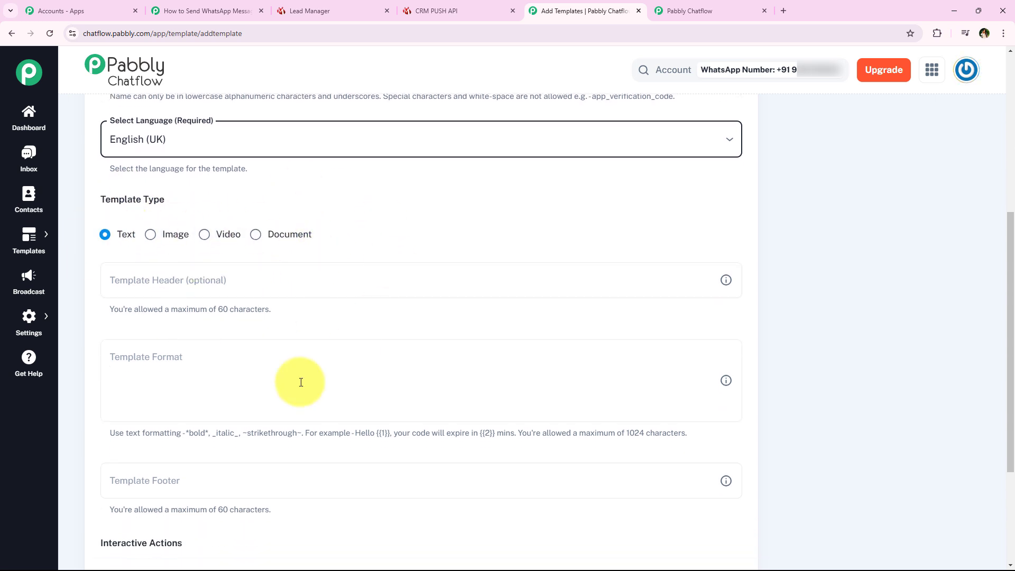
click(105, 236)
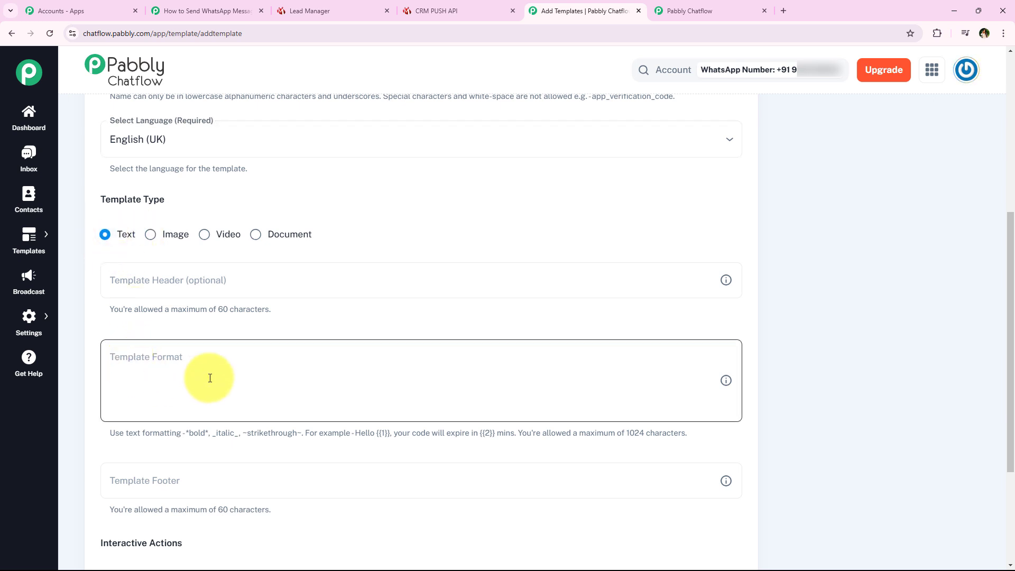
click(177, 280)
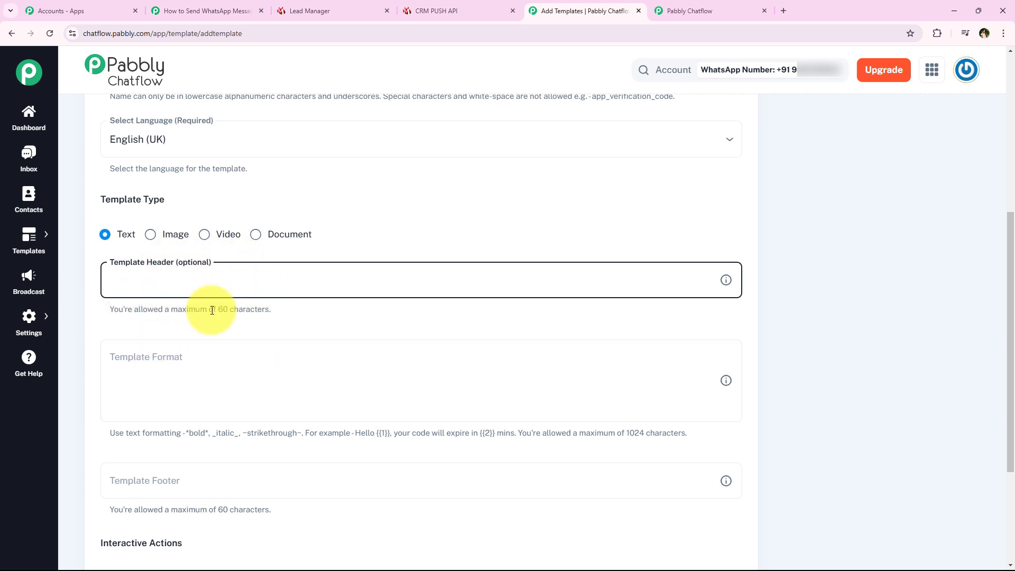
click(180, 264)
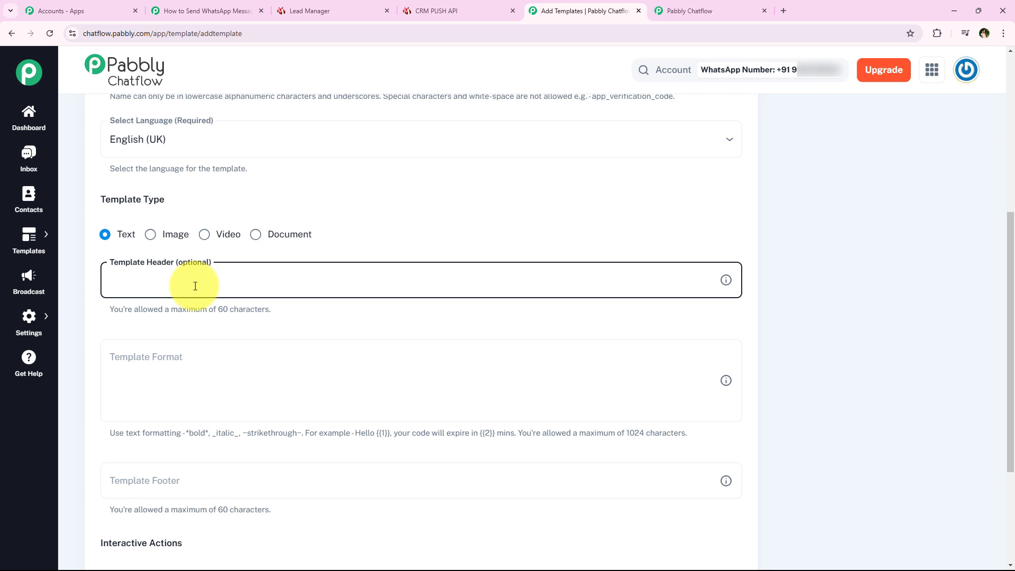
scroll(195, 286, down, 3)
click(141, 208)
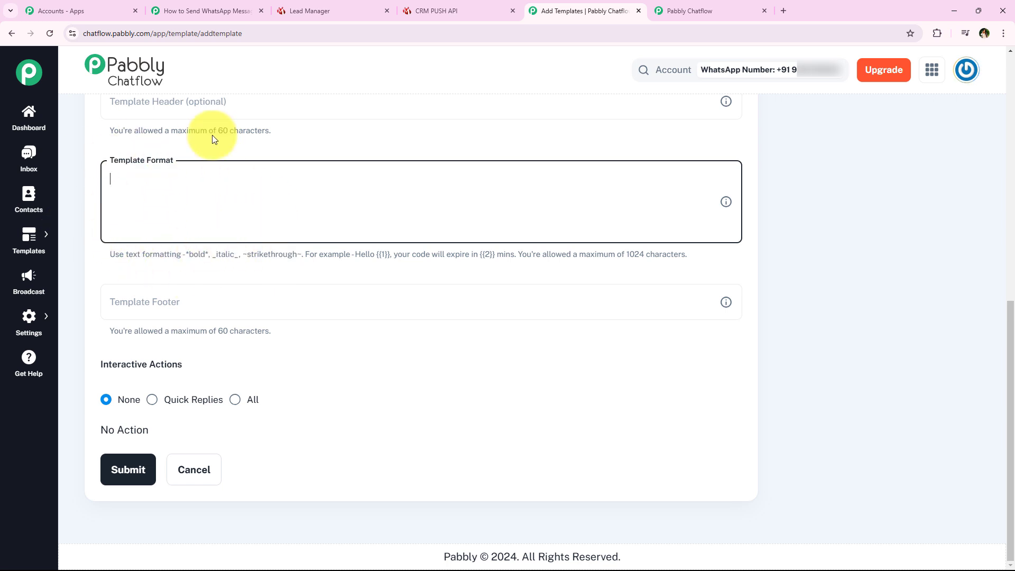
right_click(172, 185)
click(144, 175)
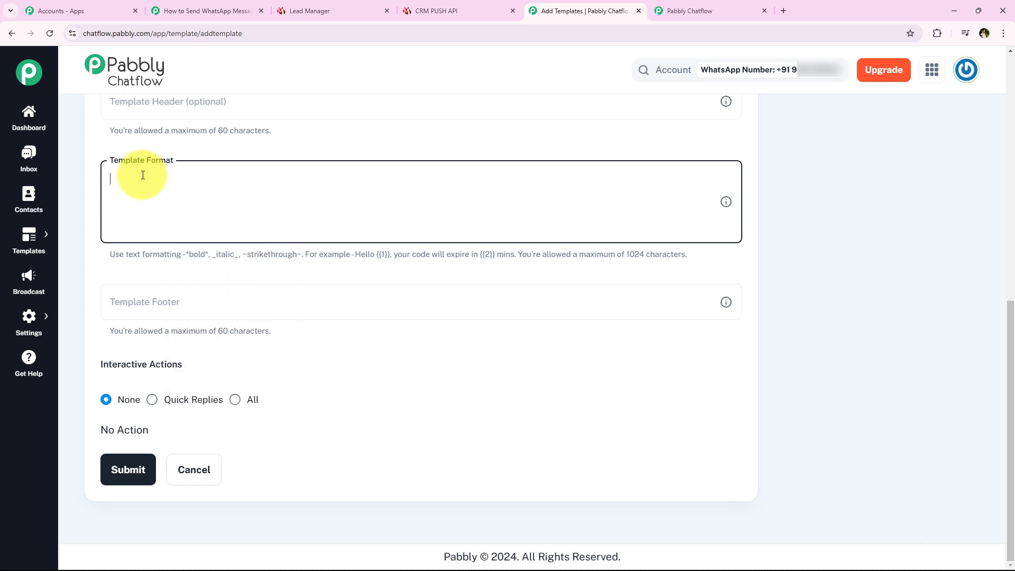
key(ctrl+v)
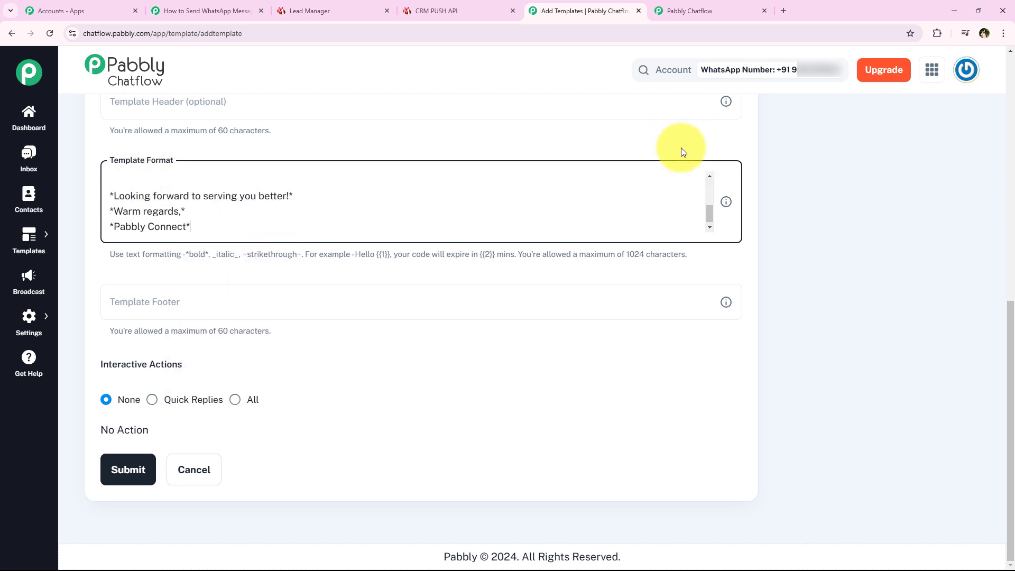
drag(711, 212, 708, 180)
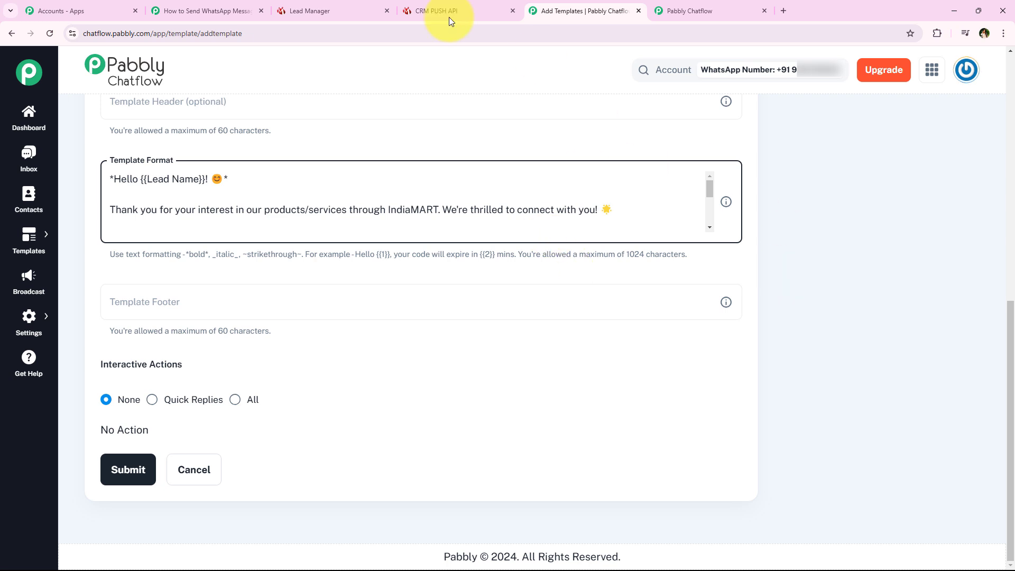
scroll(874, 276, up, 3)
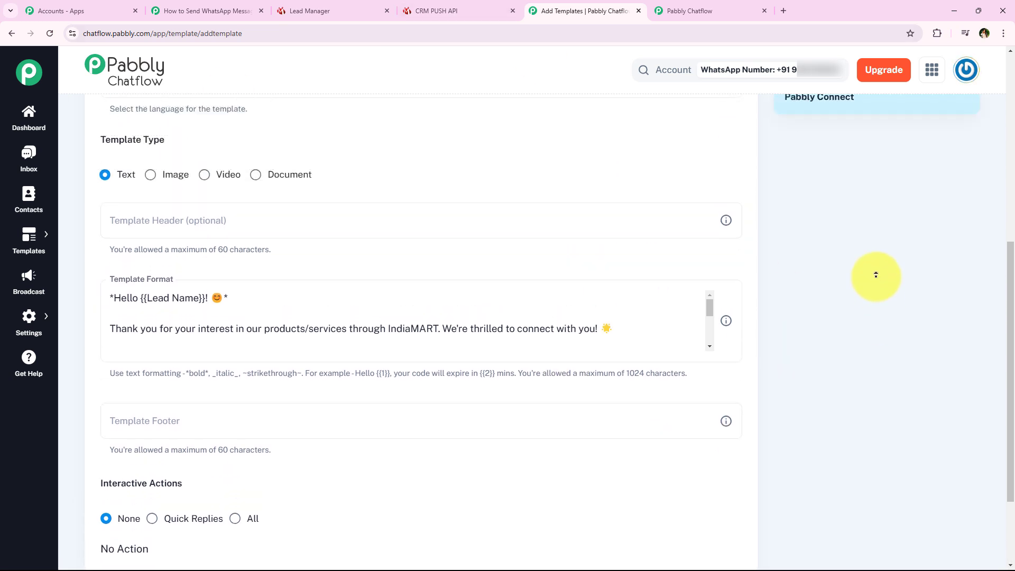
scroll(875, 274, up, 3)
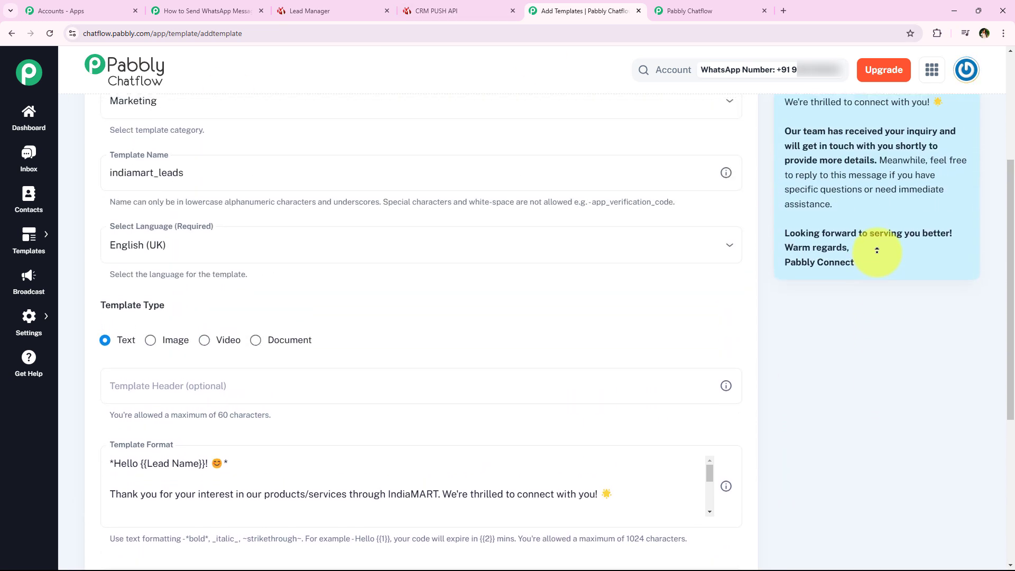
scroll(876, 250, up, 2)
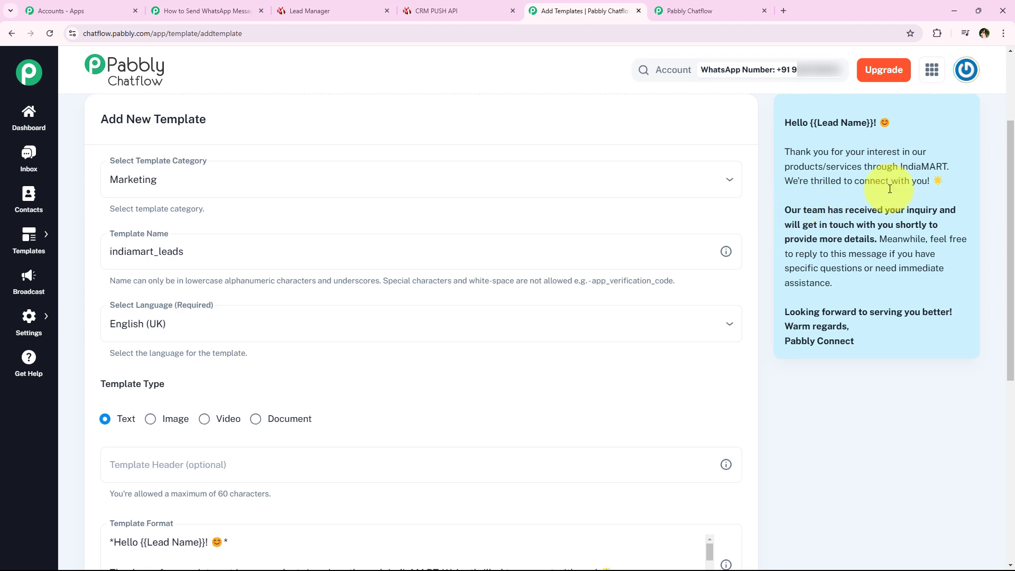
scroll(713, 359, down, 3)
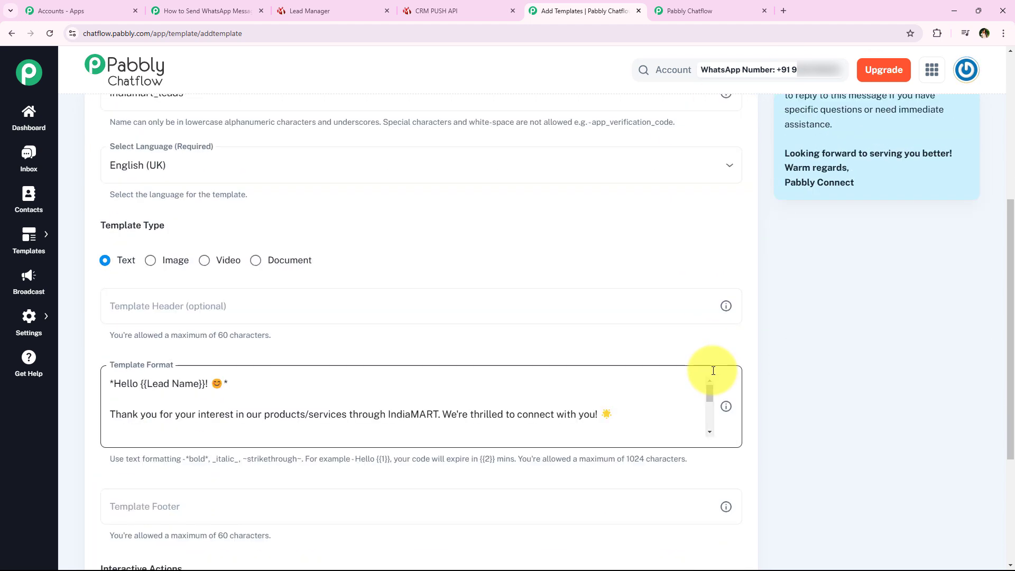
click(240, 389)
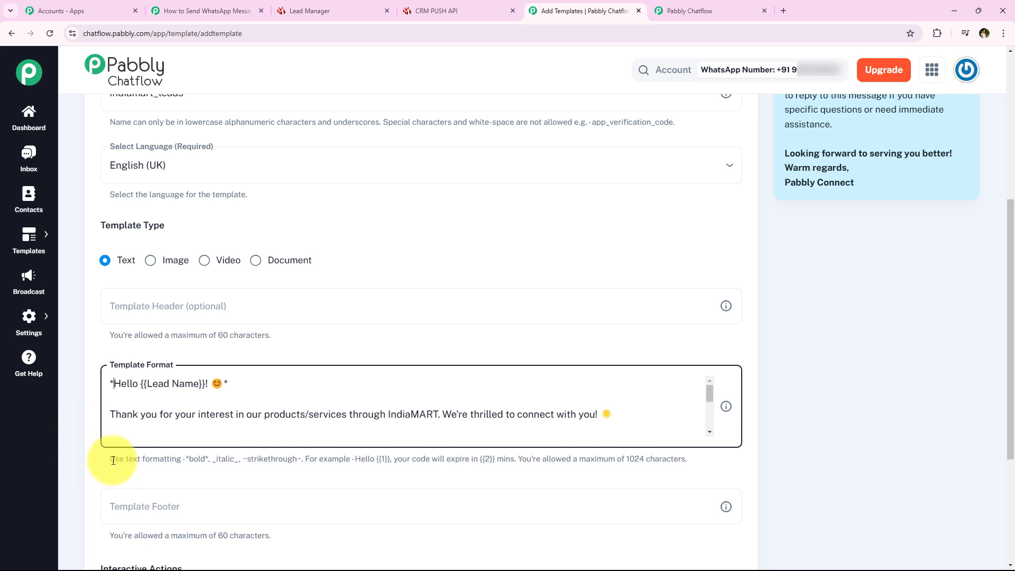
drag(109, 460, 305, 458)
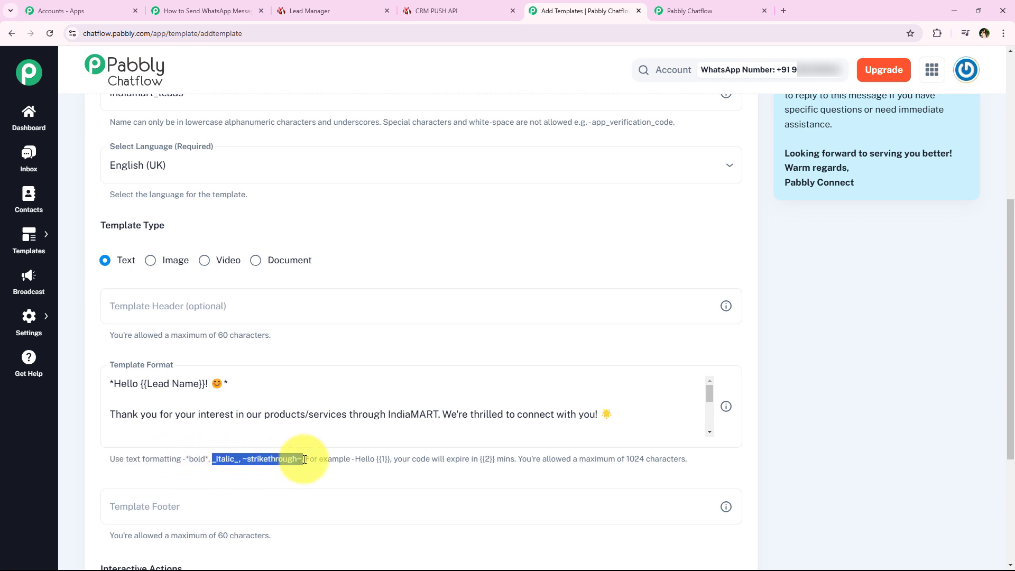
click(178, 401)
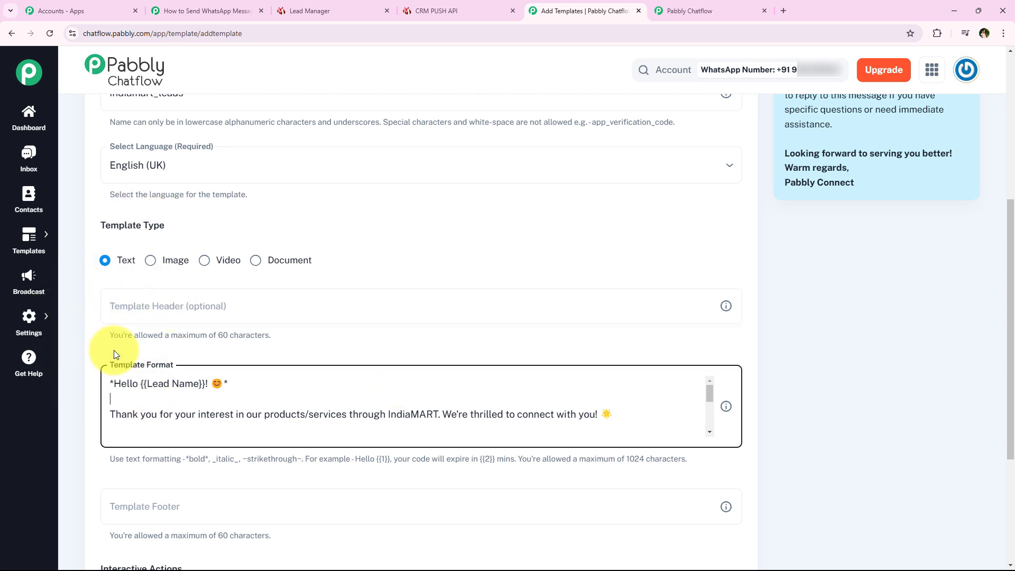
scroll(83, 365, down, 1)
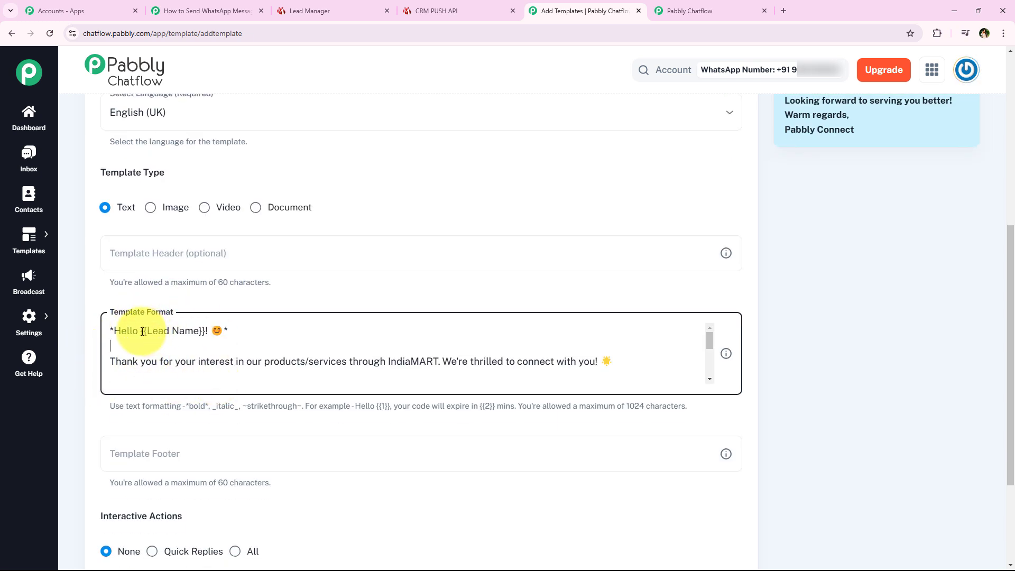
- Replace {{Lead Name}} with the {{1}} variable and give it the sample value Demo Lead
drag(141, 331, 206, 332)
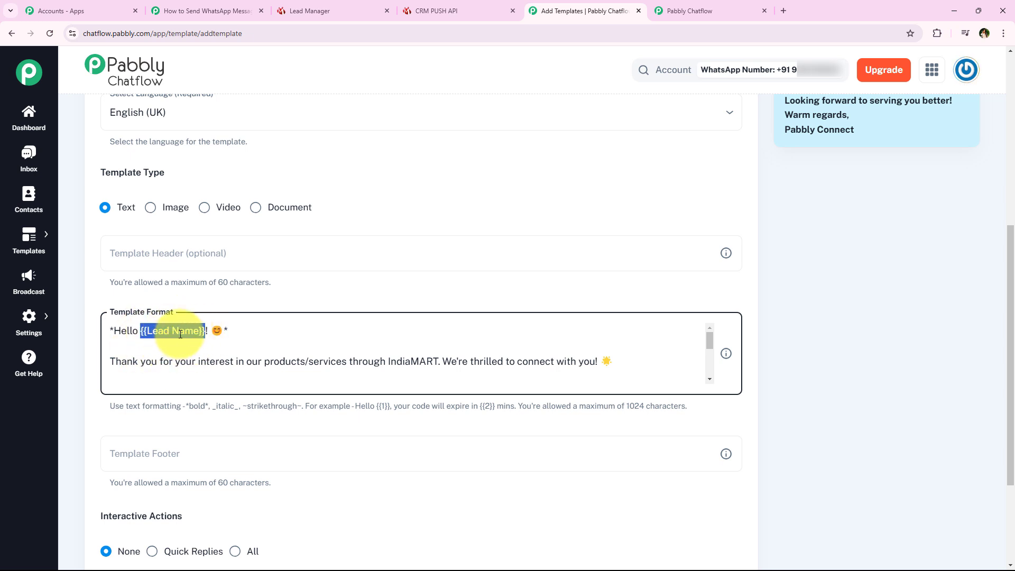
text({{)
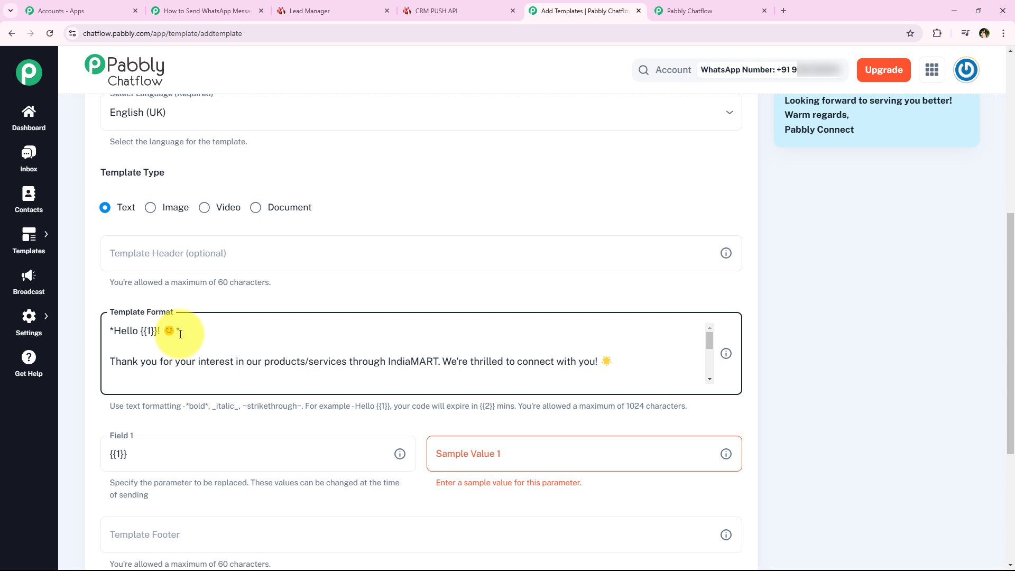
scroll(126, 502, down, 1)
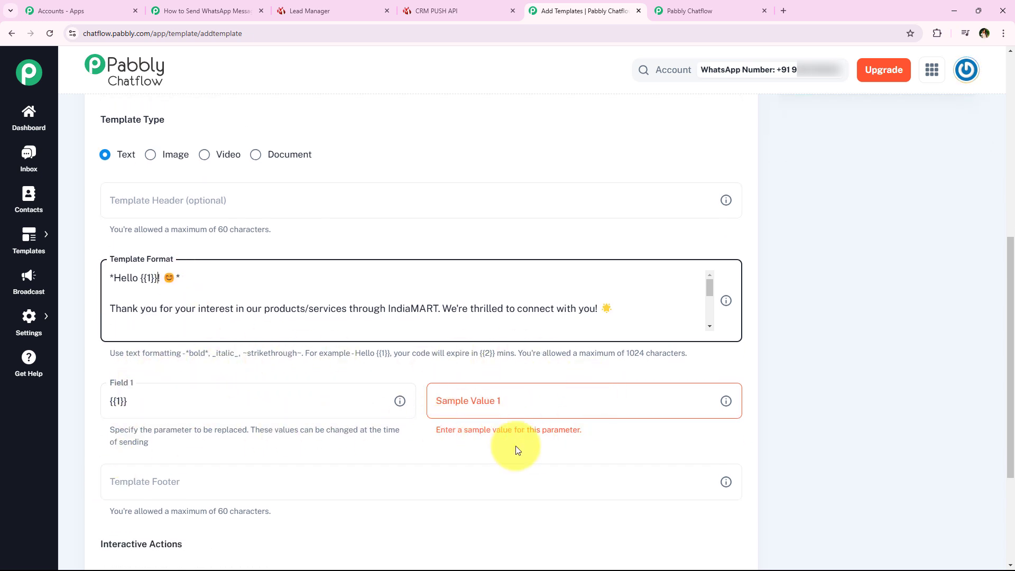
click(483, 402)
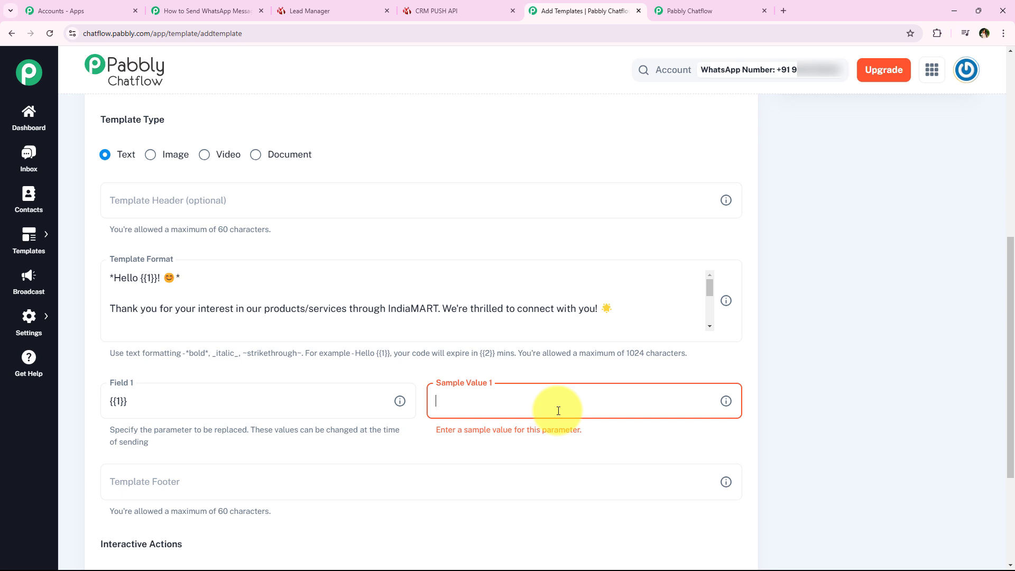
text(Demo Lead)
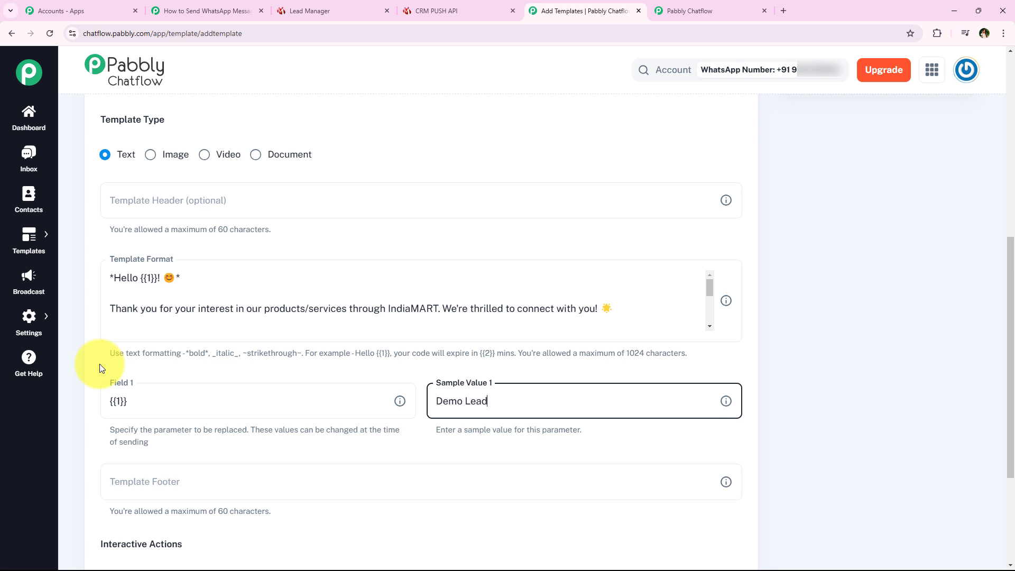
click(797, 362)
- Scroll through the template form to review the Interactive Actions section
scroll(782, 386, up, 2)
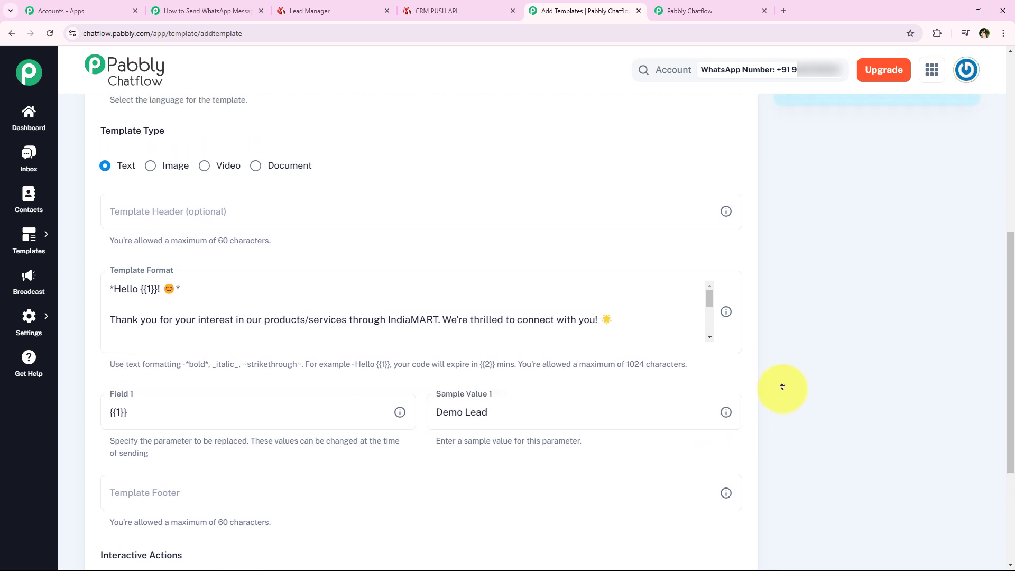
scroll(782, 387, up, 3)
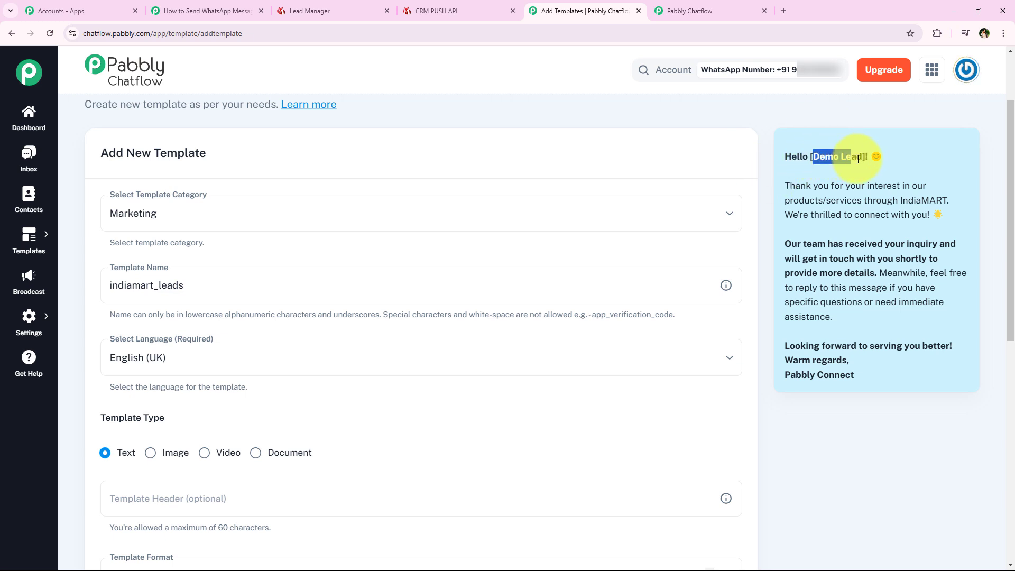
middle_click(762, 212)
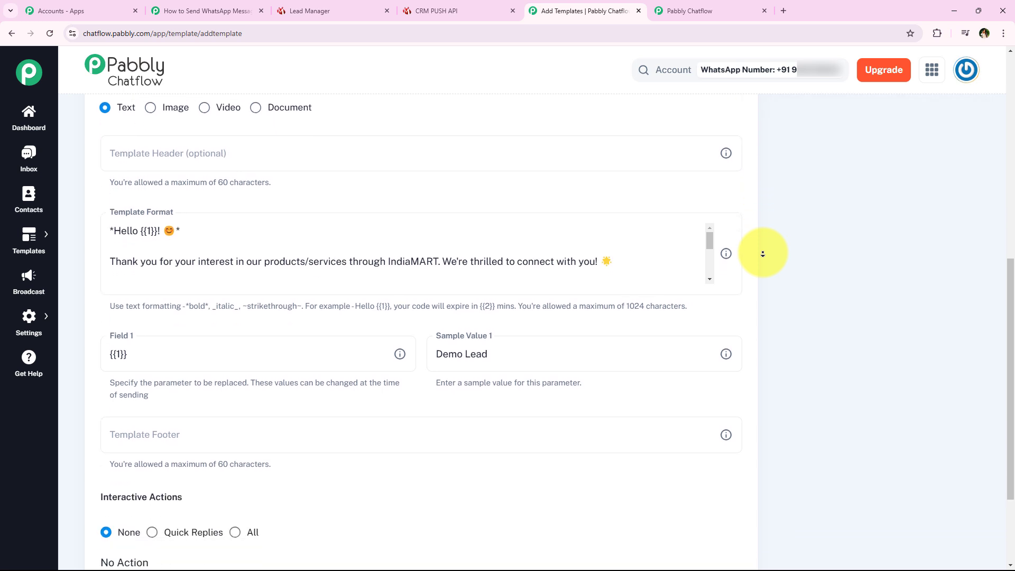
middle_click(762, 253)
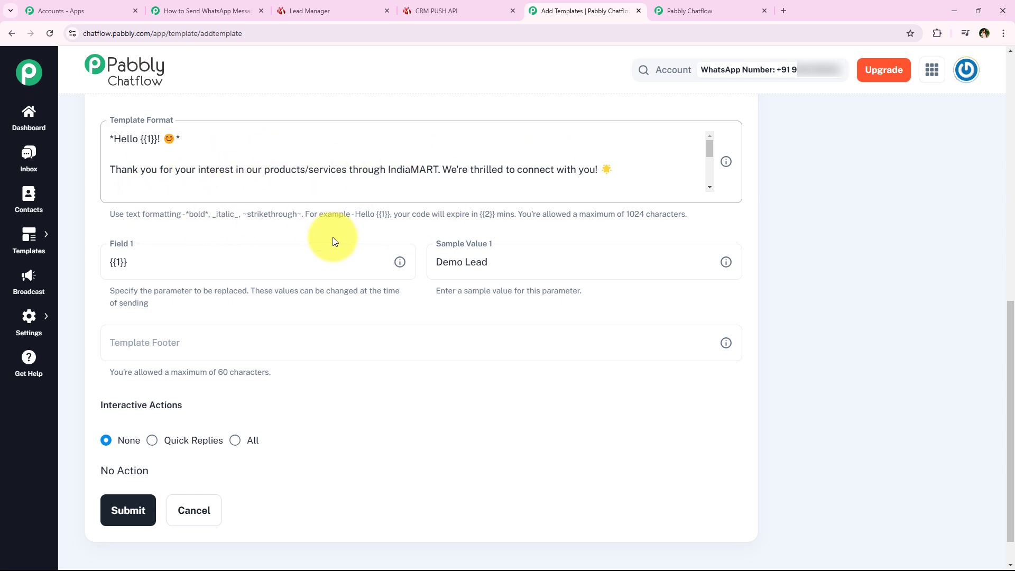
scroll(150, 298, down, 1)
scroll(169, 319, up, 1)
scroll(170, 320, down, 1)
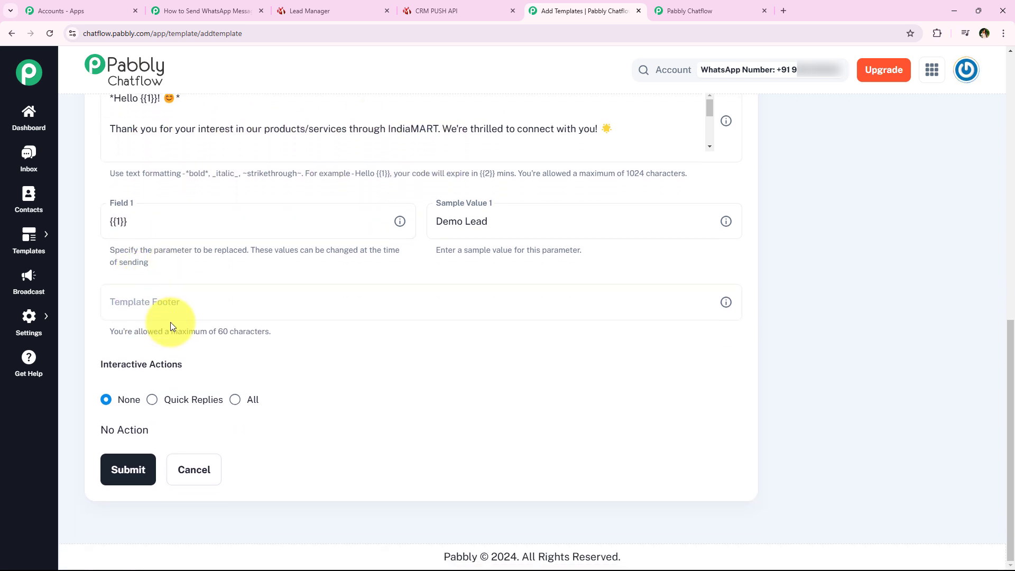
scroll(211, 335, up, 1)
scroll(233, 317, down, 1)
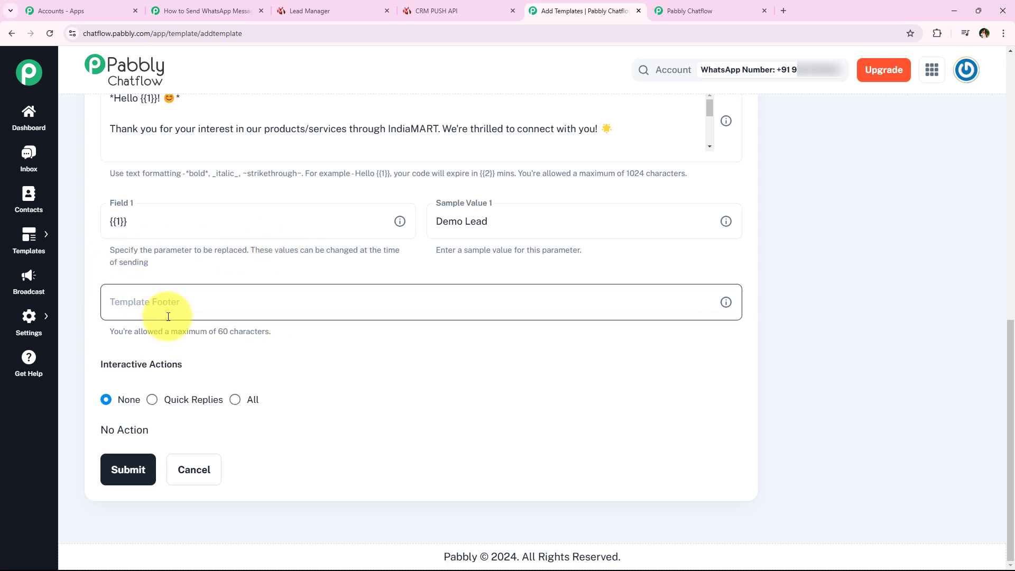
drag(97, 365, 195, 370)
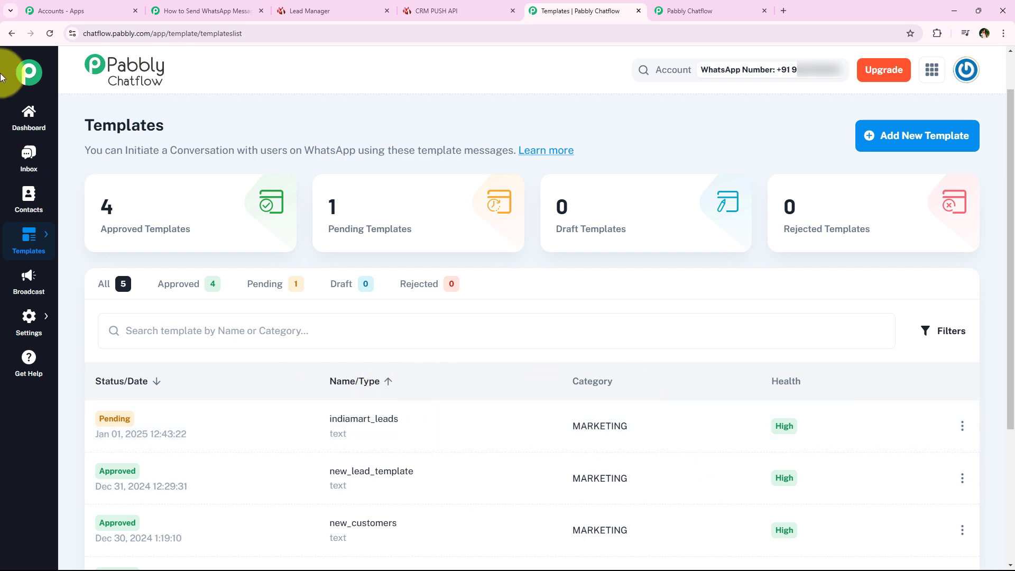
- Refresh the Chatflow templates list and preview the approved indiamart_leads template's message
click(48, 35)
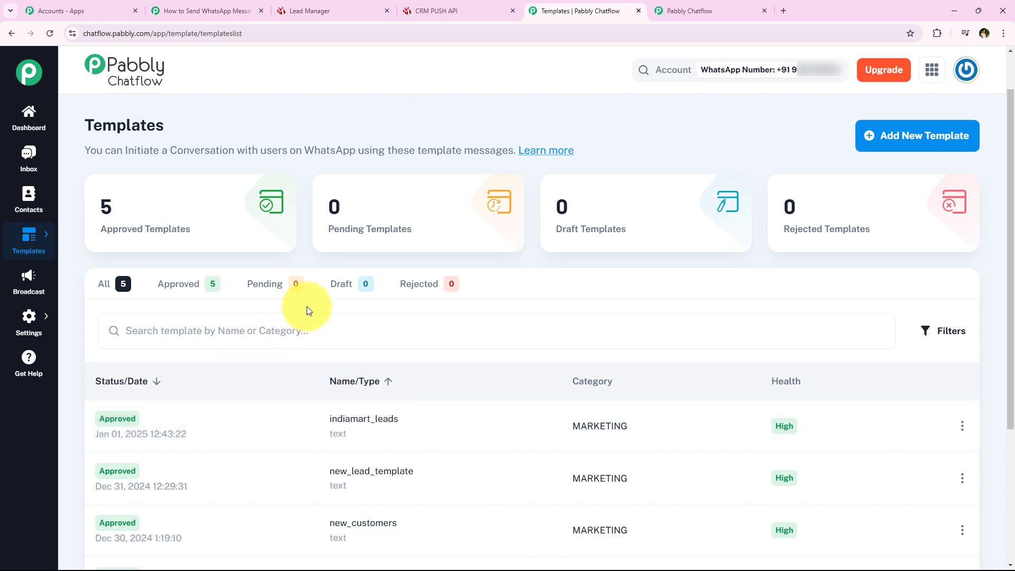
scroll(309, 310, down, 1)
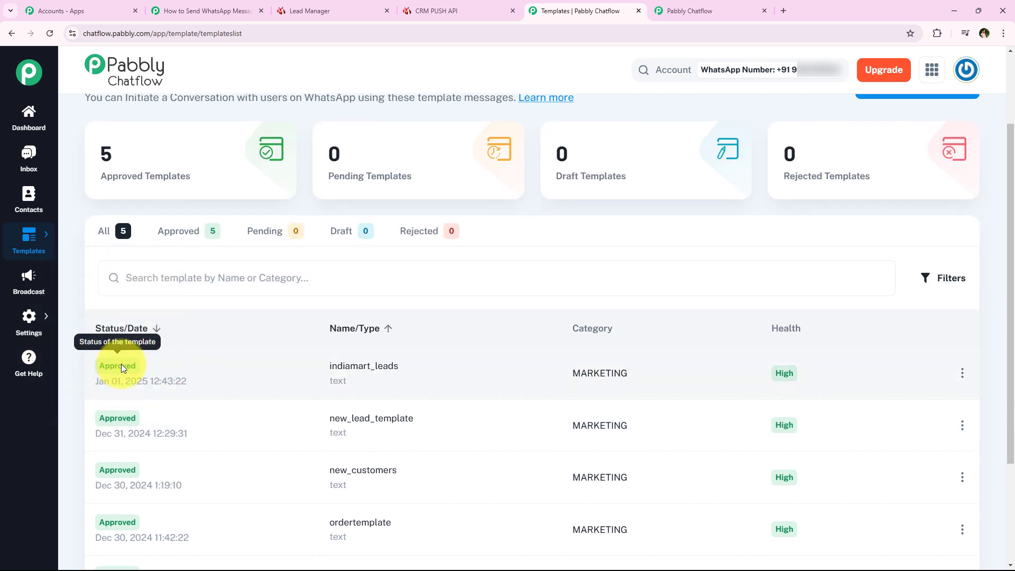
scroll(233, 312, up, 1)
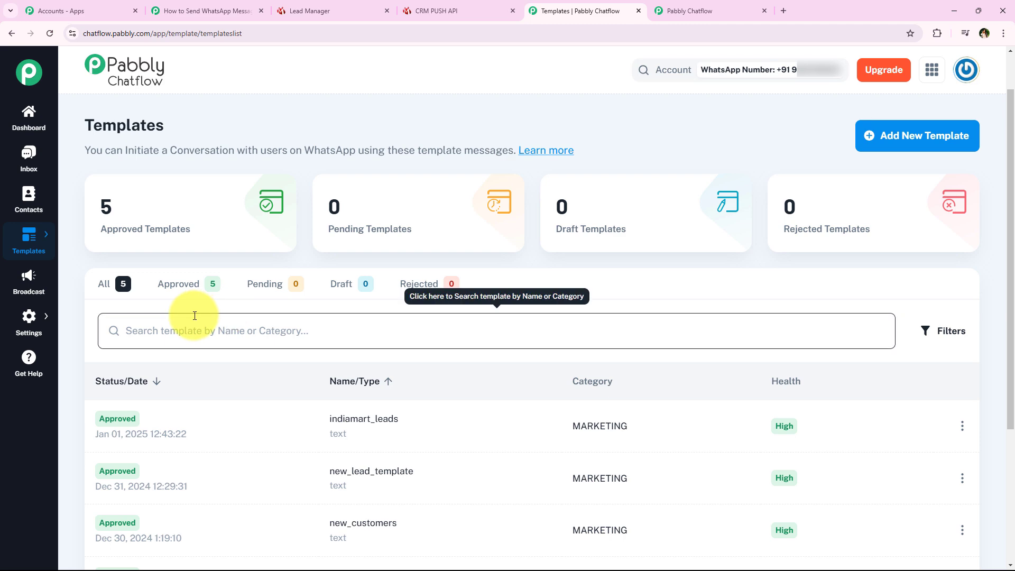
scroll(194, 316, down, 2)
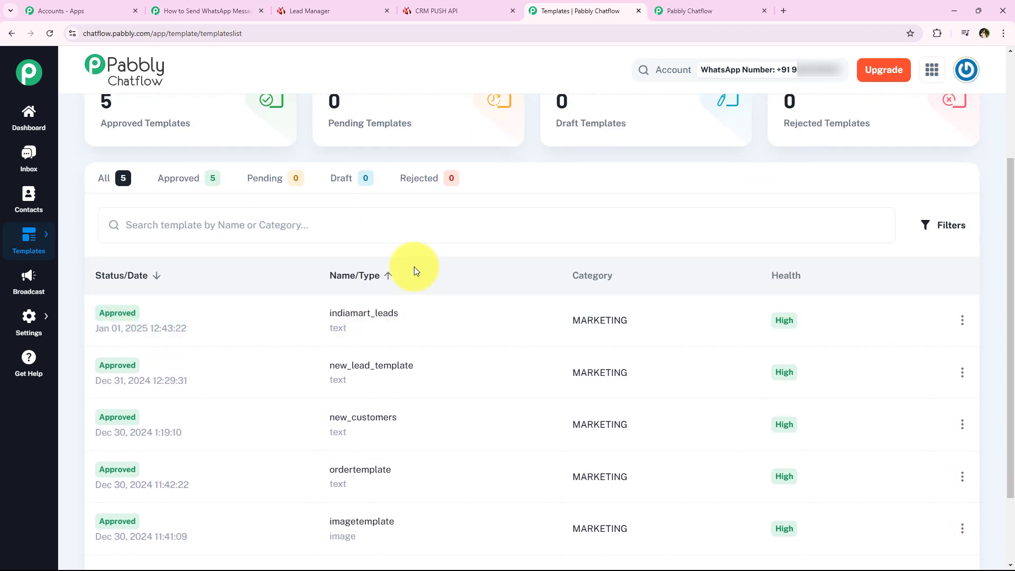
click(351, 312)
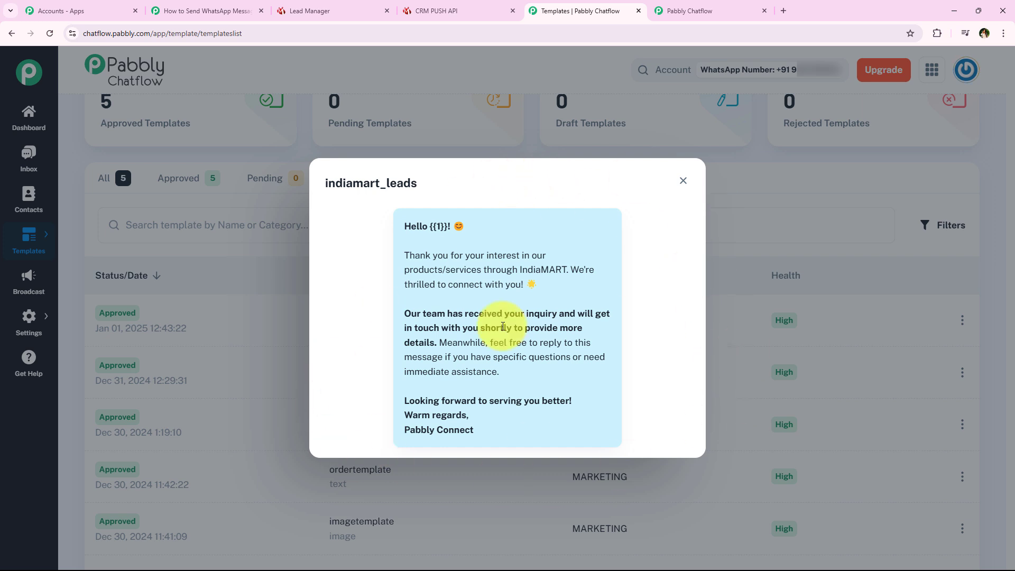
drag(401, 227, 525, 464)
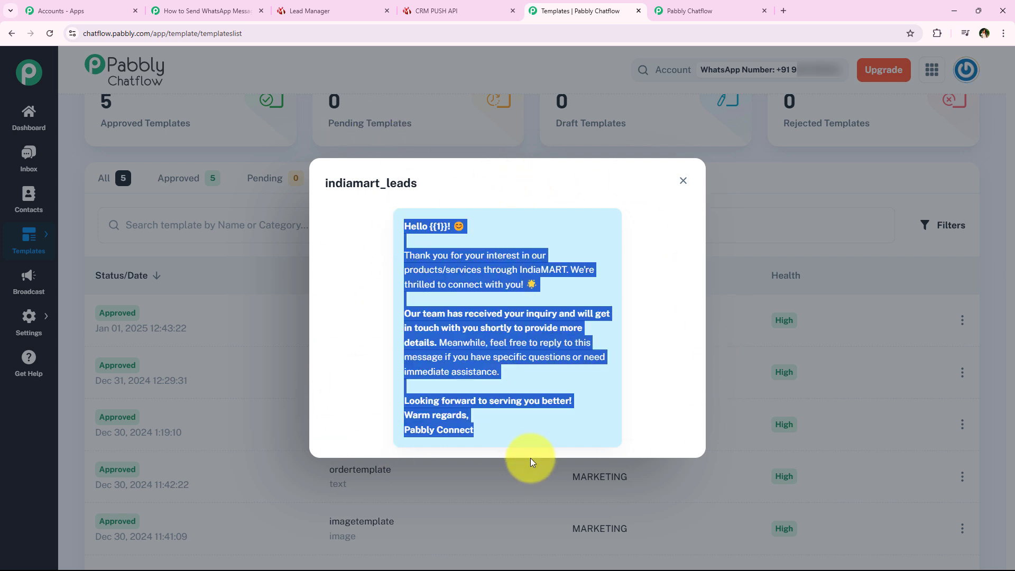
click(520, 397)
drag(314, 187, 417, 185)
- Return to the IndiaMART workflow in Pabbly Connect and scroll to the action step
click(189, 5)
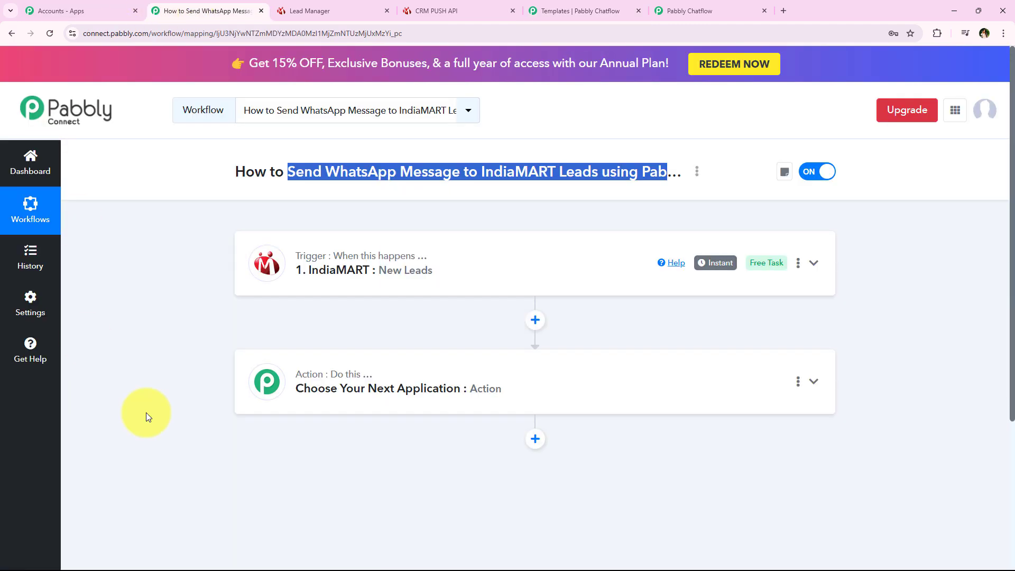
click(194, 265)
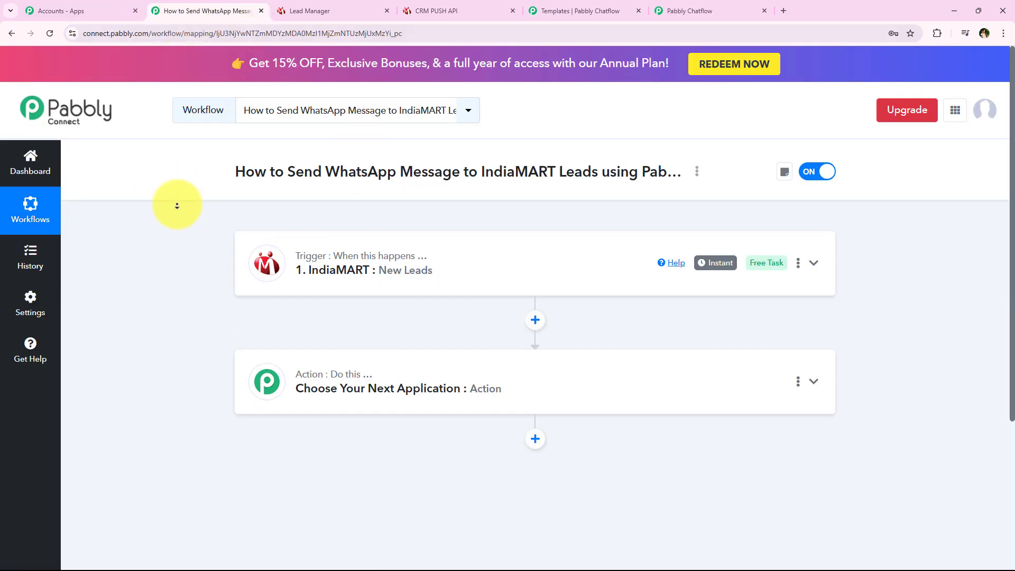
scroll(176, 204, down, 1)
- Set the action app to Pabbly Chatflow, found by searching 'Pabbly Cha', with event Send cURL Request
click(395, 396)
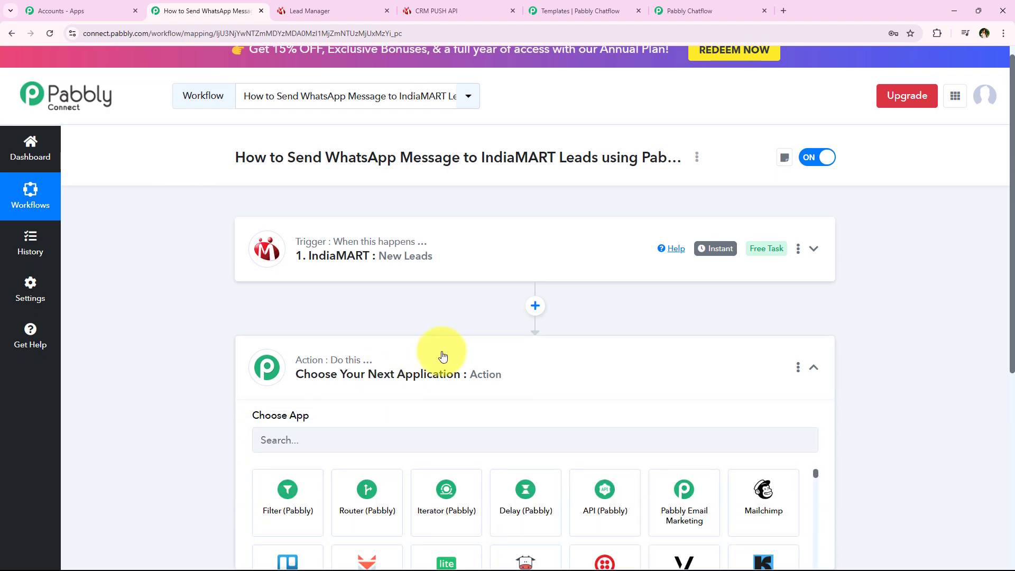
click(331, 267)
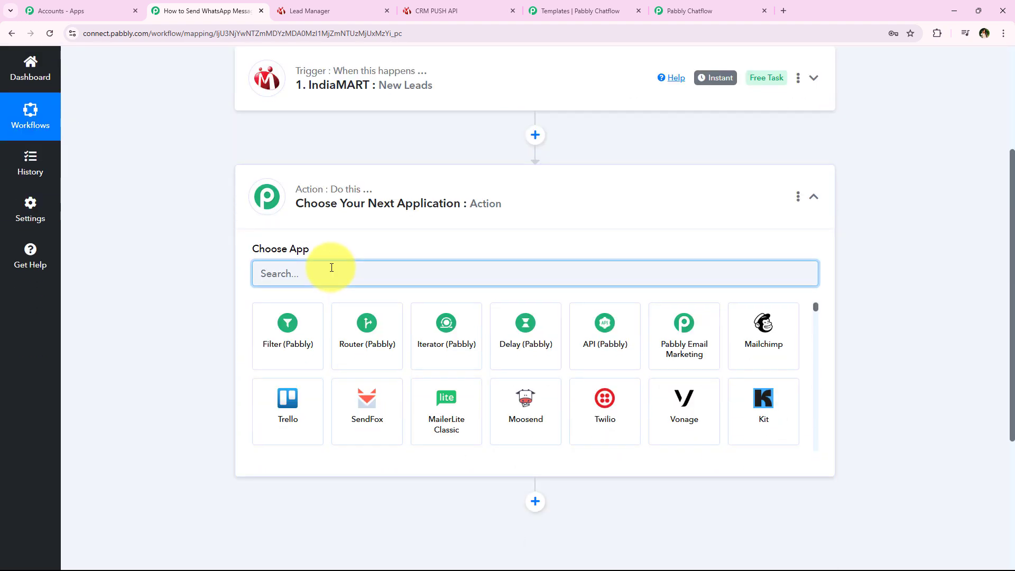
text(Pabbl)
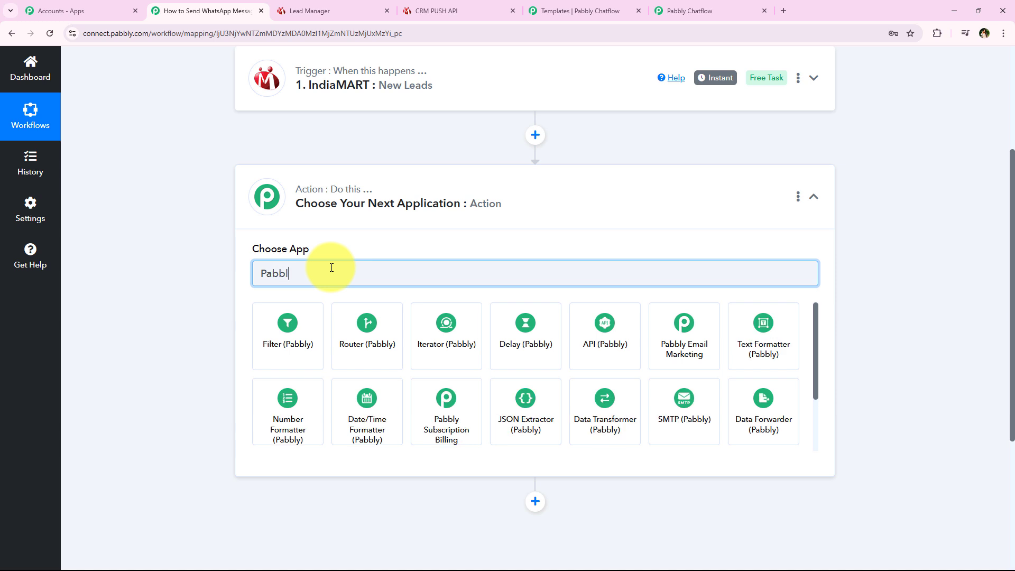
text(y Chat)
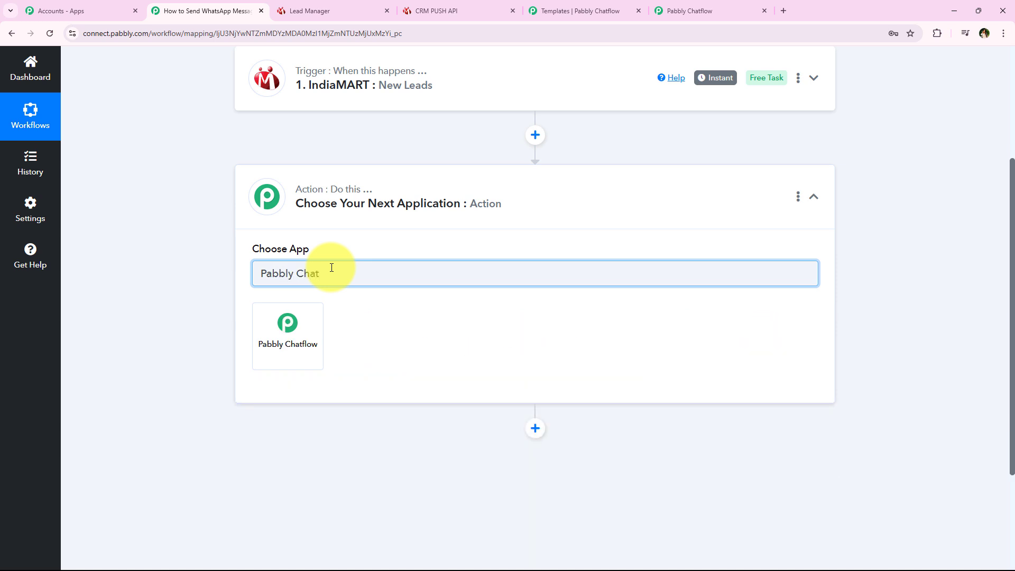
click(282, 321)
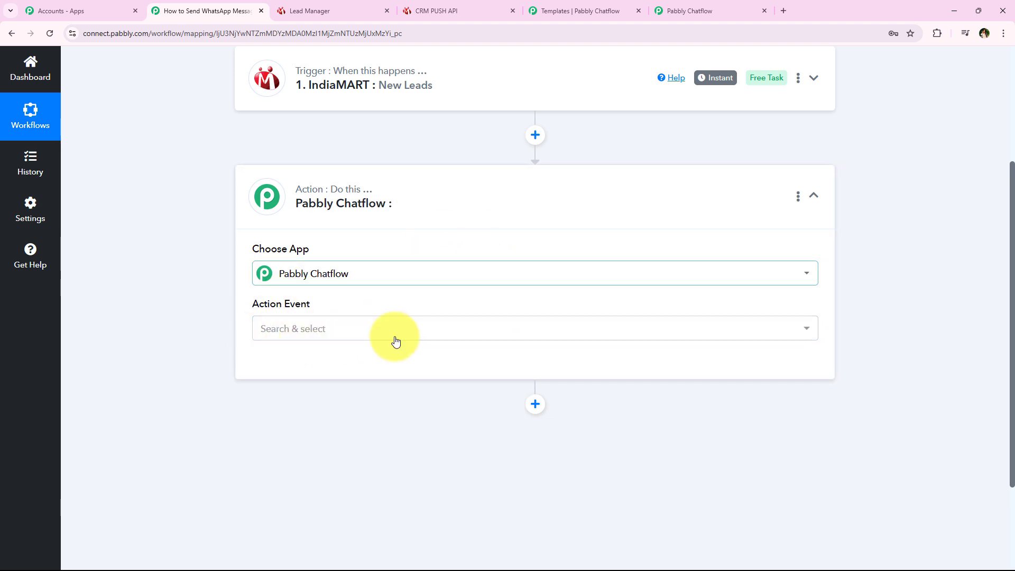
click(312, 328)
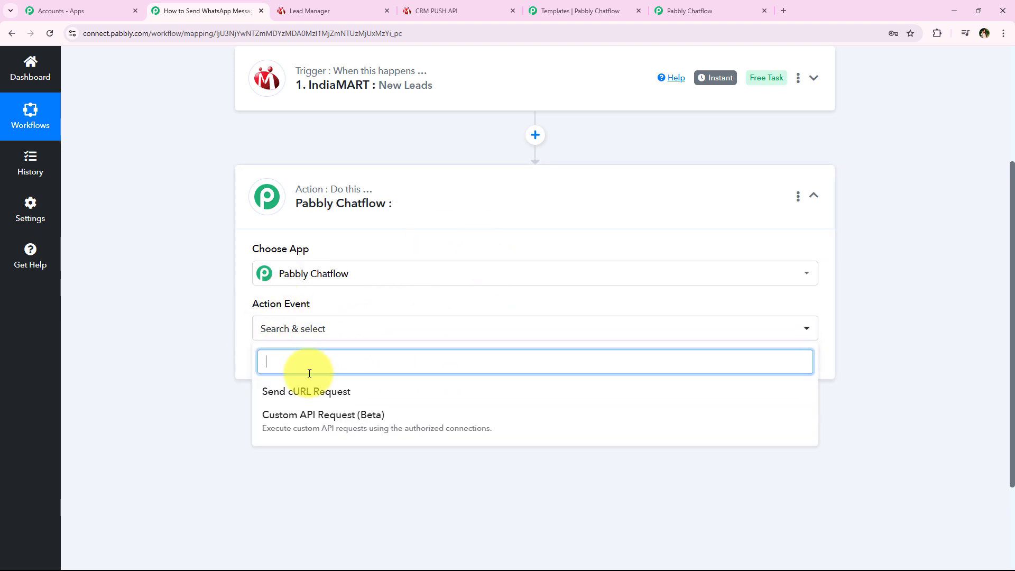
click(335, 396)
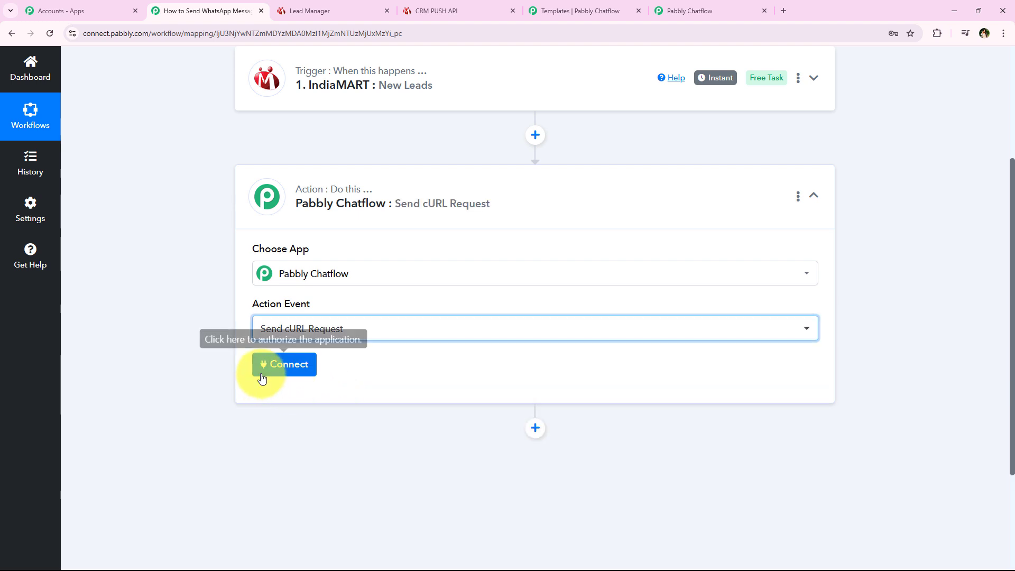
- Start adding a new Chatflow connection and copy the API token from Chatflow's API & Webhooks page
click(279, 364)
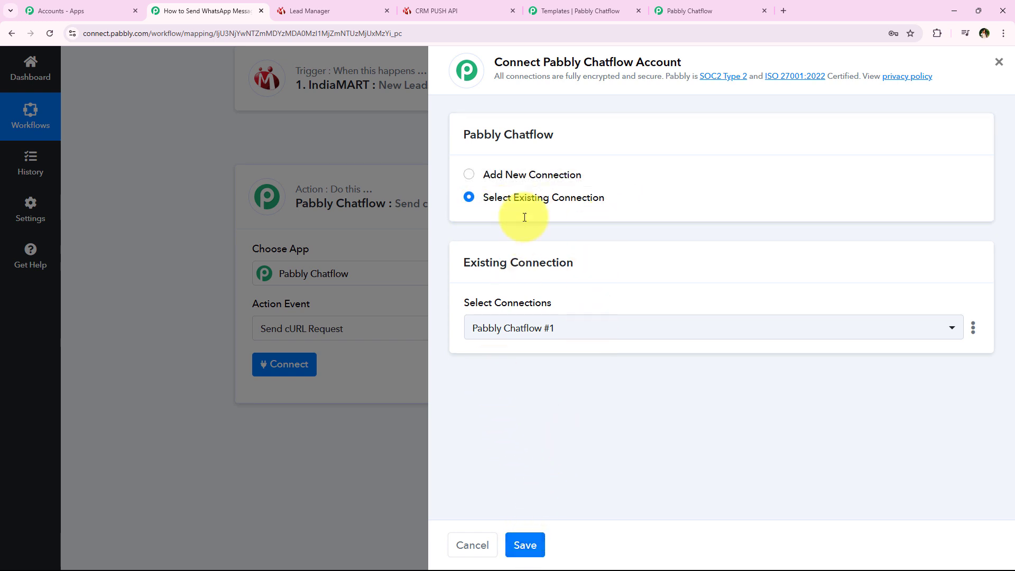
click(537, 174)
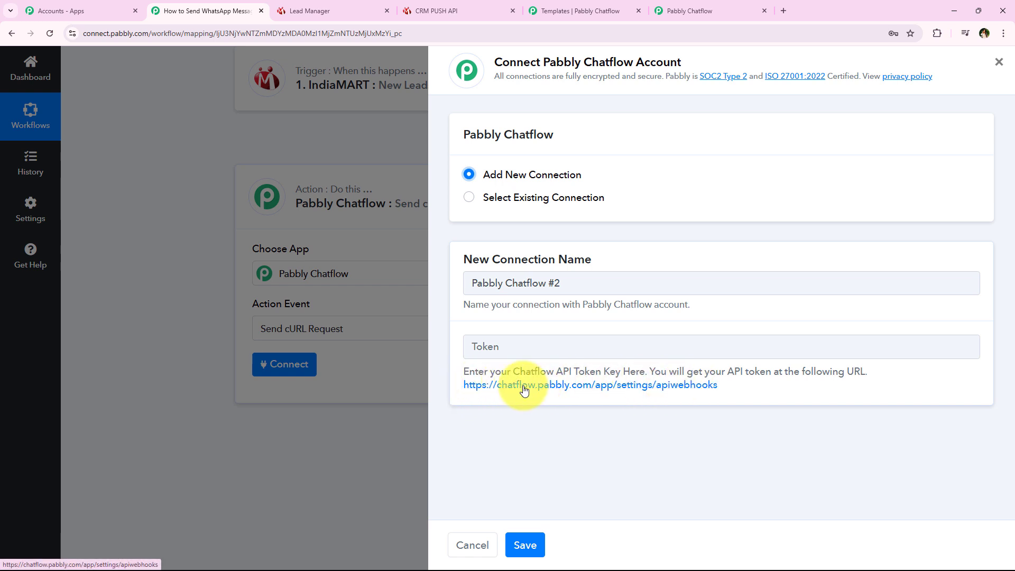
click(566, 389)
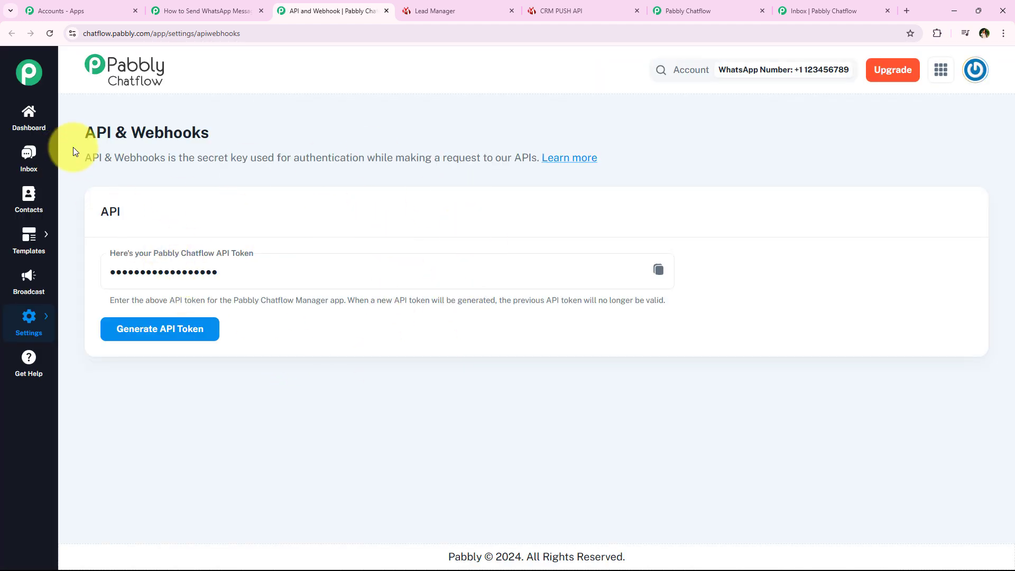
drag(87, 136, 218, 139)
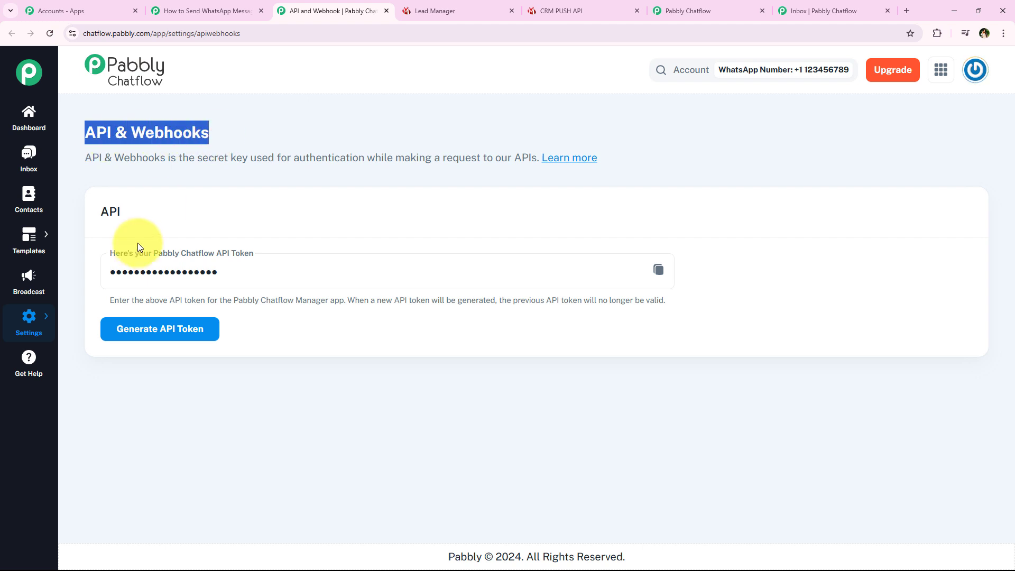
click(178, 223)
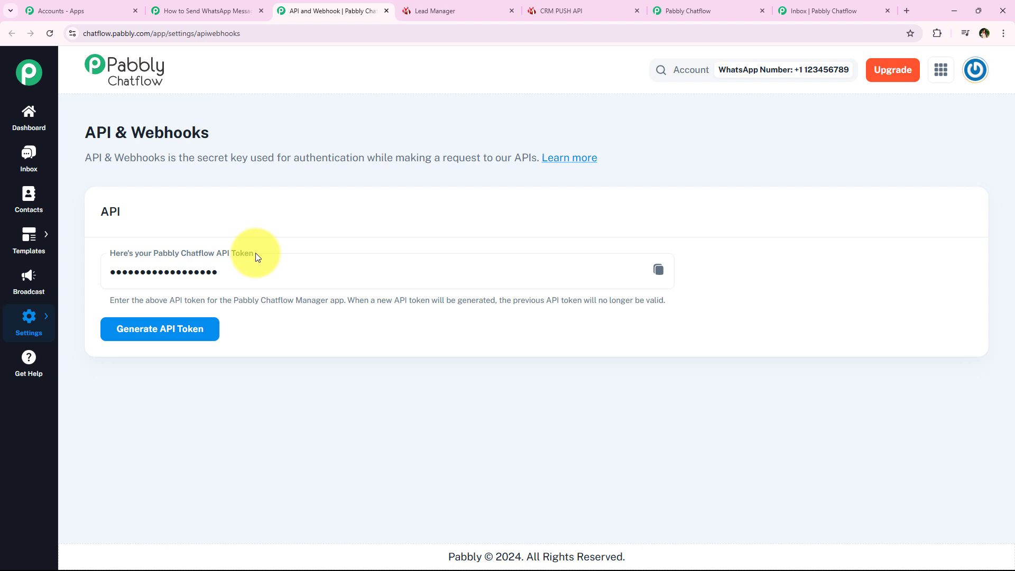
click(658, 270)
- Paste the copied API token into the connection's Token field and save it
click(251, 5)
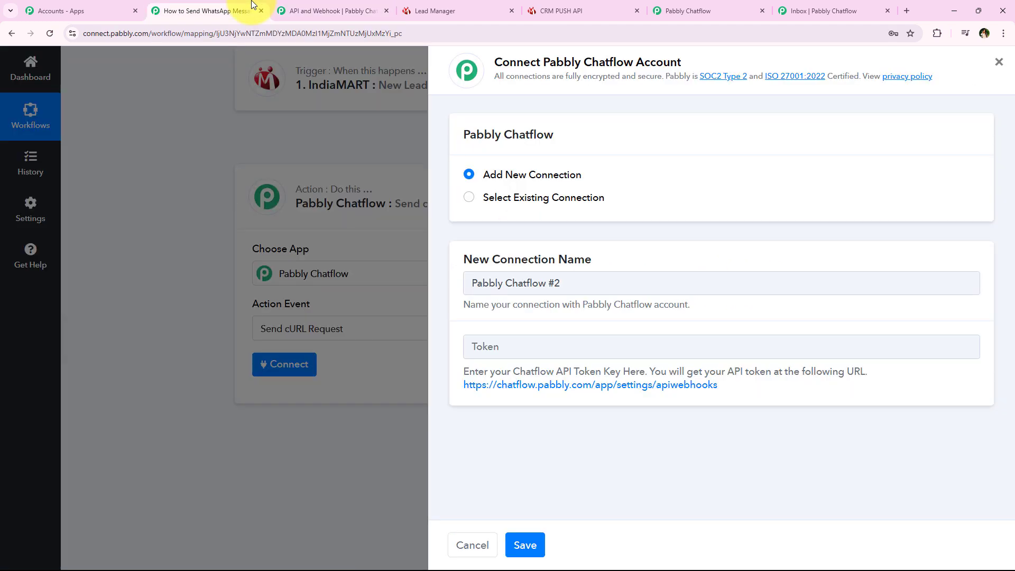
right_click(559, 346)
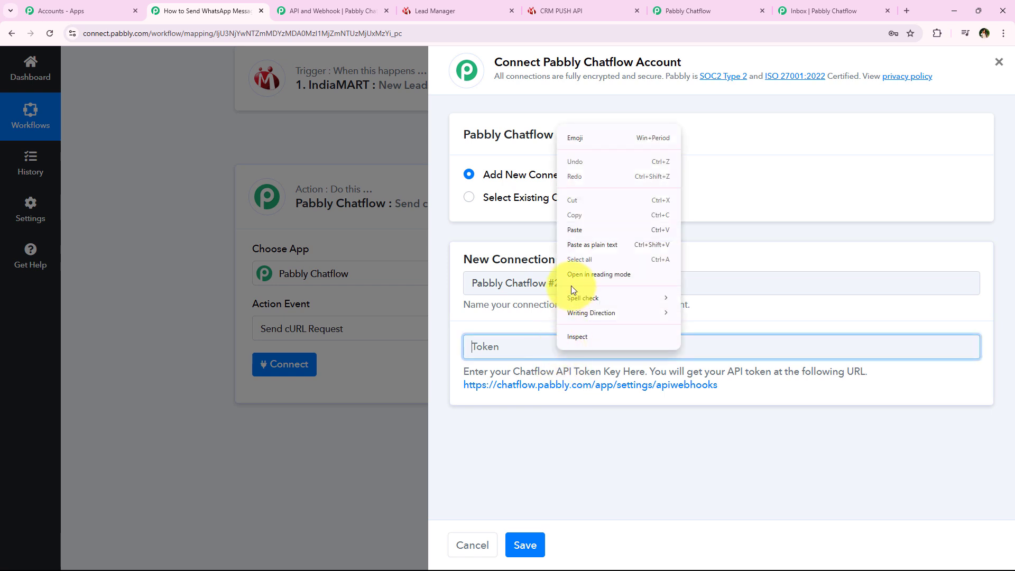
click(591, 229)
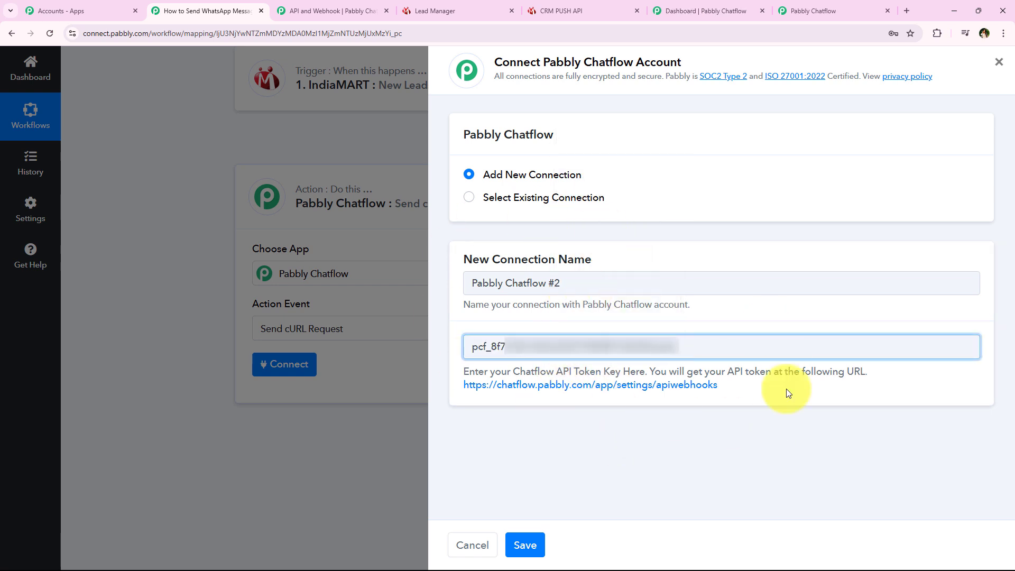
click(529, 546)
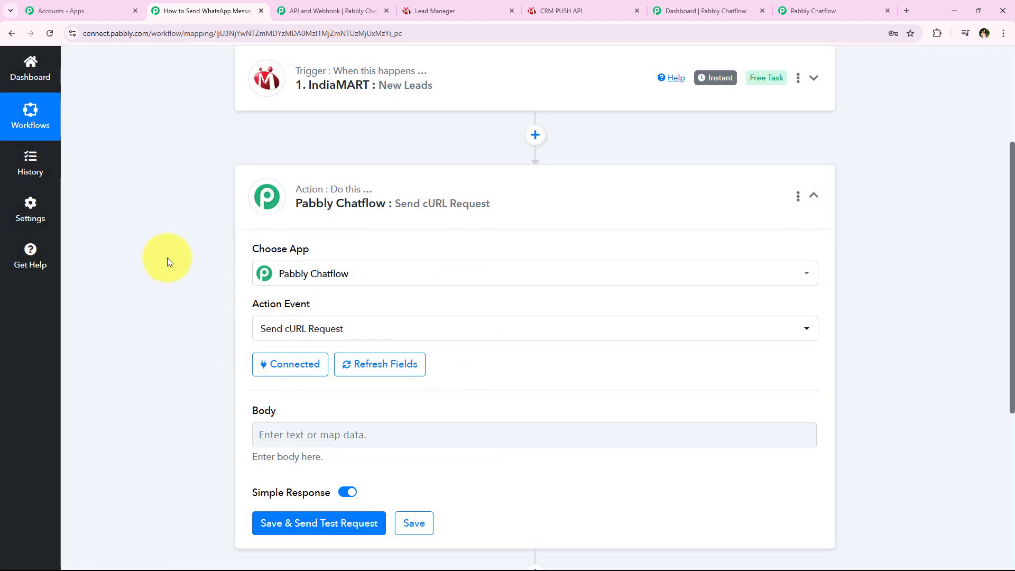
- Scroll to the connected cURL step's empty Body field, then bring up the Pabbly Chatflow dashboard
middle_click(167, 258)
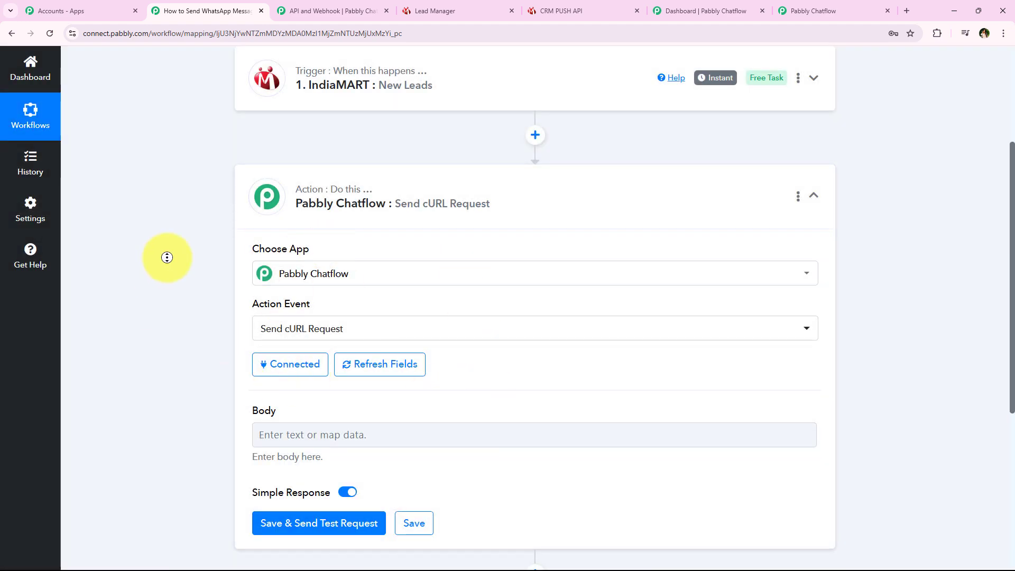
middle_click(176, 281)
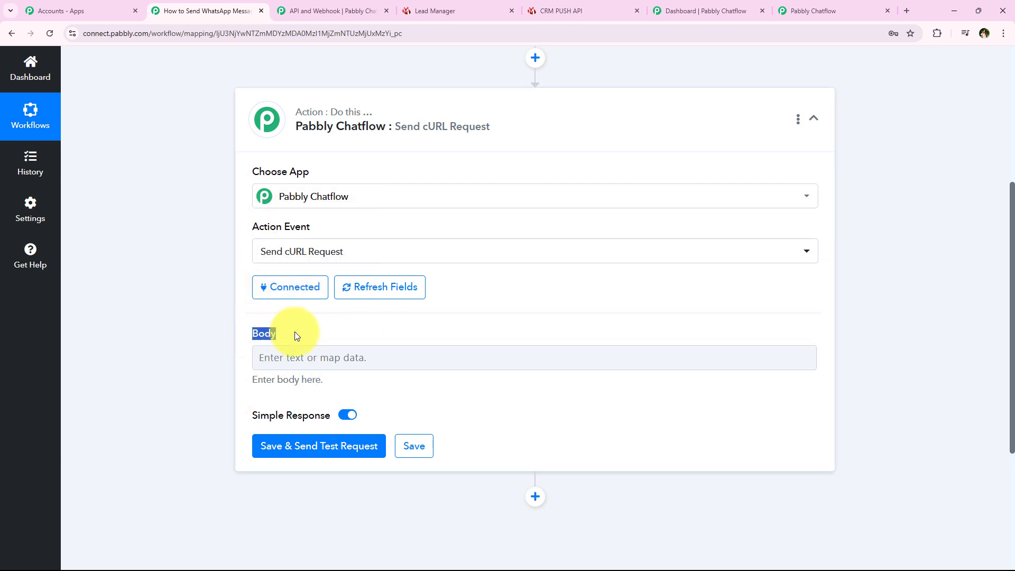
click(195, 341)
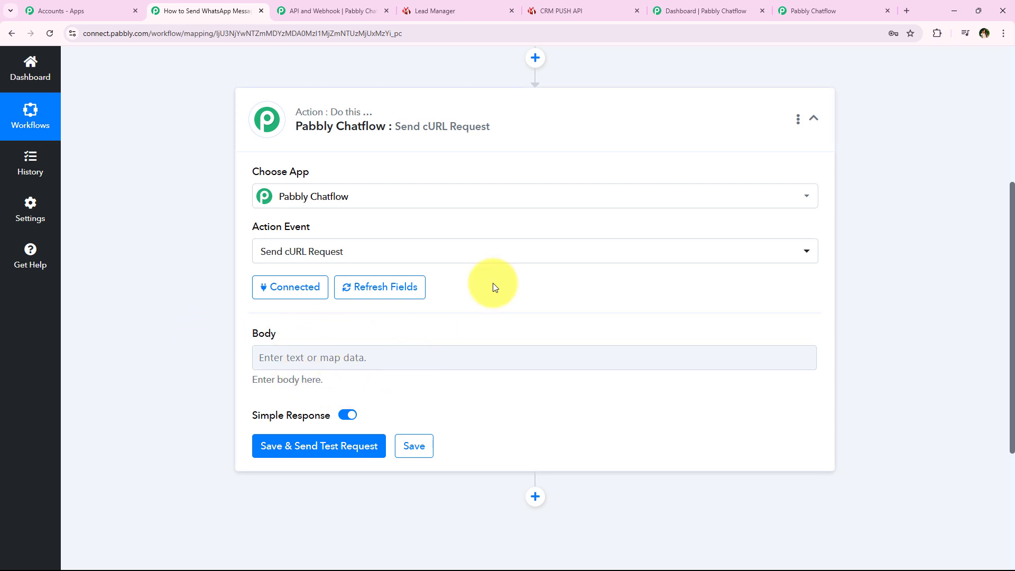
click(695, 19)
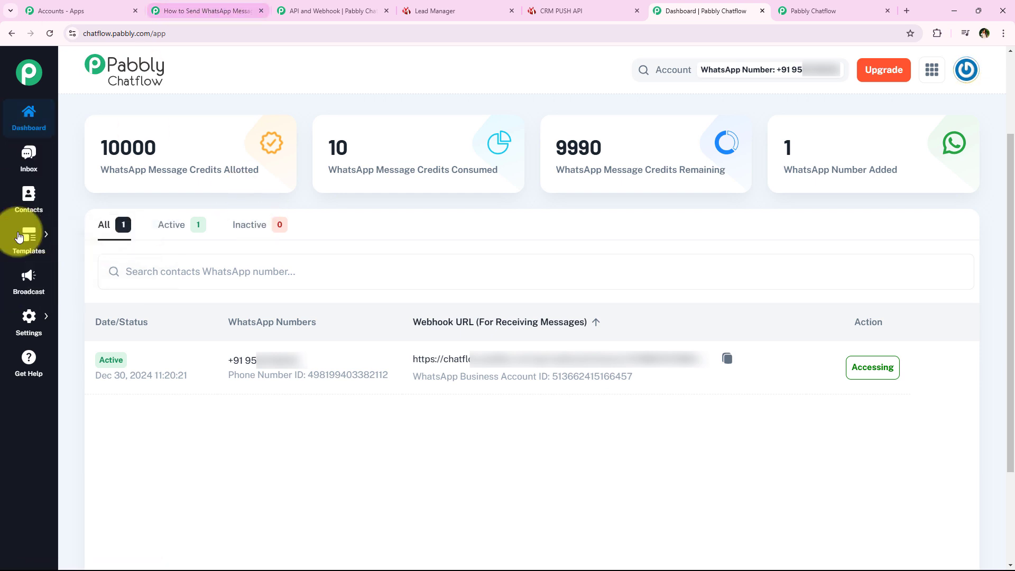
- Open Chatflow's Broadcast page in a new tab and look over the 9 existing broadcasts
right_click(22, 289)
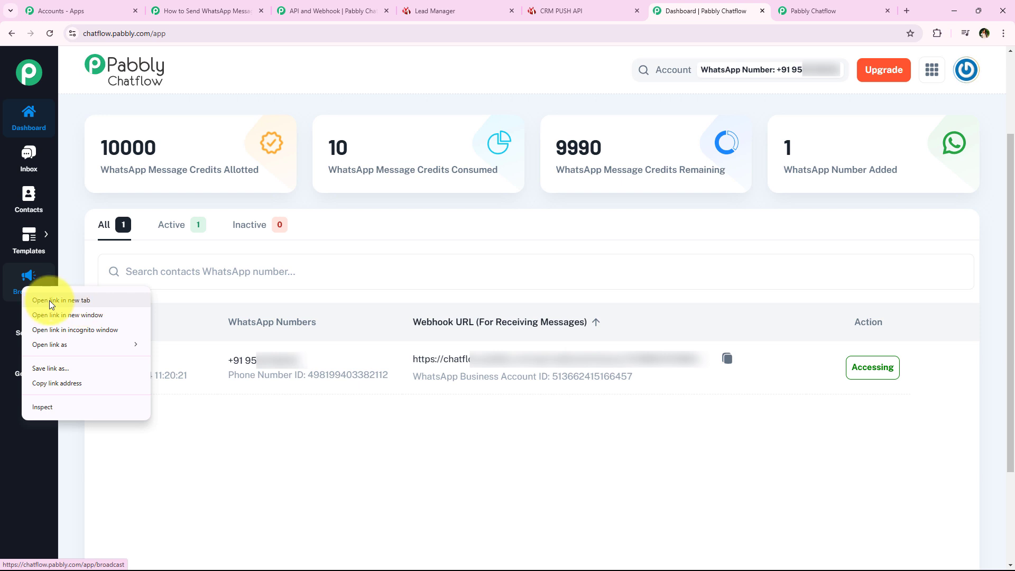
click(49, 300)
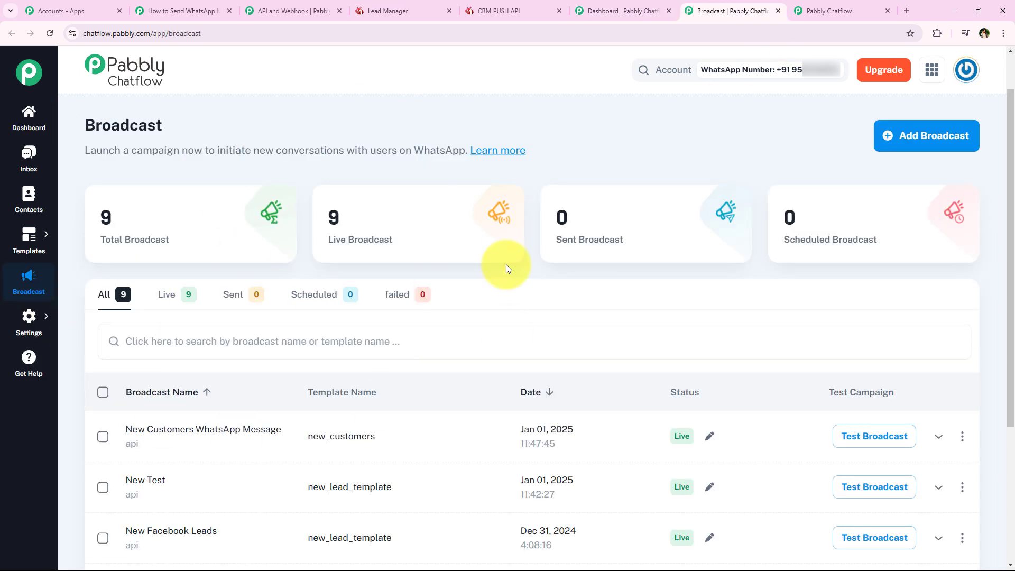
scroll(494, 301, down, 1)
scroll(495, 300, down, 2)
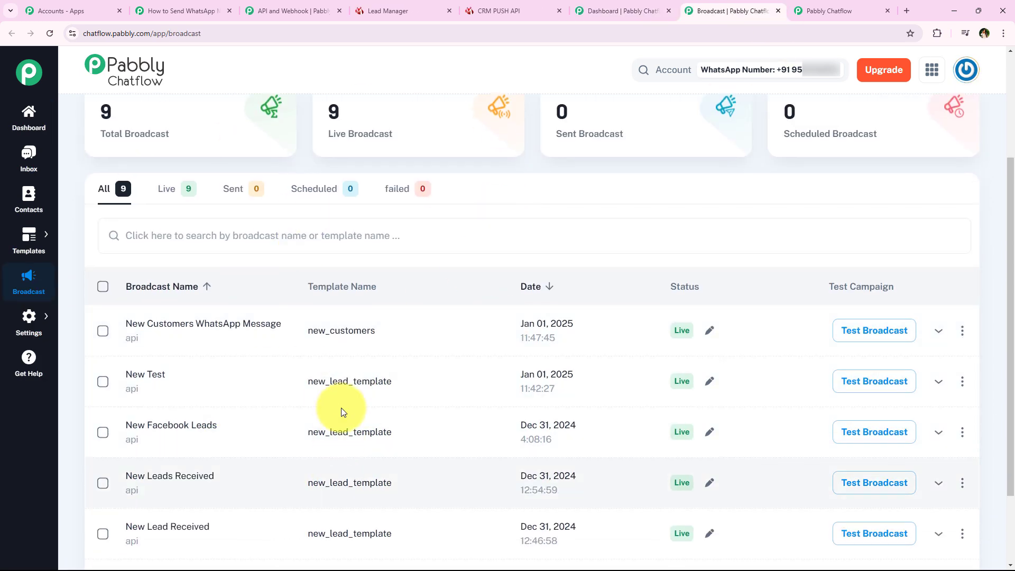
scroll(304, 396, up, 2)
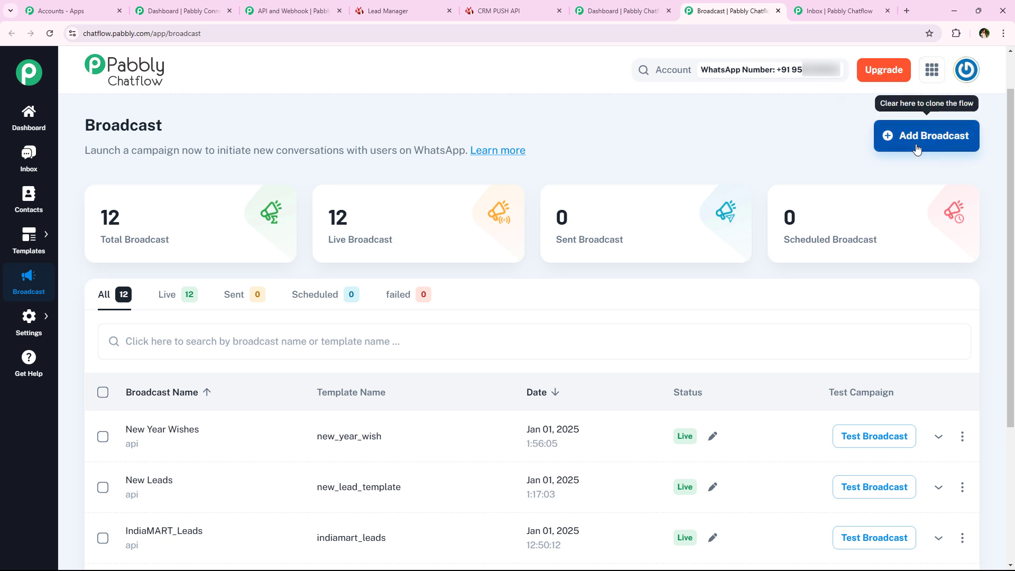
- Start a new broadcast of type API Campaign named IndiaMART_Leads
click(923, 152)
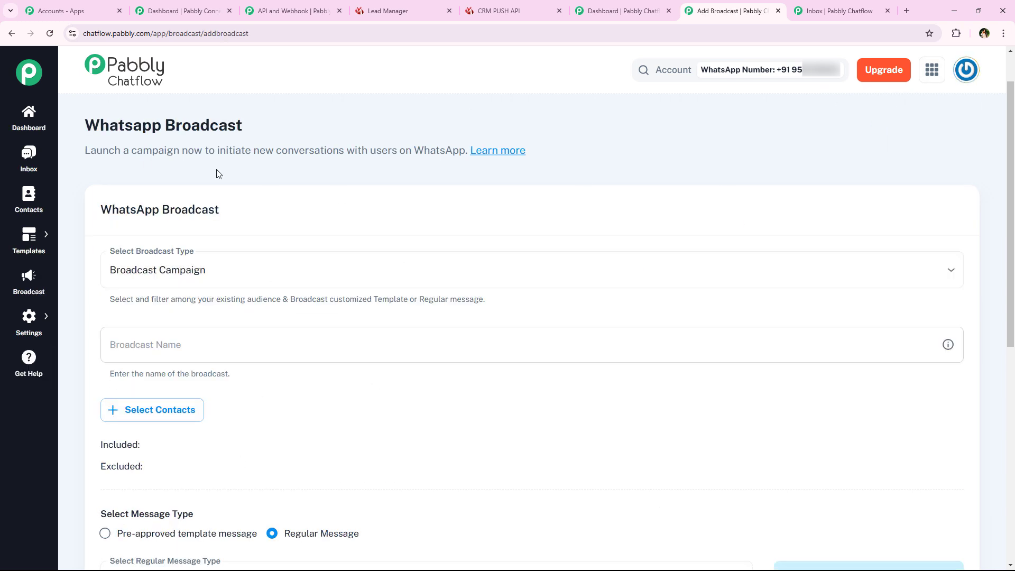
click(230, 281)
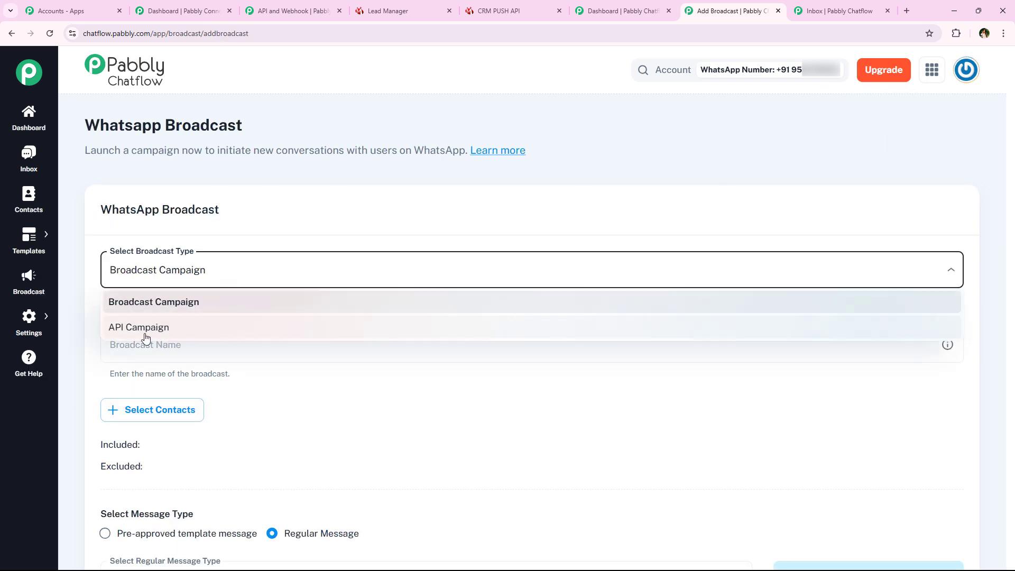
click(292, 333)
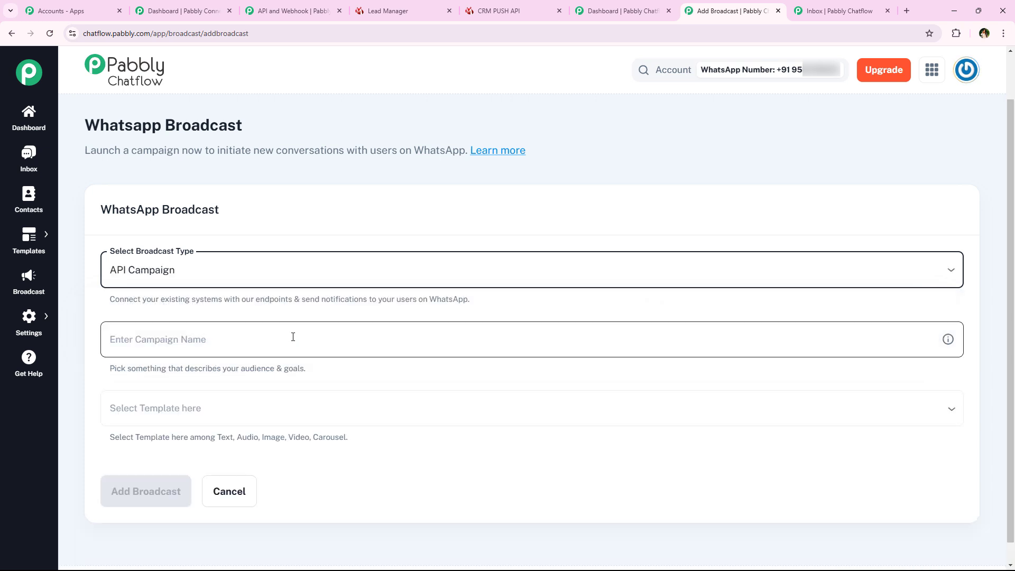
scroll(293, 336, down, 1)
click(301, 326)
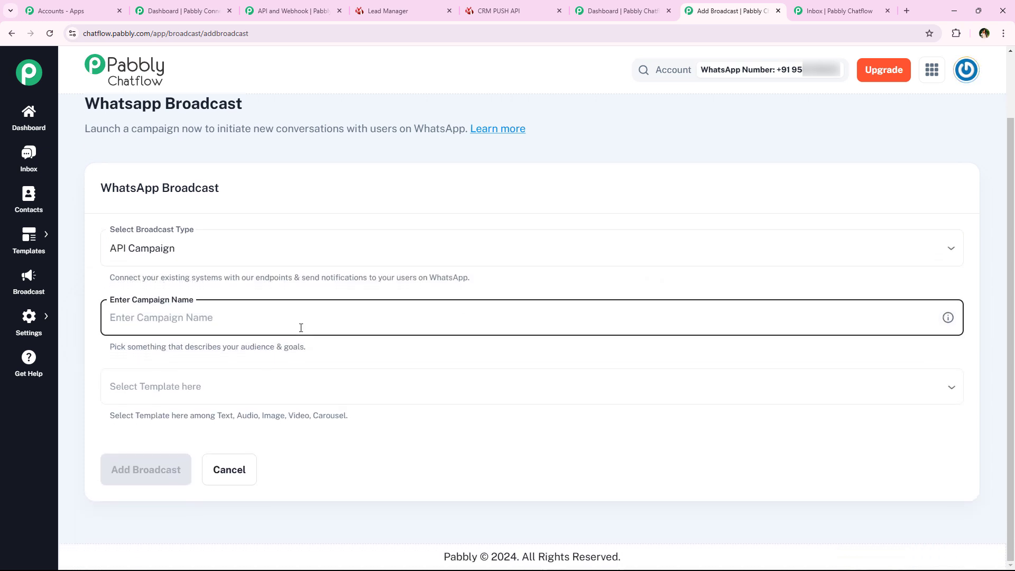
scroll(207, 349, up, 1)
click(207, 350)
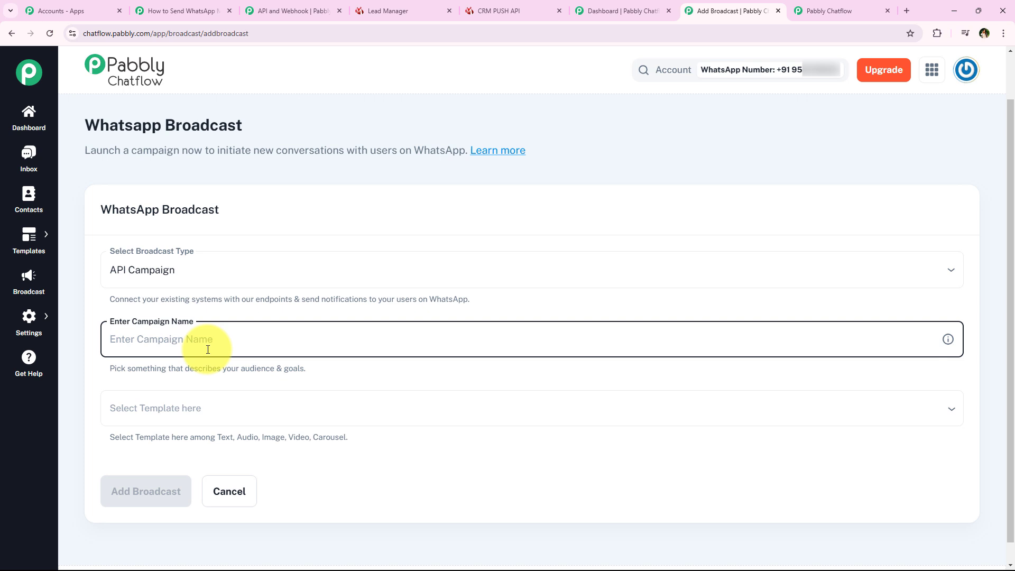
text(In)
text(diaMART_Leads)
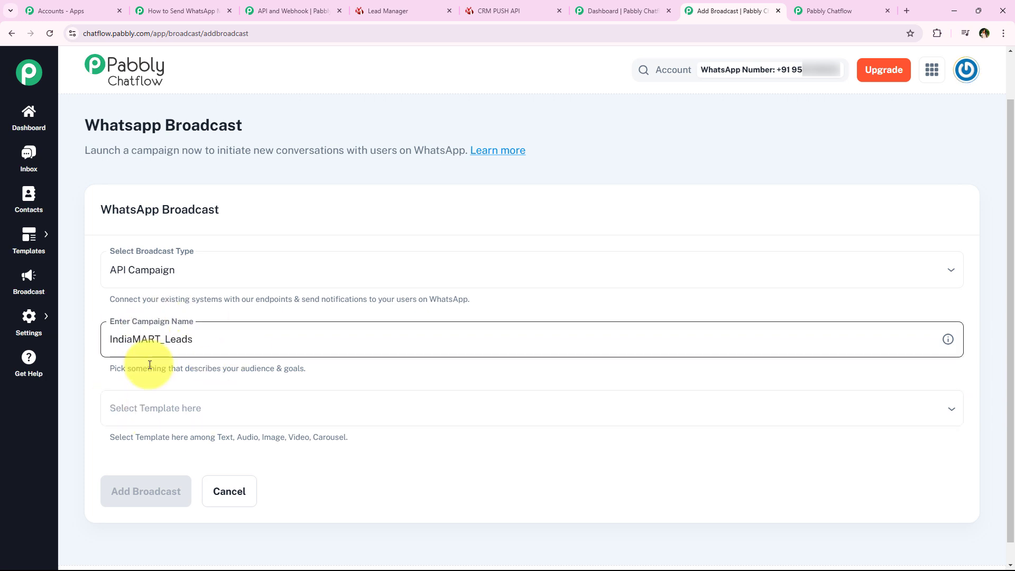
- Choose the indiamart_leads template and add the IndiaMART_Leads broadcast
click(130, 405)
click(147, 407)
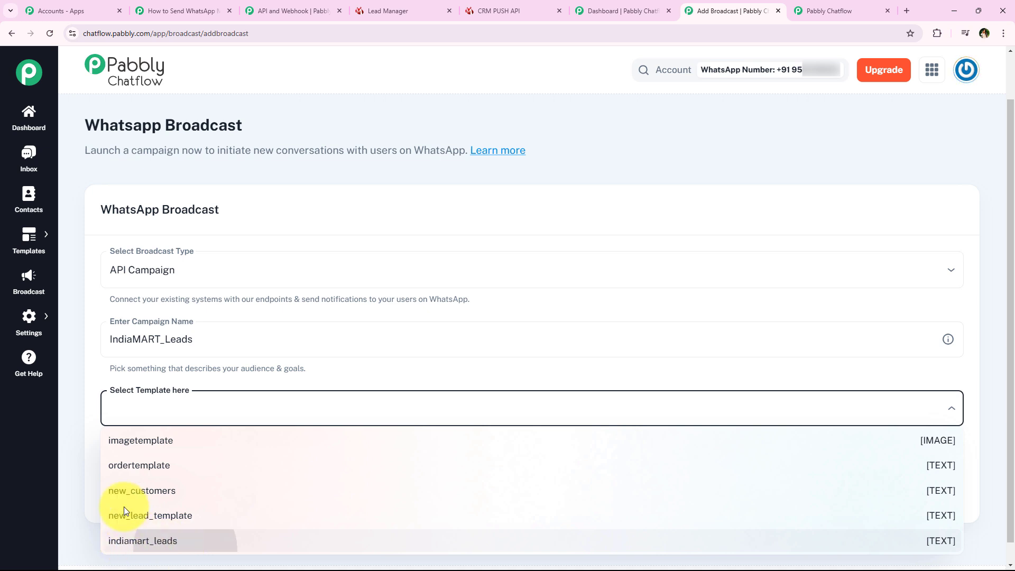
click(121, 539)
click(359, 354)
scroll(354, 360, down, 4)
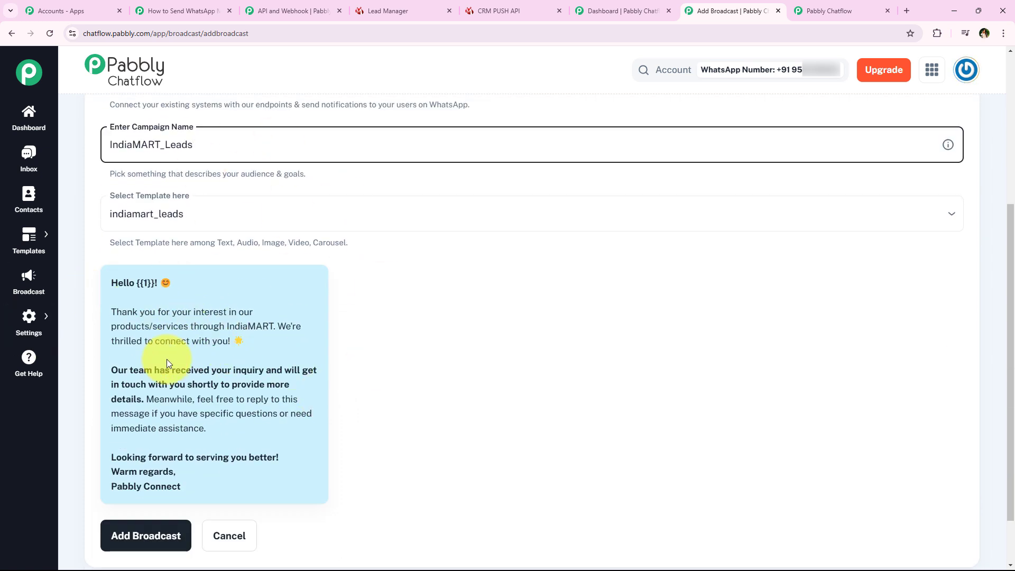
scroll(167, 362, up, 1)
scroll(163, 426, down, 1)
scroll(169, 433, down, 2)
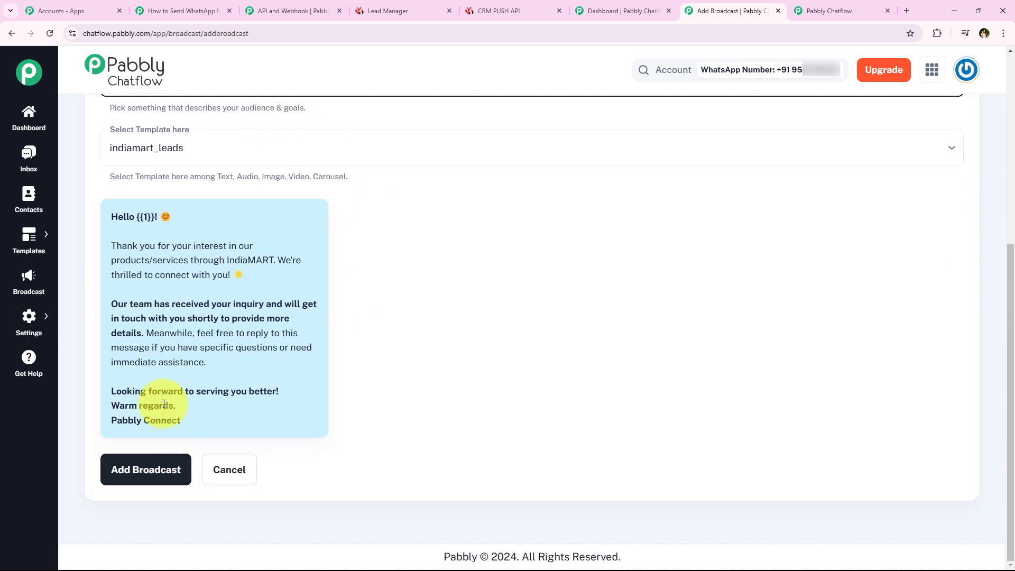
click(138, 473)
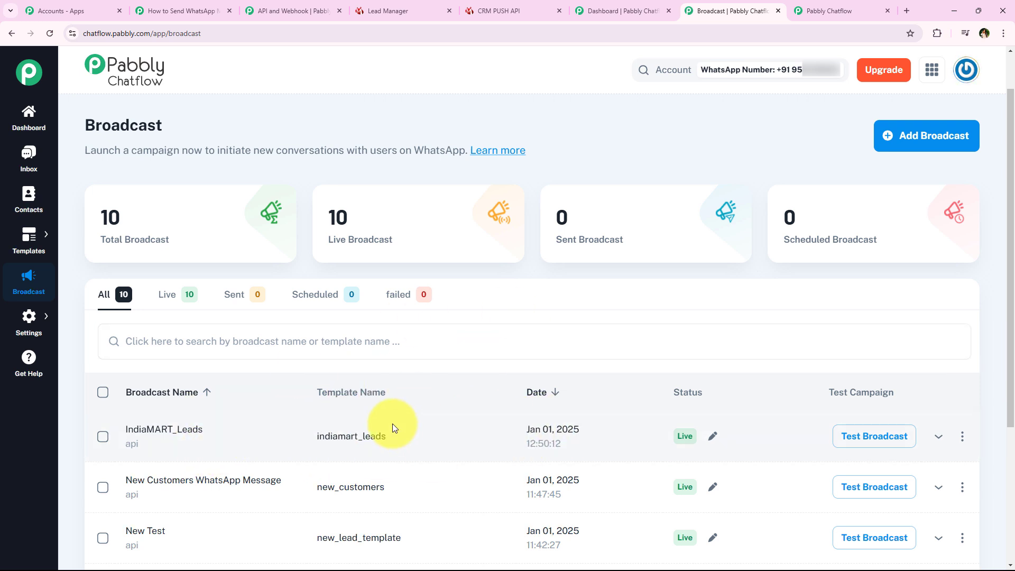
- Copy the IndiaMART_Leads test JSON payload and return to the cURL step's Body in Pabbly Connect
click(891, 437)
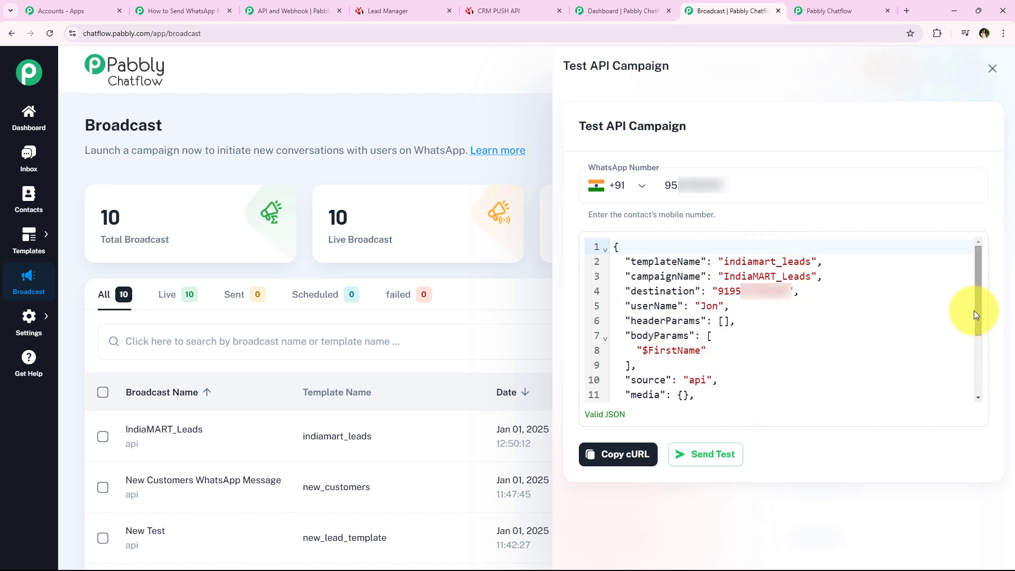
drag(978, 315, 961, 398)
drag(620, 392, 608, 226)
right_click(664, 288)
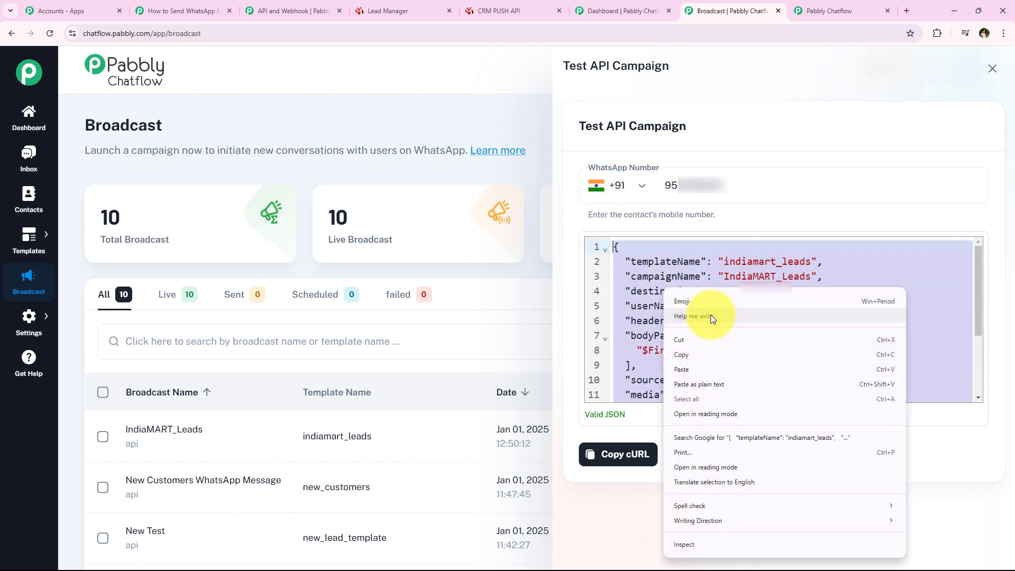
click(695, 353)
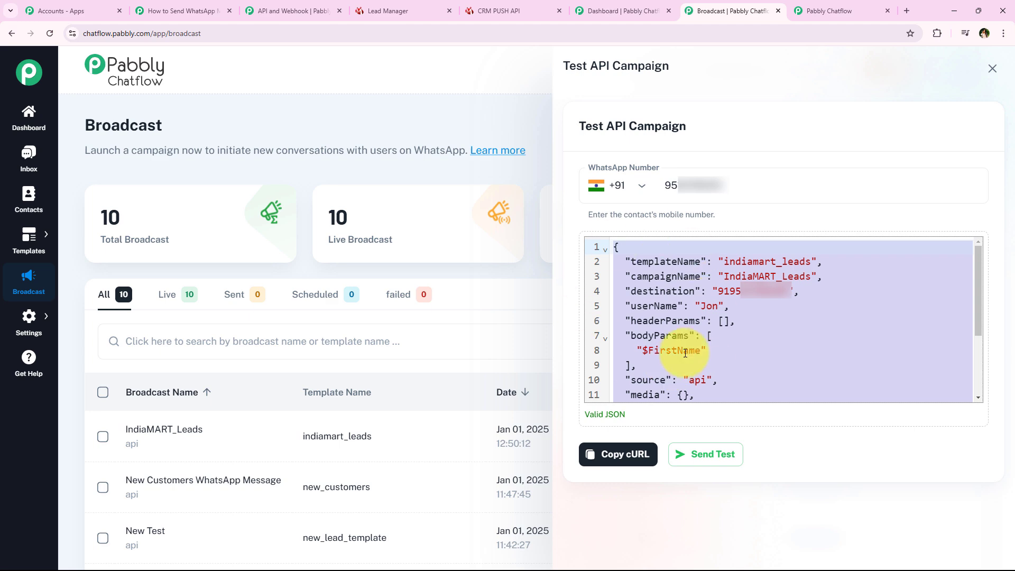
click(183, 11)
click(352, 362)
- Paste the IndiaMART_Leads JSON into the cURL Body and delete its sample destination phone number
right_click(351, 361)
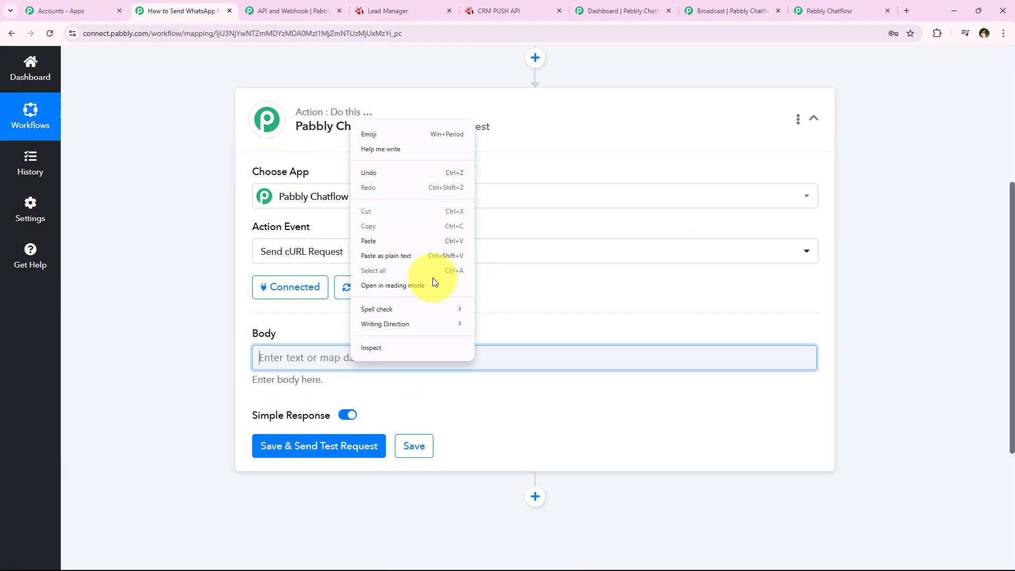
click(398, 238)
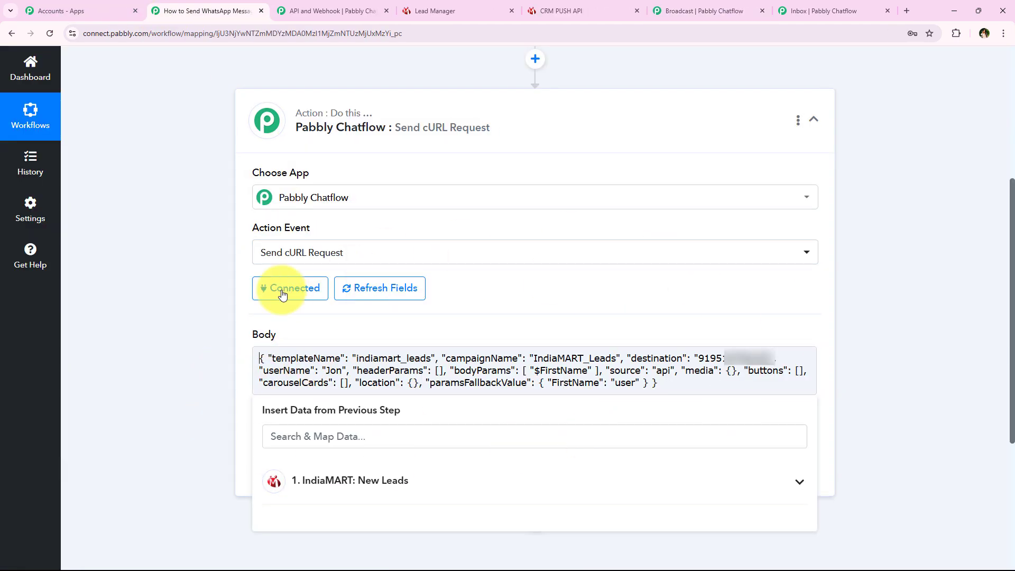
click(202, 339)
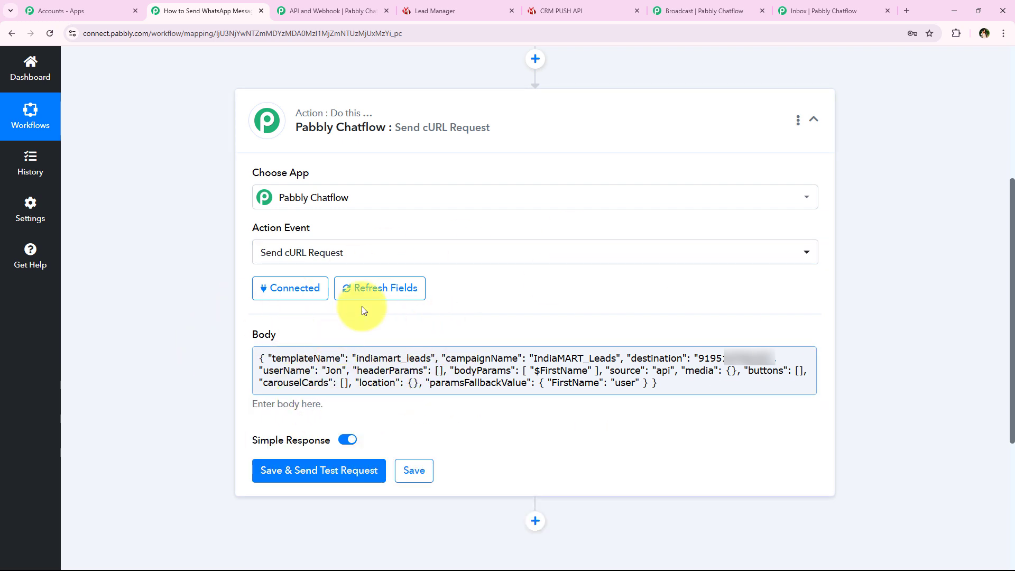
click(405, 385)
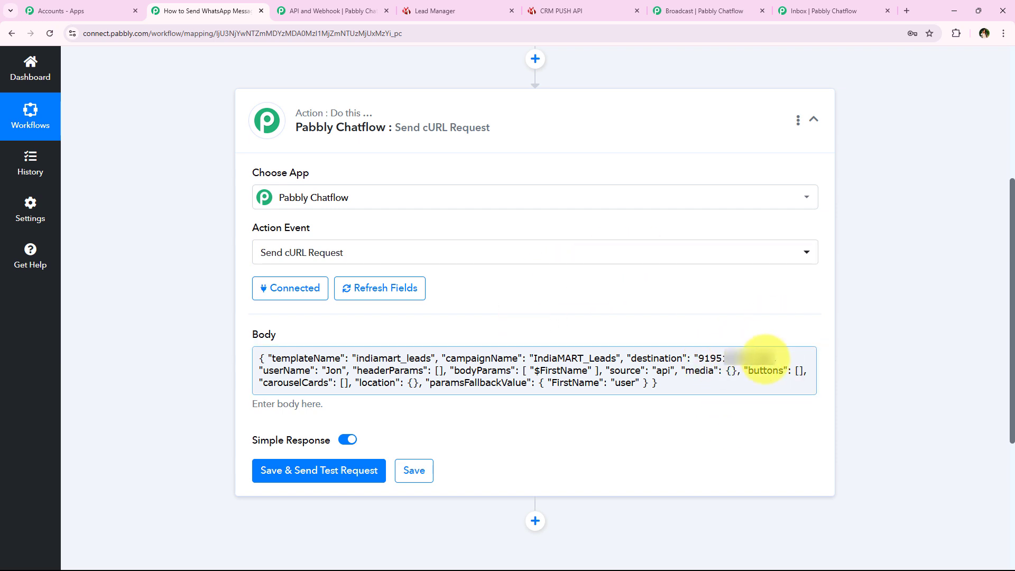
click(723, 365)
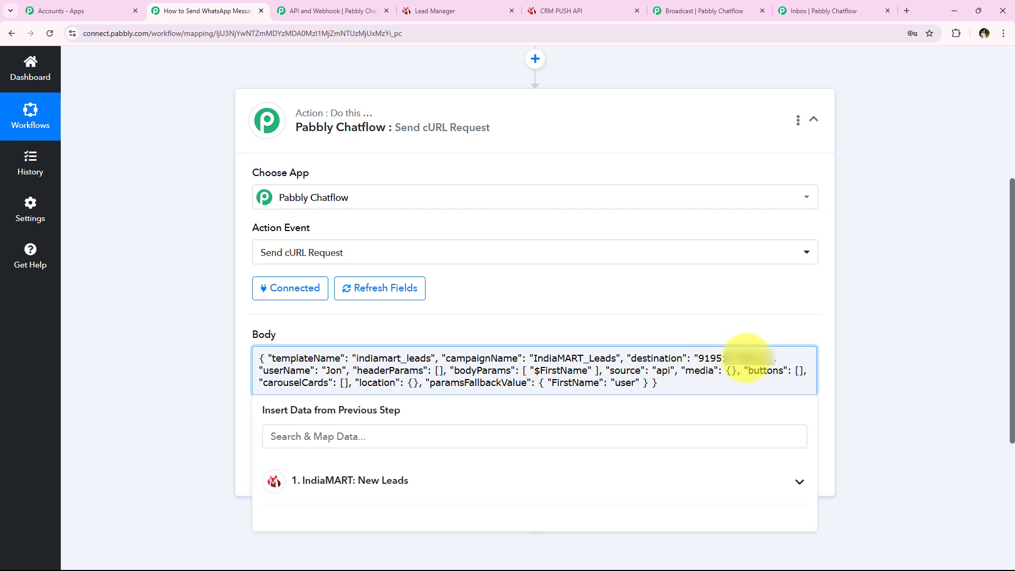
drag(788, 359, 699, 359)
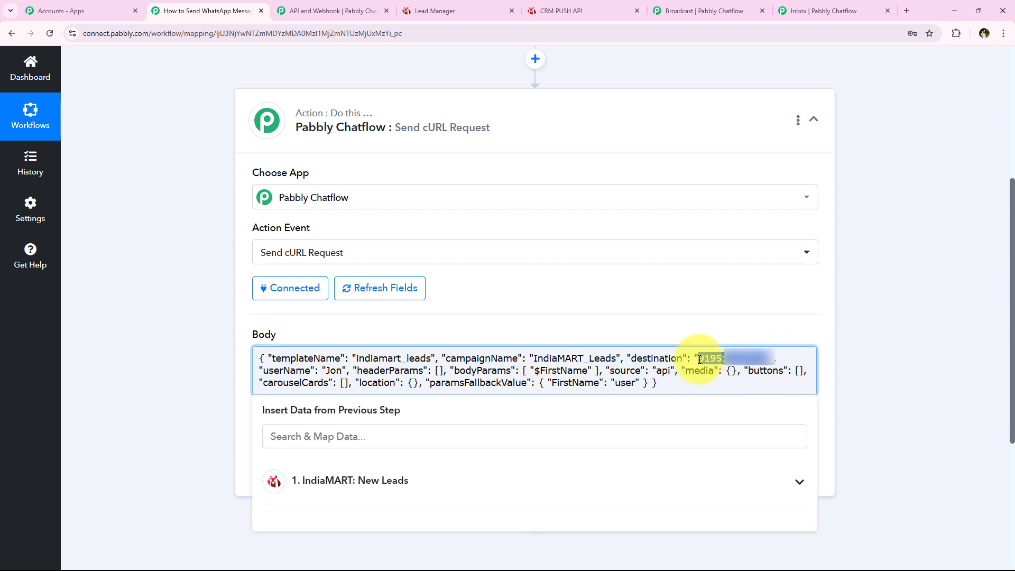
key(BackSpace)
click(857, 344)
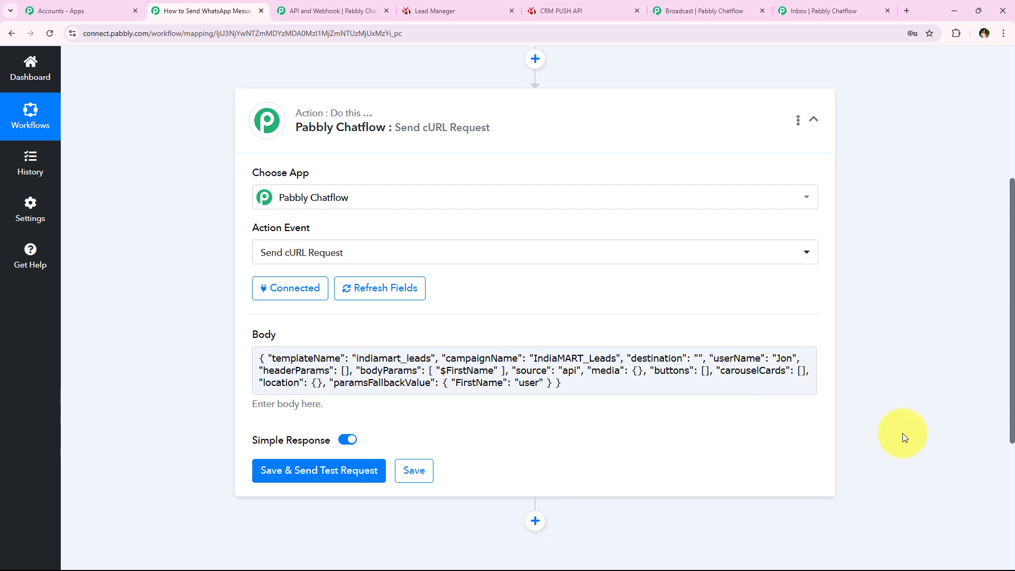
- Fill the Body's destination with the mapped RESPONSE SENDER MOBILE field, found by searching 'mo'
click(702, 361)
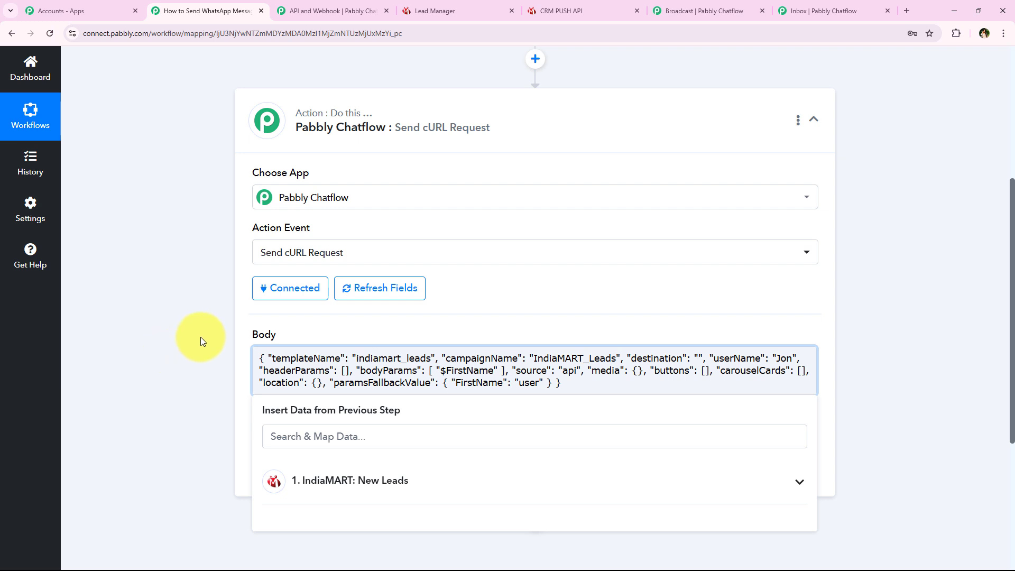
scroll(216, 343, down, 1)
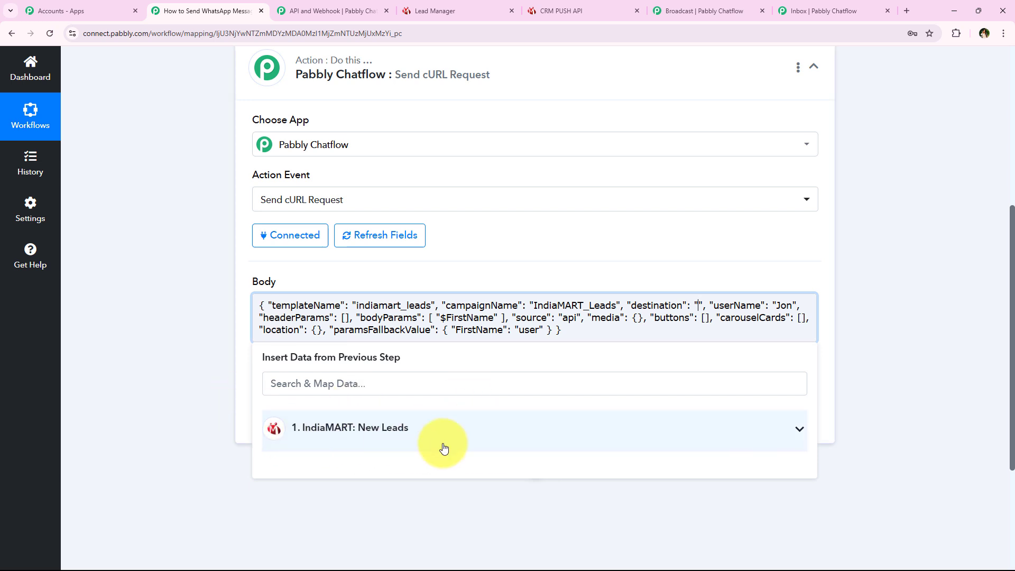
click(314, 430)
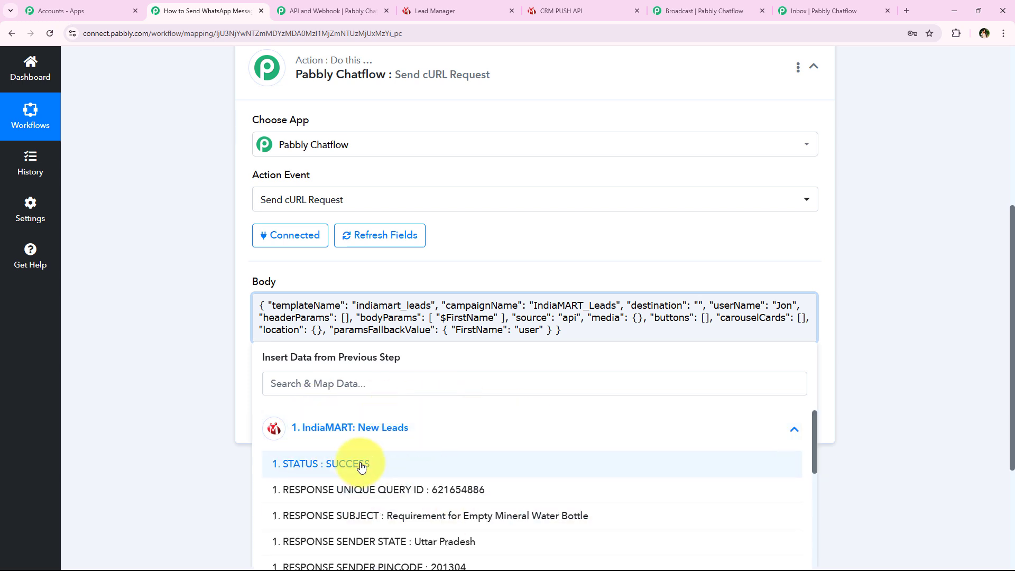
click(357, 429)
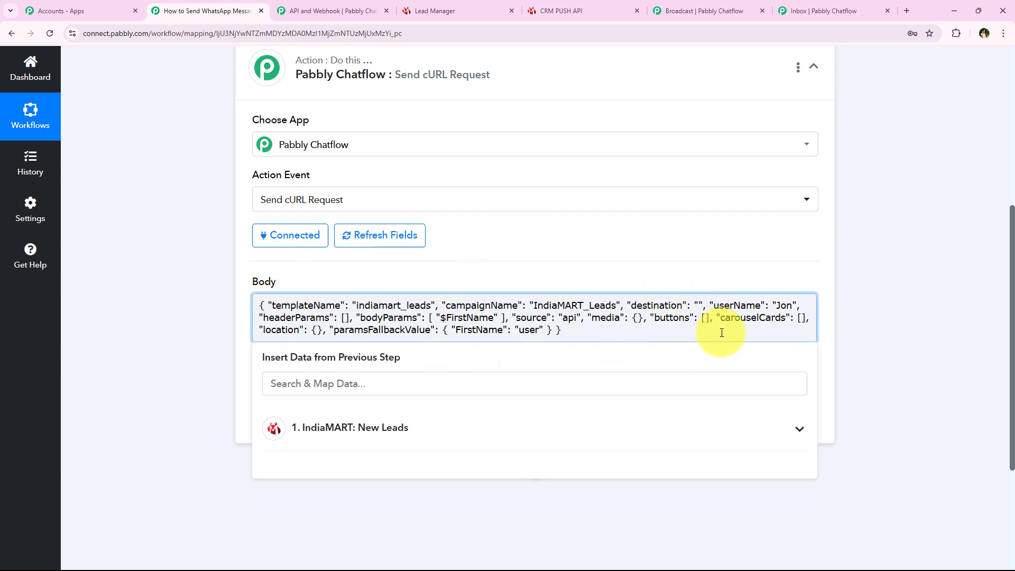
text(+91)
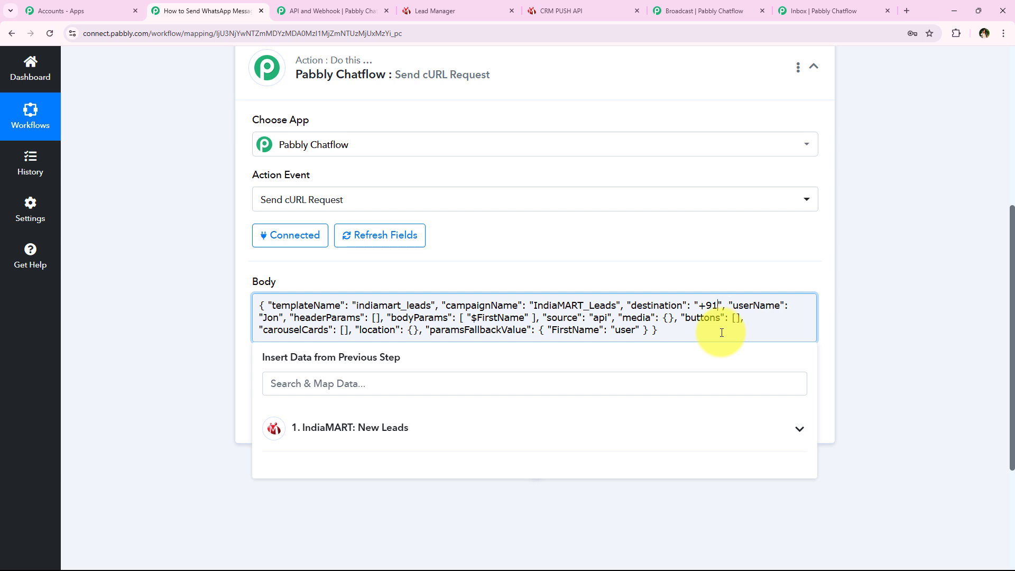
text(999999)
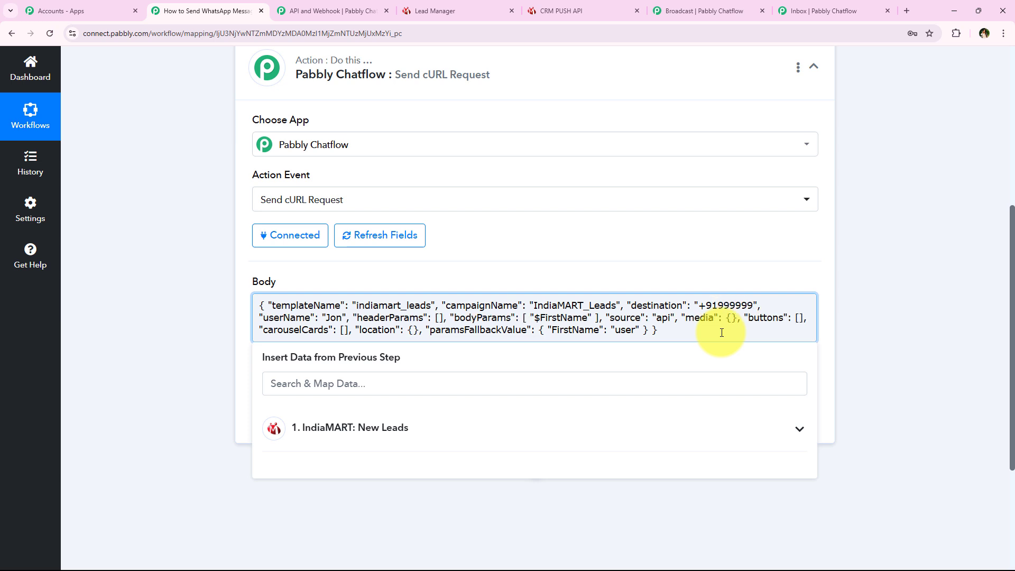
text(99)
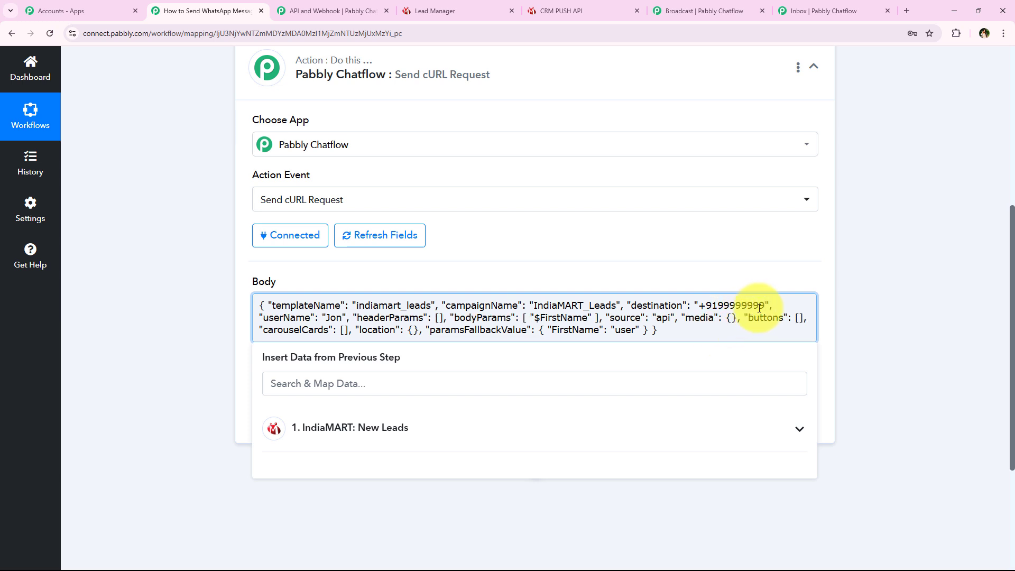
drag(765, 305, 699, 305)
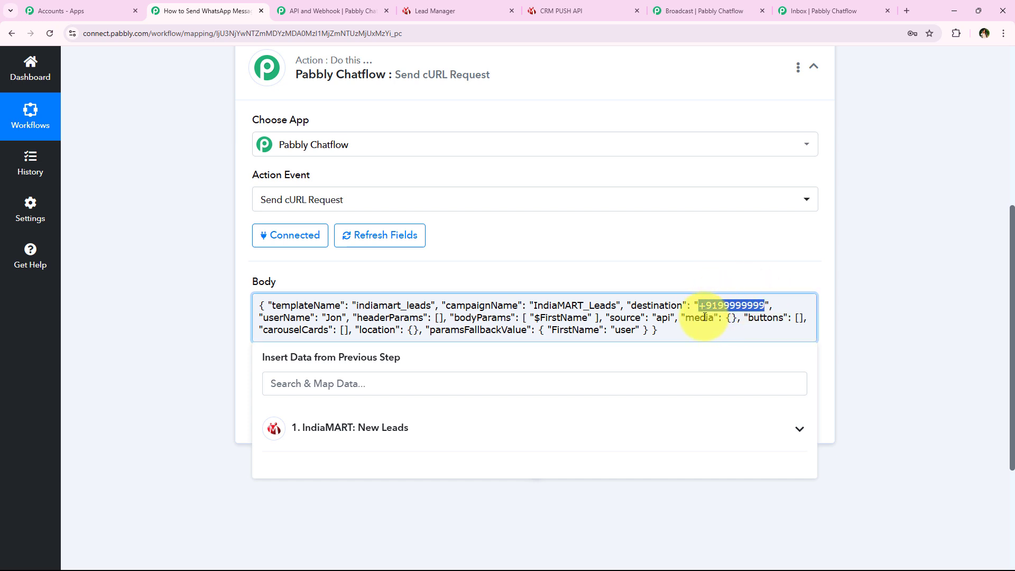
key(BackSpace)
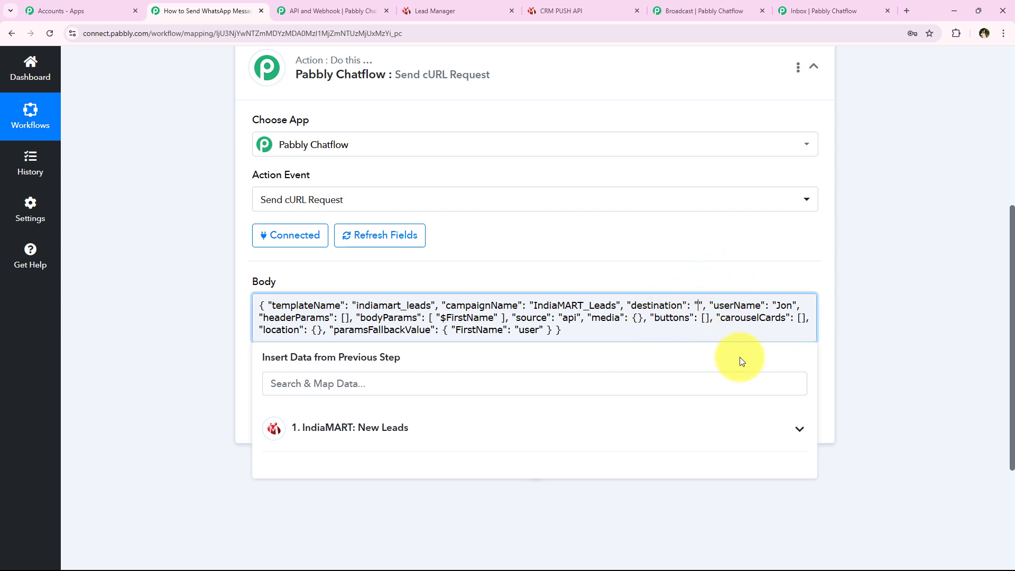
click(412, 395)
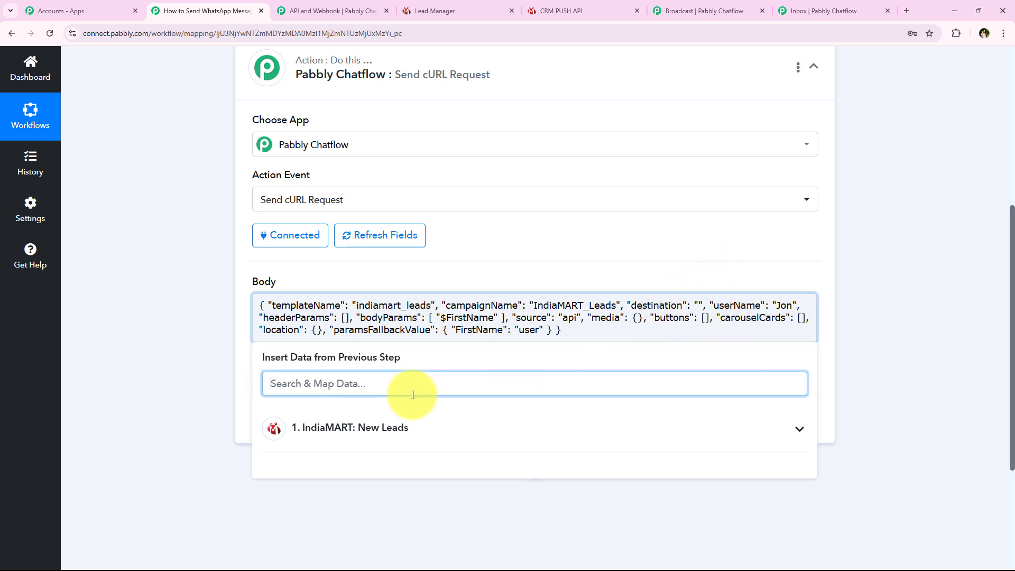
text(mo)
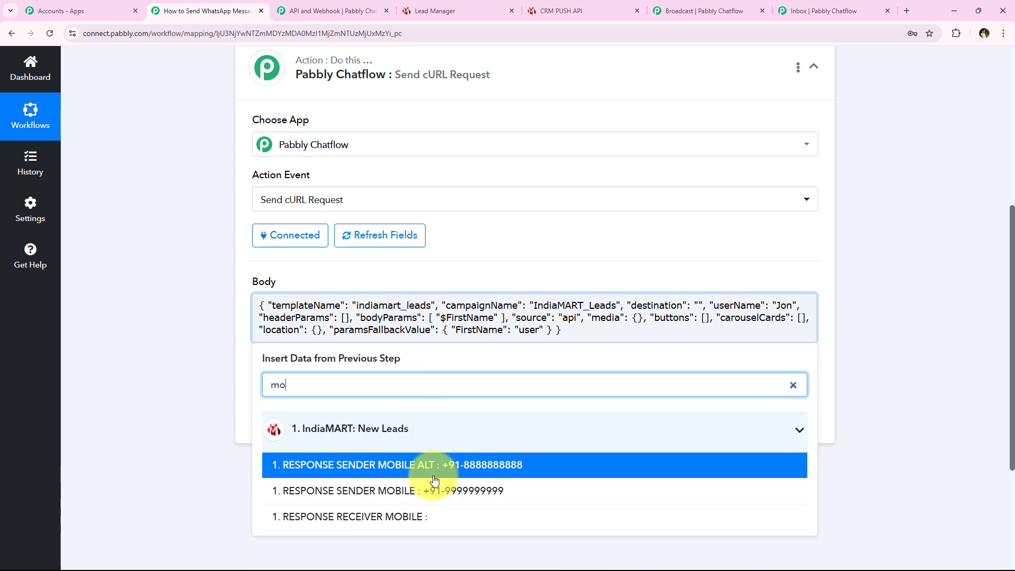
click(539, 503)
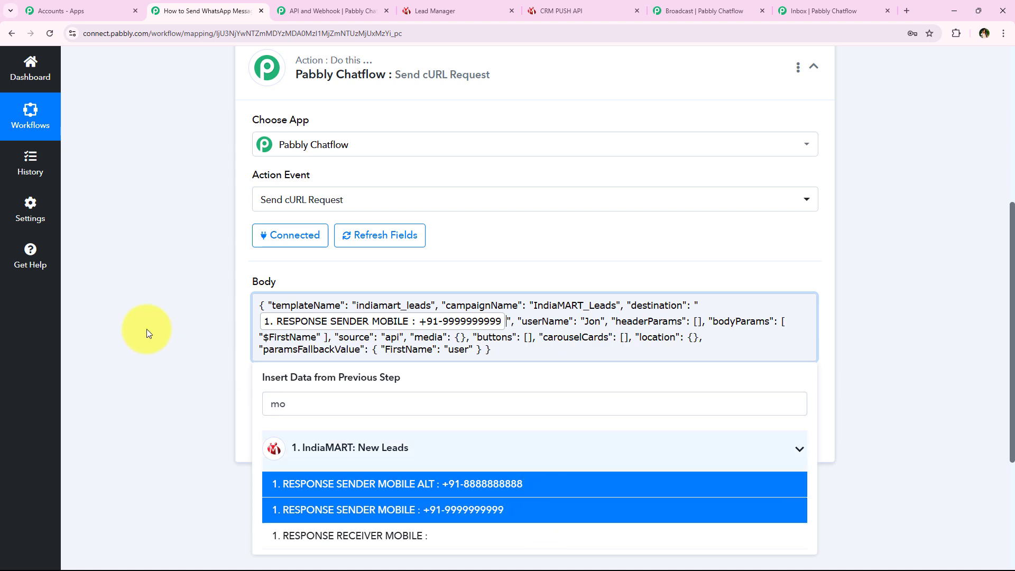
click(160, 299)
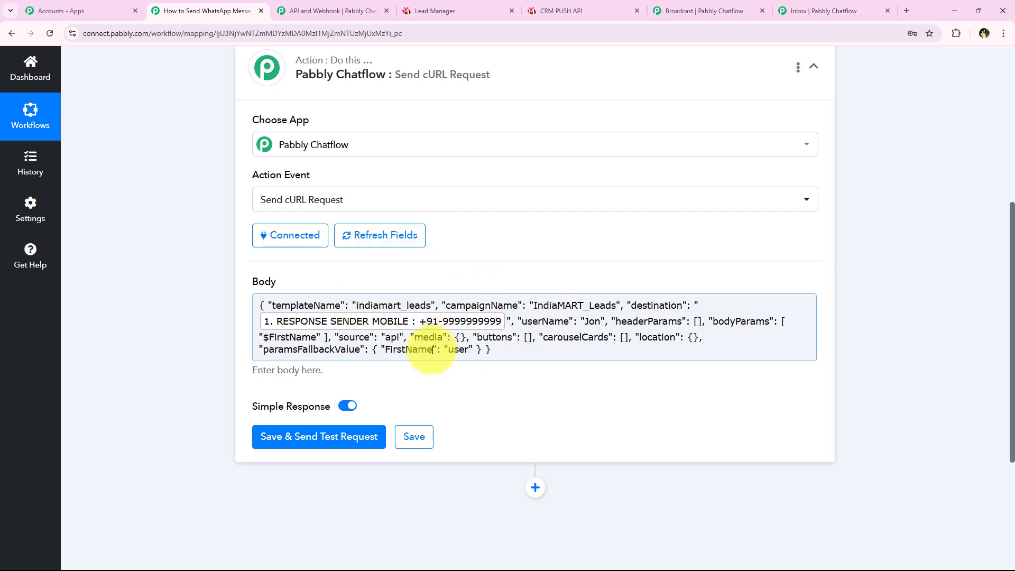
- Swap the placeholder userName value for the mapped RESPONSE SENDER NAME field, found by searching 'na'
click(588, 324)
drag(597, 324, 599, 324)
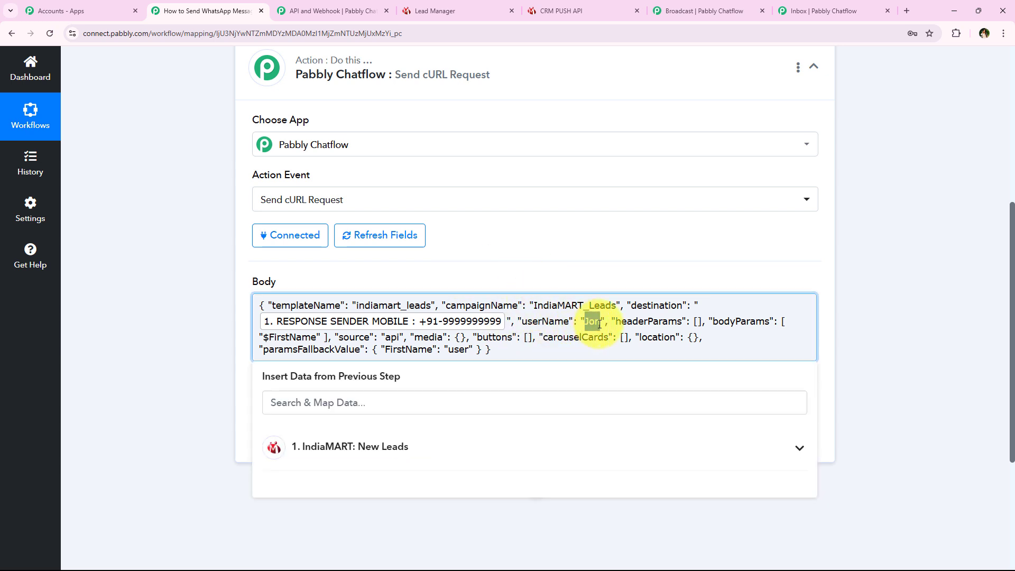
key(BackSpace)
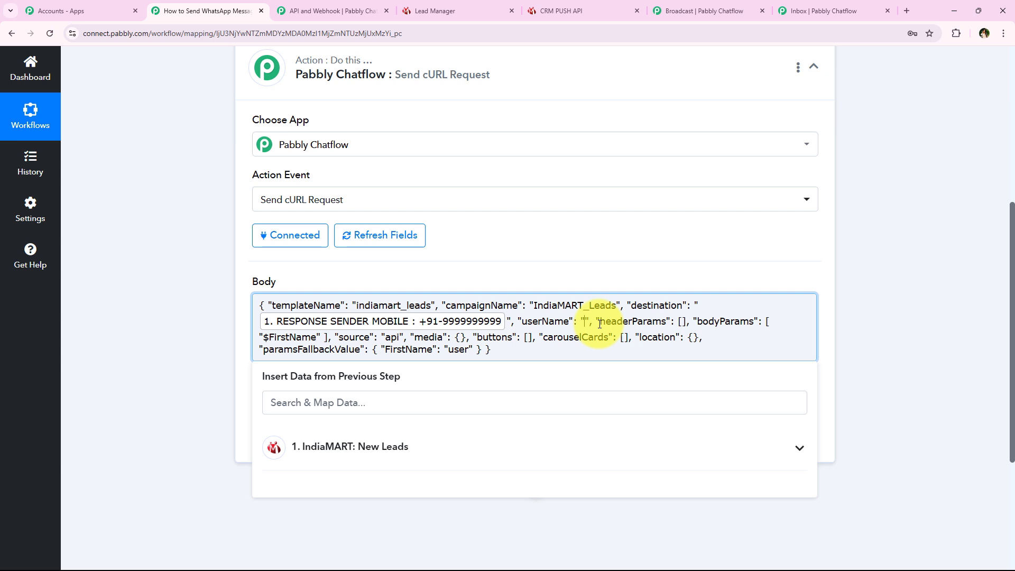
click(341, 402)
text(na)
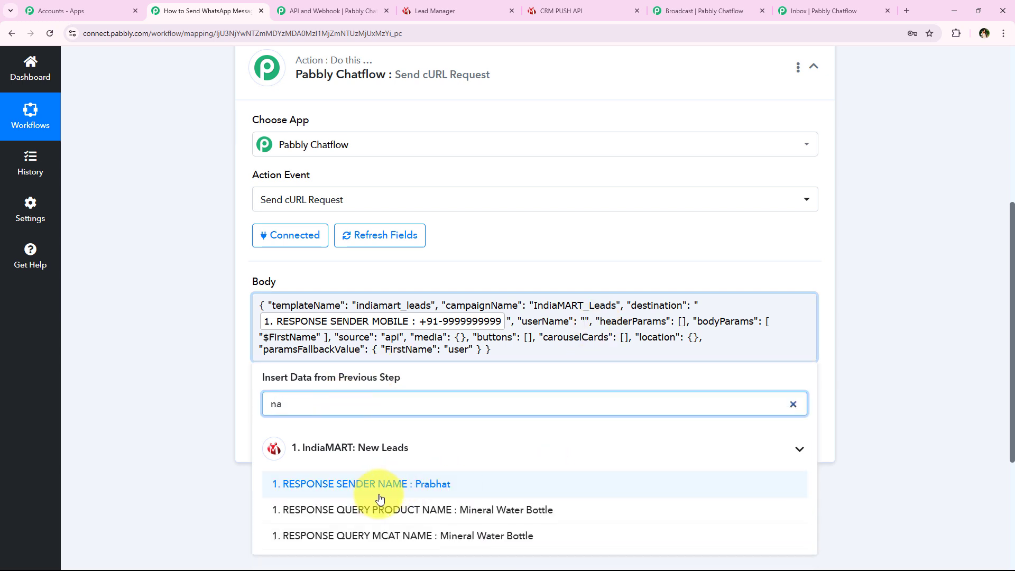
click(563, 491)
click(252, 267)
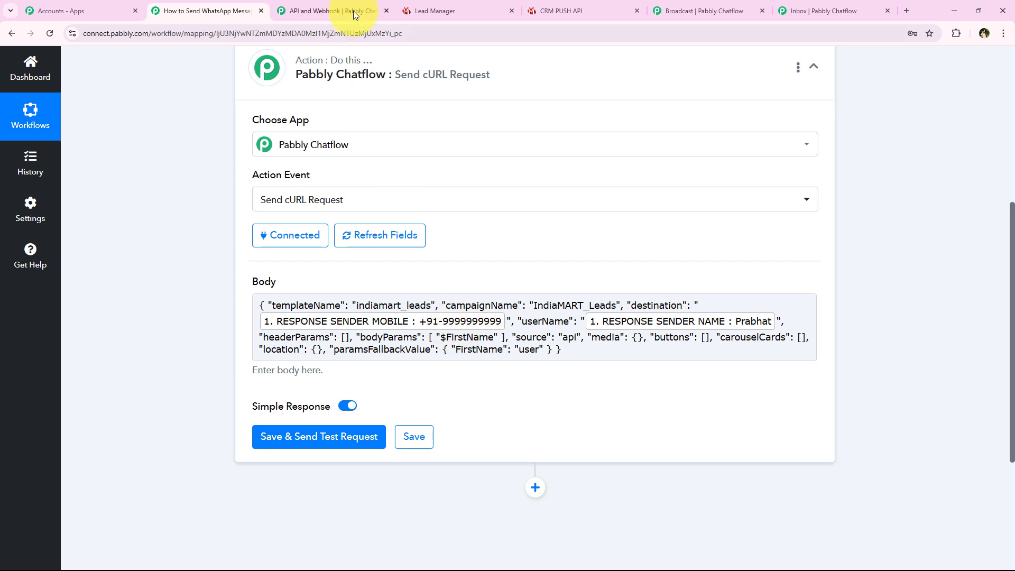
click(703, 11)
drag(430, 225, 445, 221)
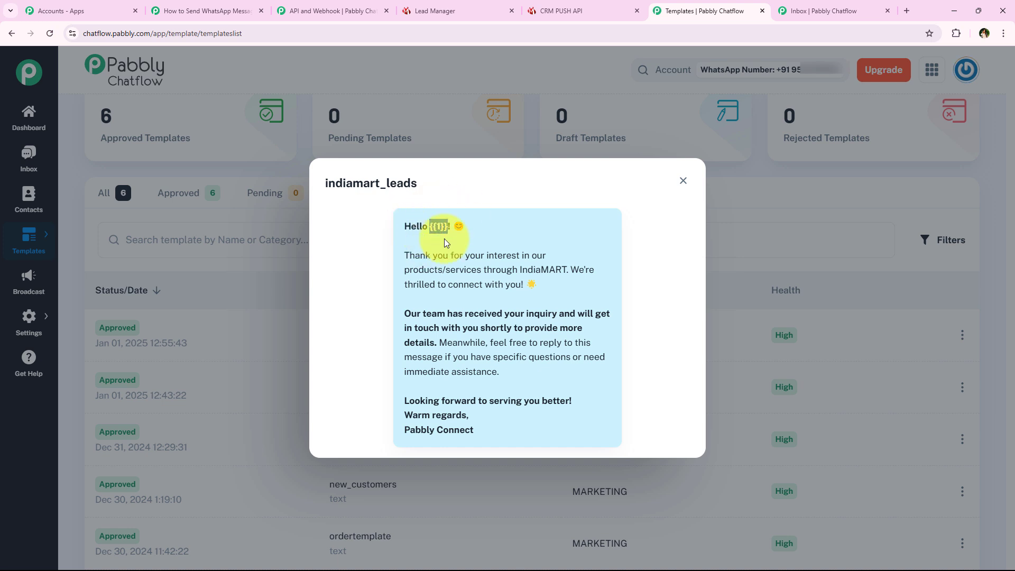
click(443, 255)
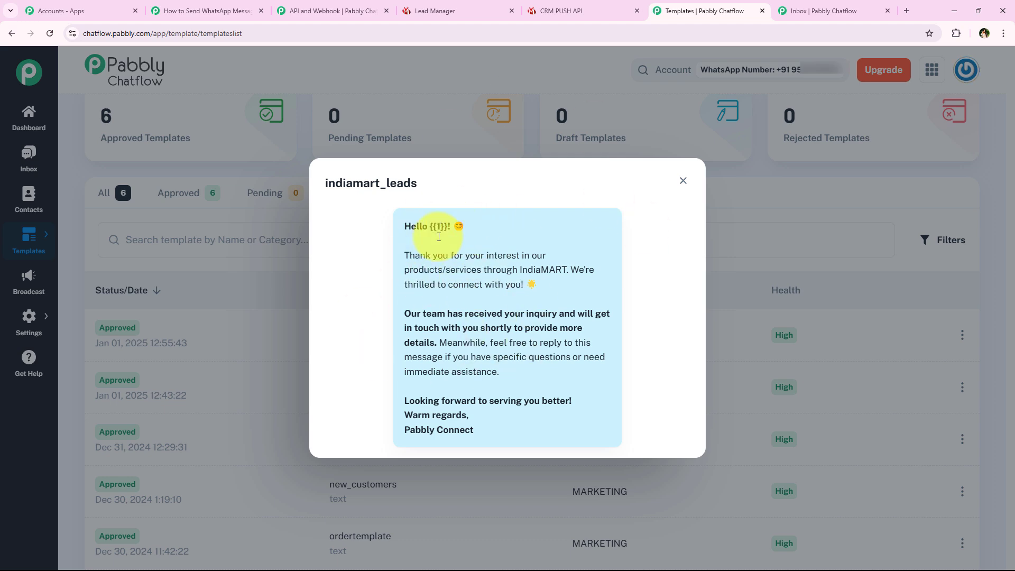
click(232, 9)
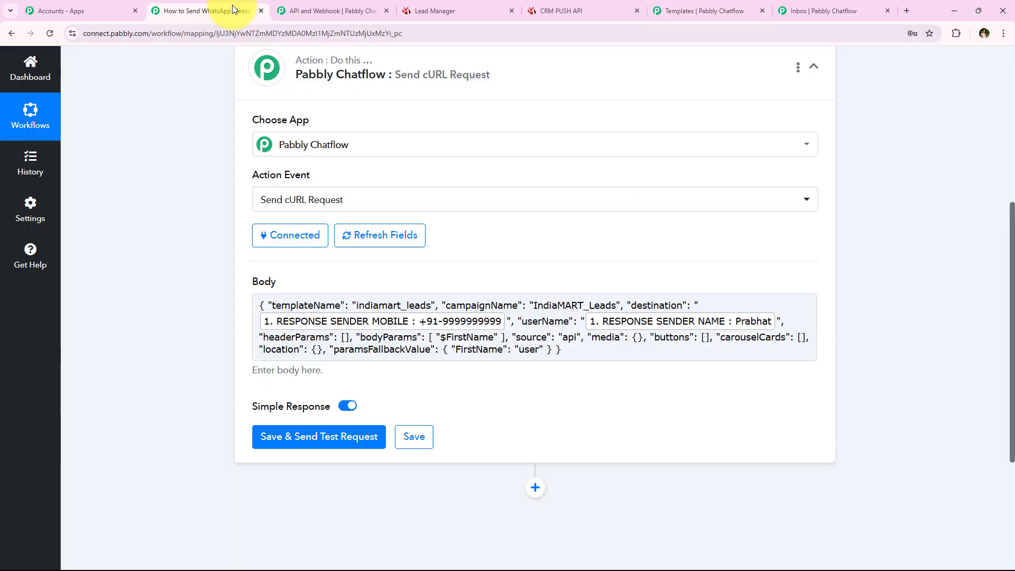
- Replace the $FirstName placeholder in bodyParams with the mapped Response Sender Name field
click(444, 340)
drag(444, 341, 495, 339)
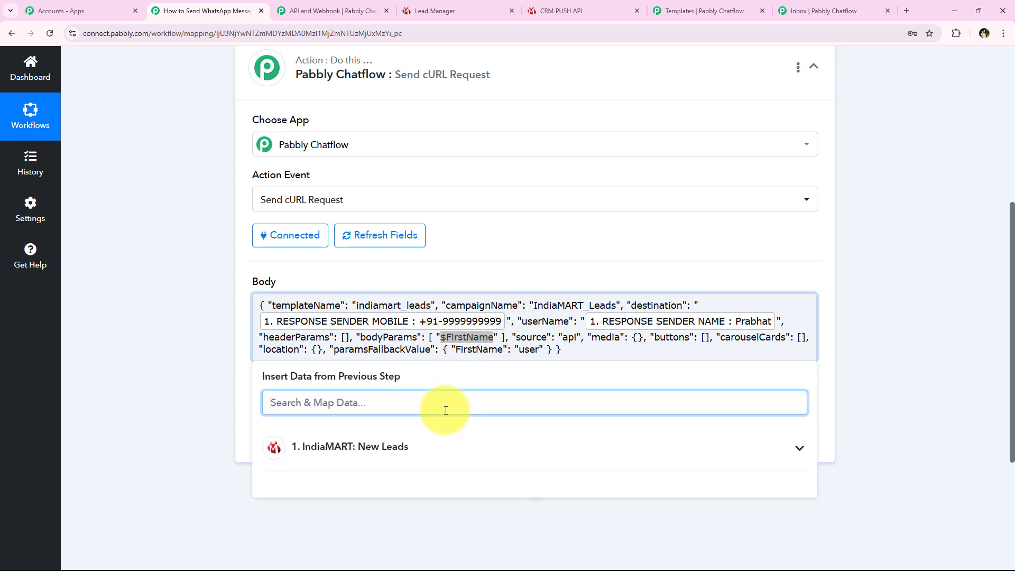
text(nam)
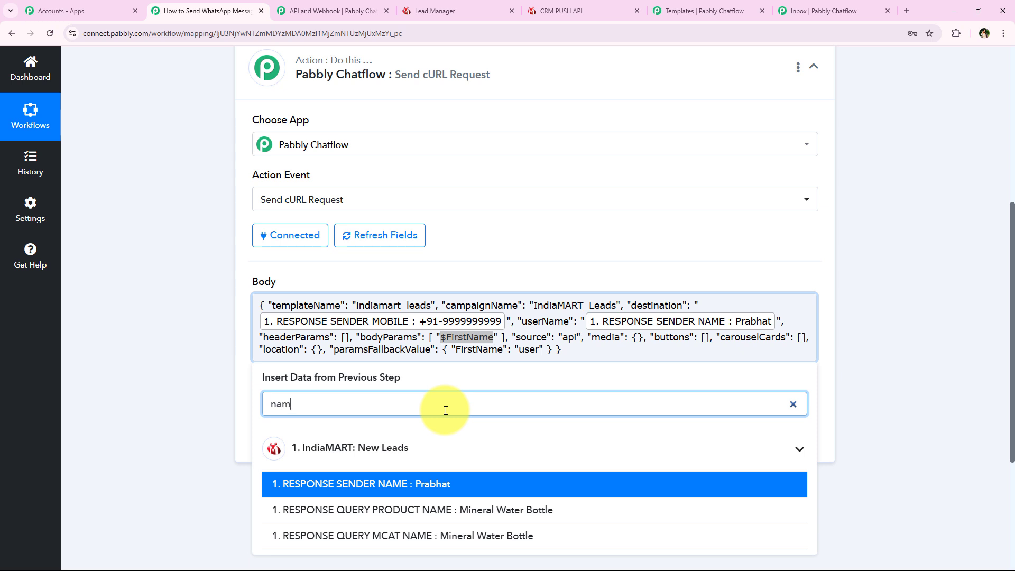
click(365, 484)
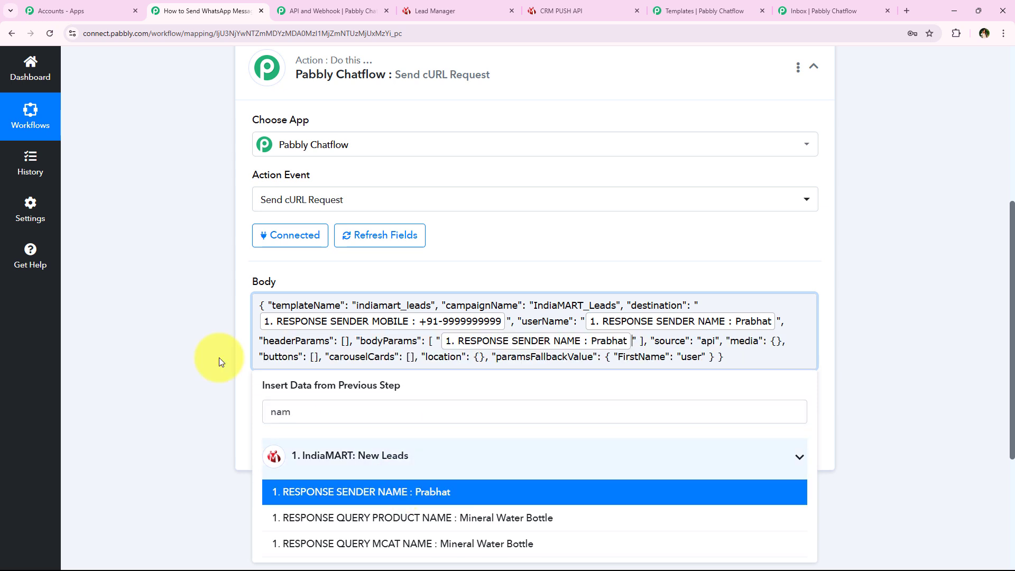
click(189, 274)
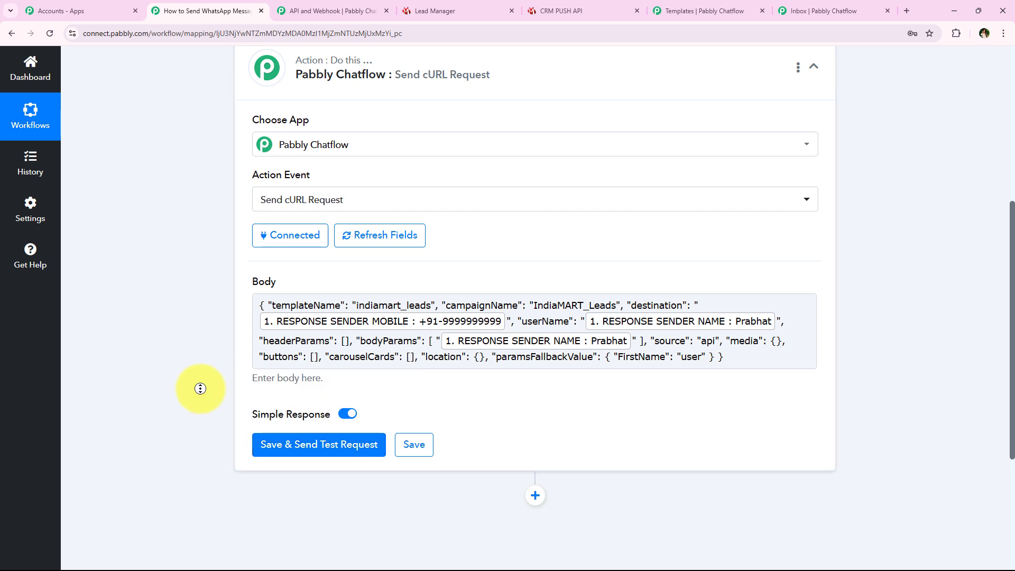
- Swap the destination's mapped sender mobile for a test phone number, then save and send a test request
scroll(200, 399, down, 1)
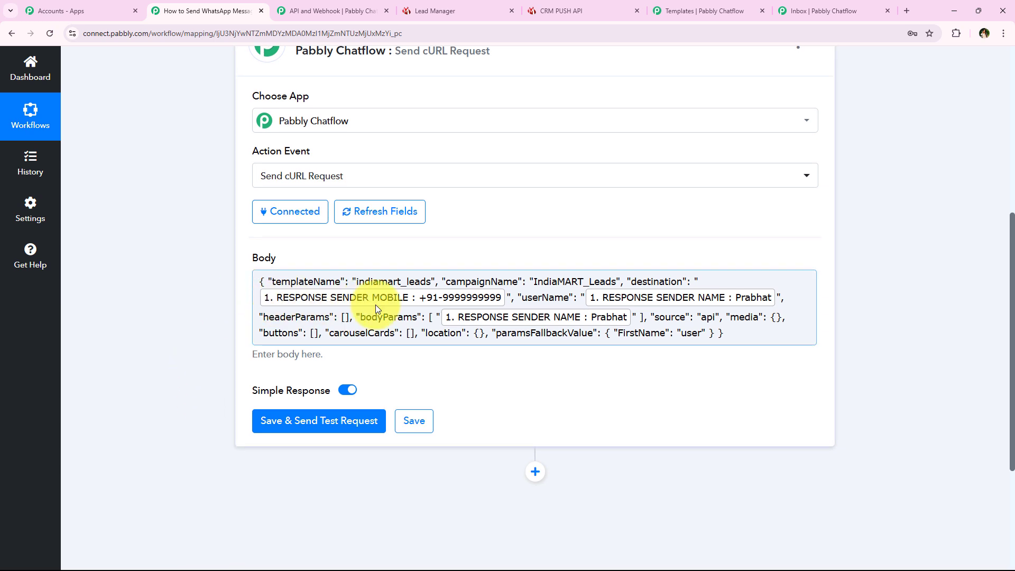
click(379, 302)
key(BackSpace)
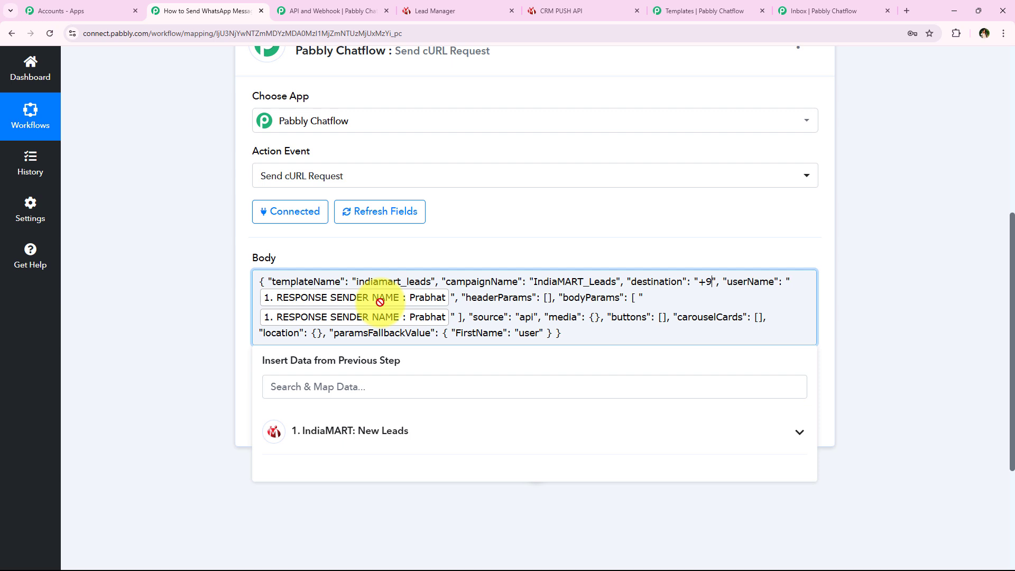
text(+9191•••)
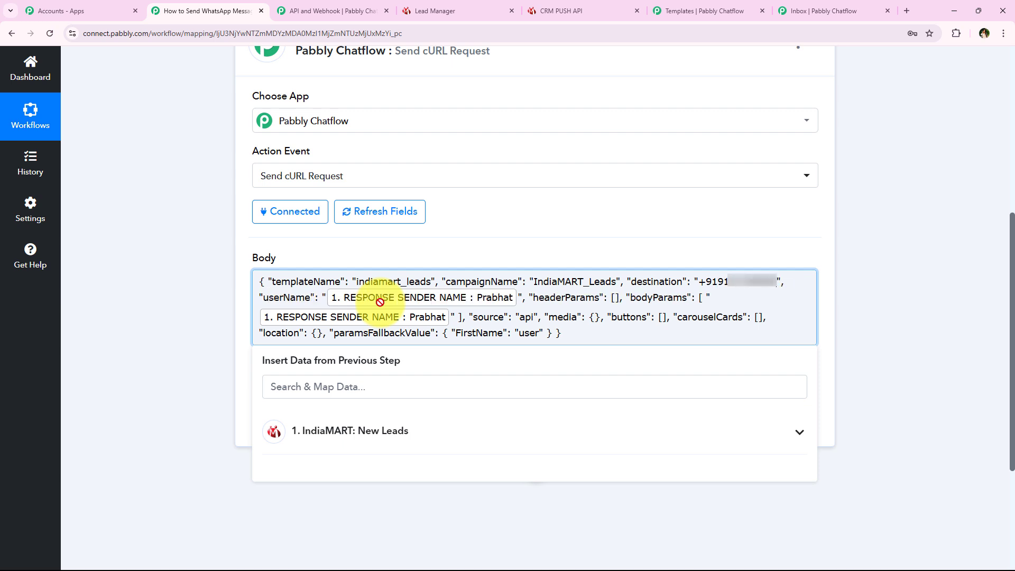
click(951, 283)
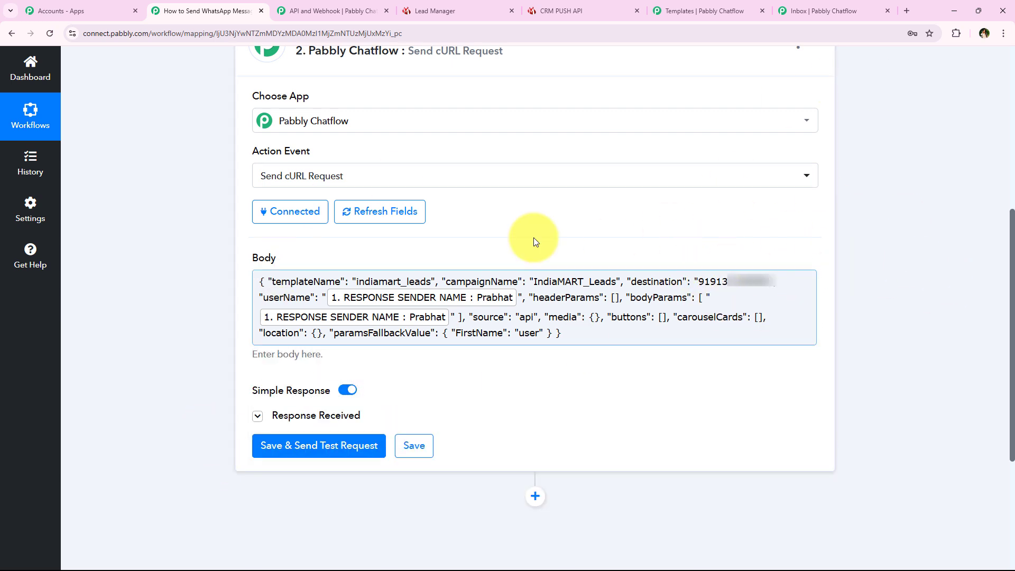
click(338, 445)
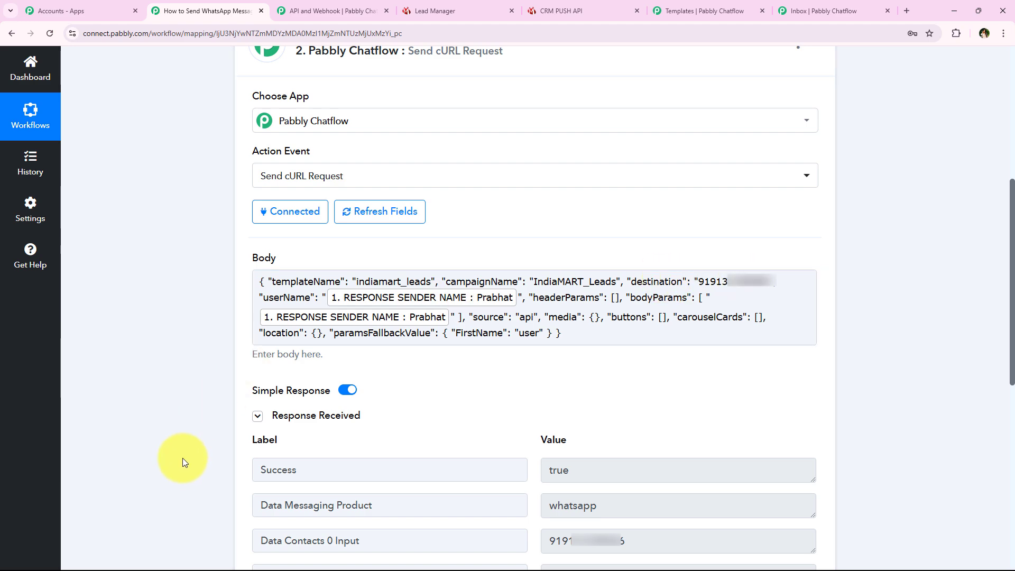
scroll(248, 264, up, 1)
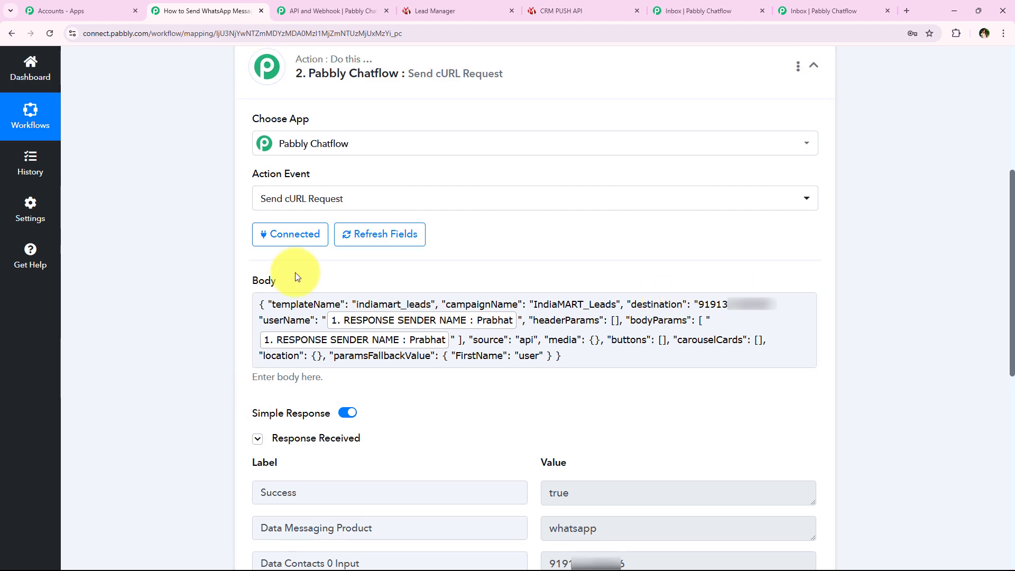
- In the Chatflow inbox, confirm the newest chat shows the IndiaMART welcome message greeting the lead by name
click(689, 5)
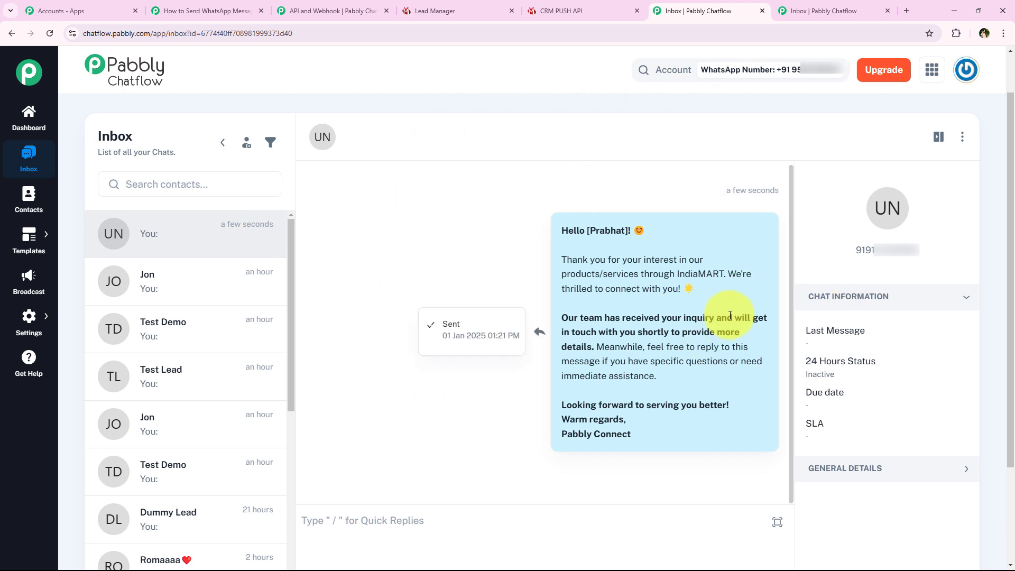
mouse_move(712, 189)
mouse_down()
mouse_move(752, 190)
mouse_move(722, 191)
mouse_up()
click(645, 239)
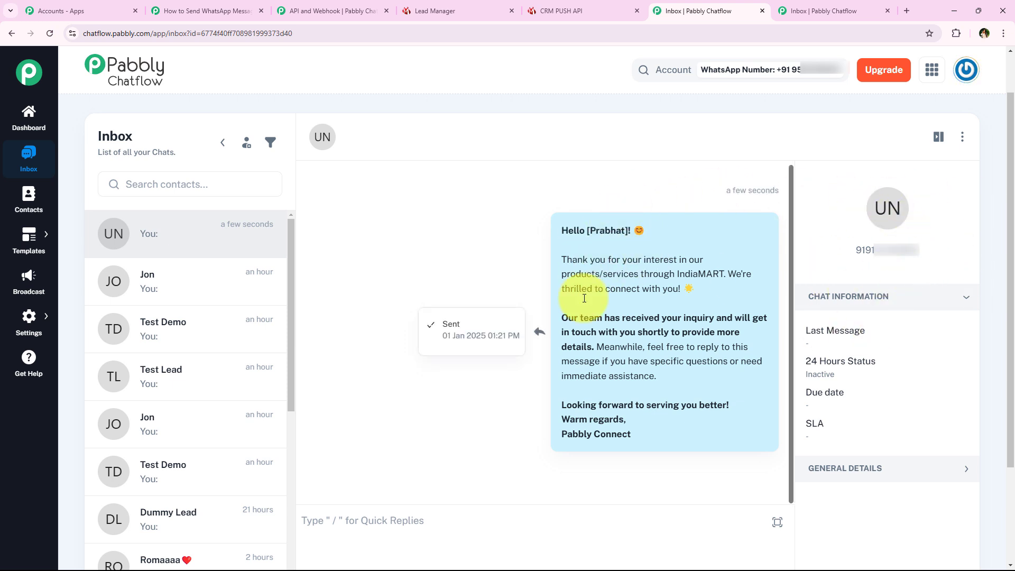
drag(559, 231, 626, 231)
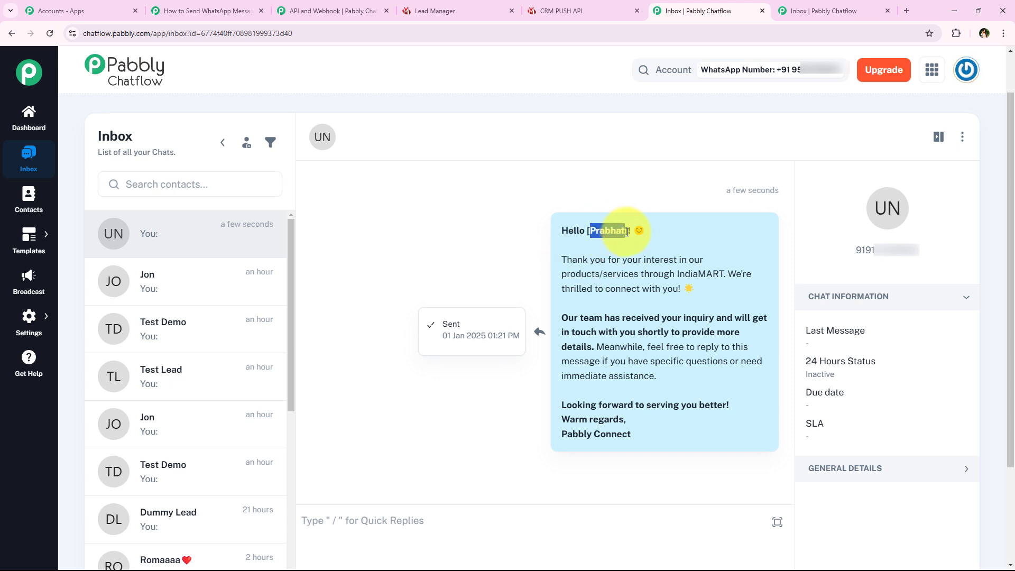
click(599, 239)
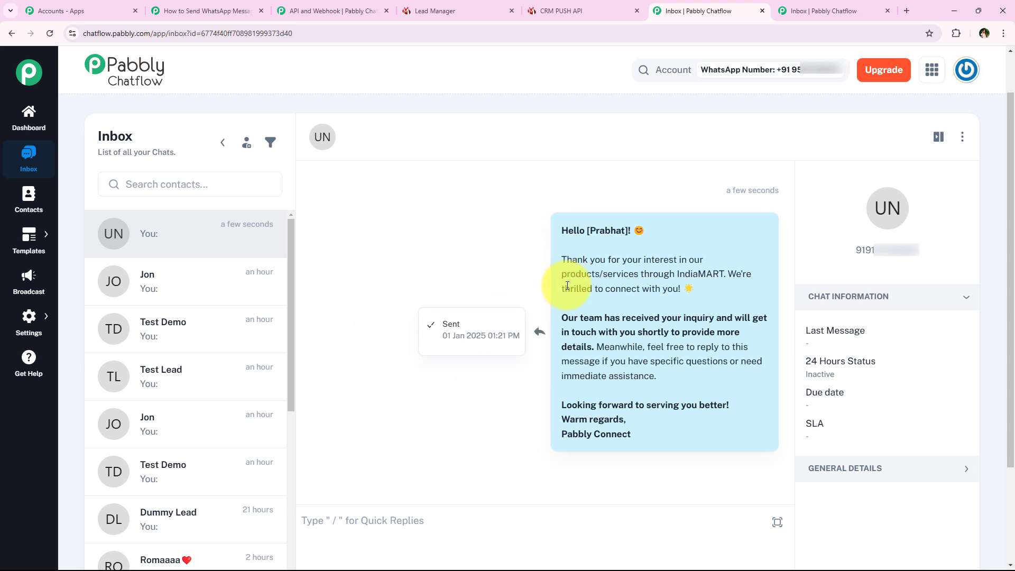
click(206, 11)
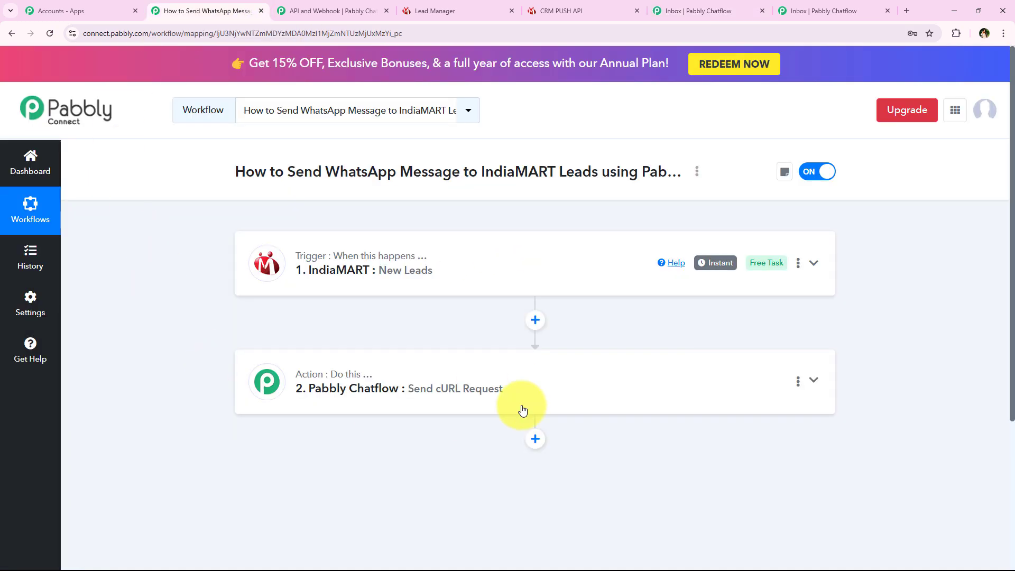